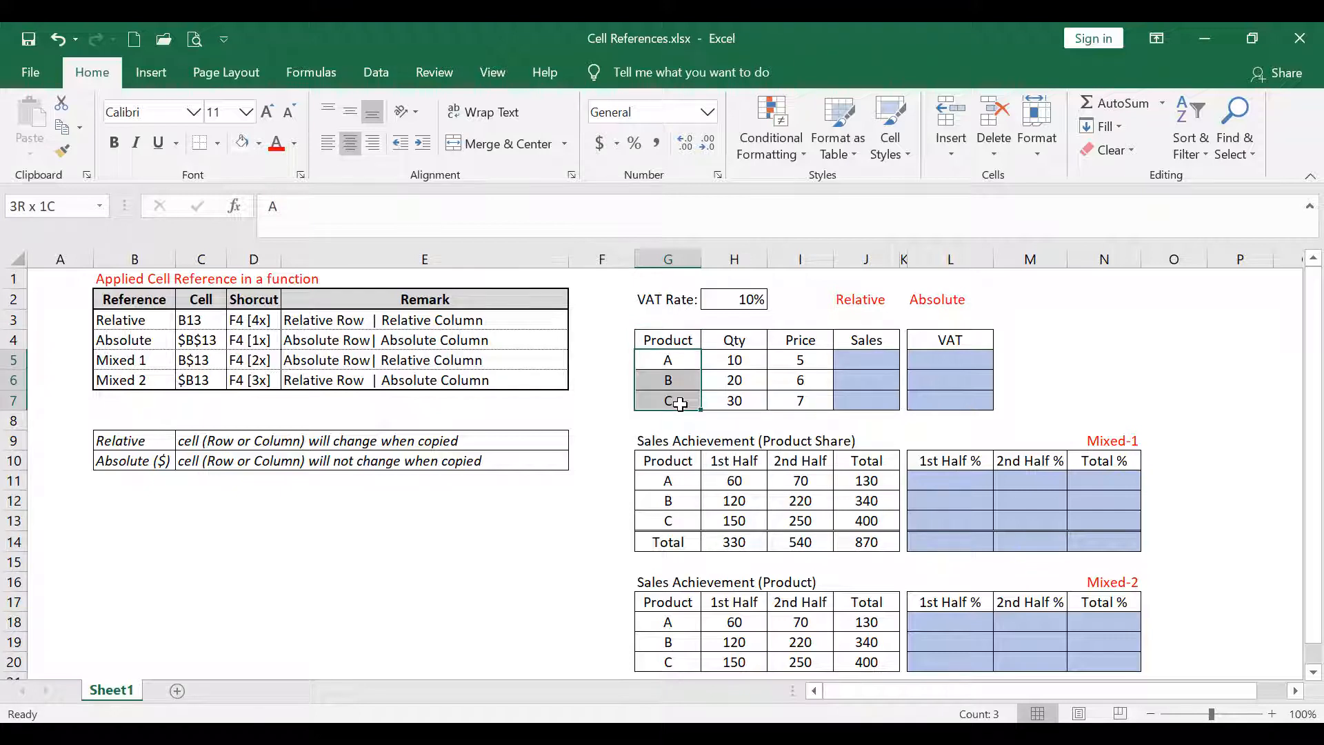
- Examine the quantity and price of products A, B and C alongside the empty Sales cells
left_click(754, 362)
left_click_drag(754, 362, 743, 401)
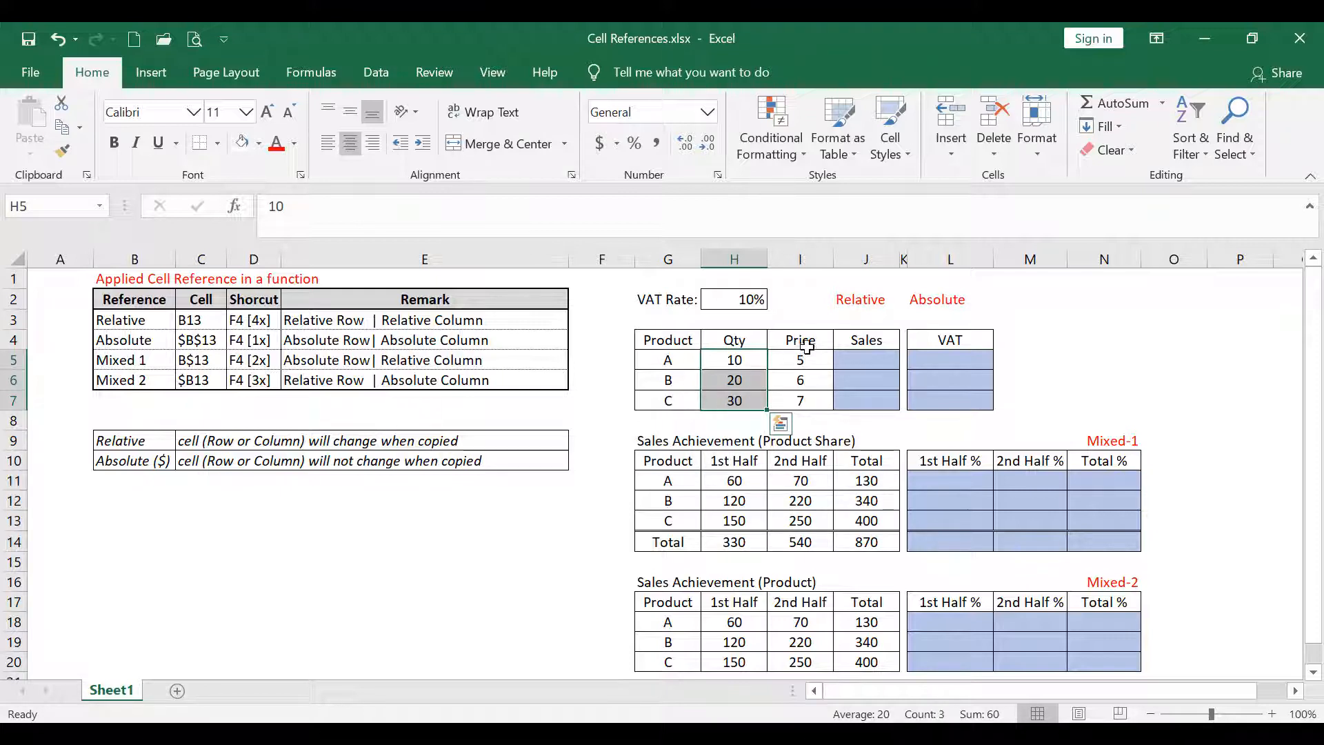
left_click(804, 361)
left_click(873, 362)
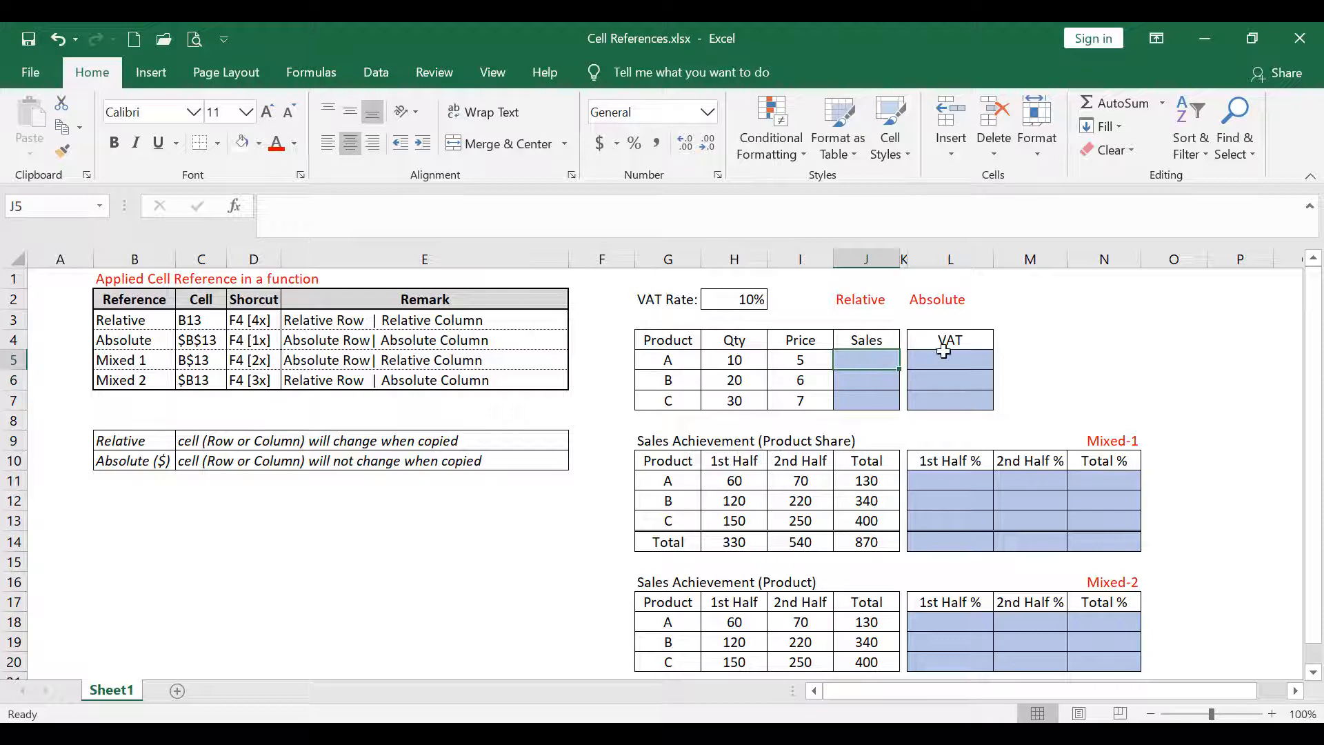
left_click(722, 363)
left_click(786, 356)
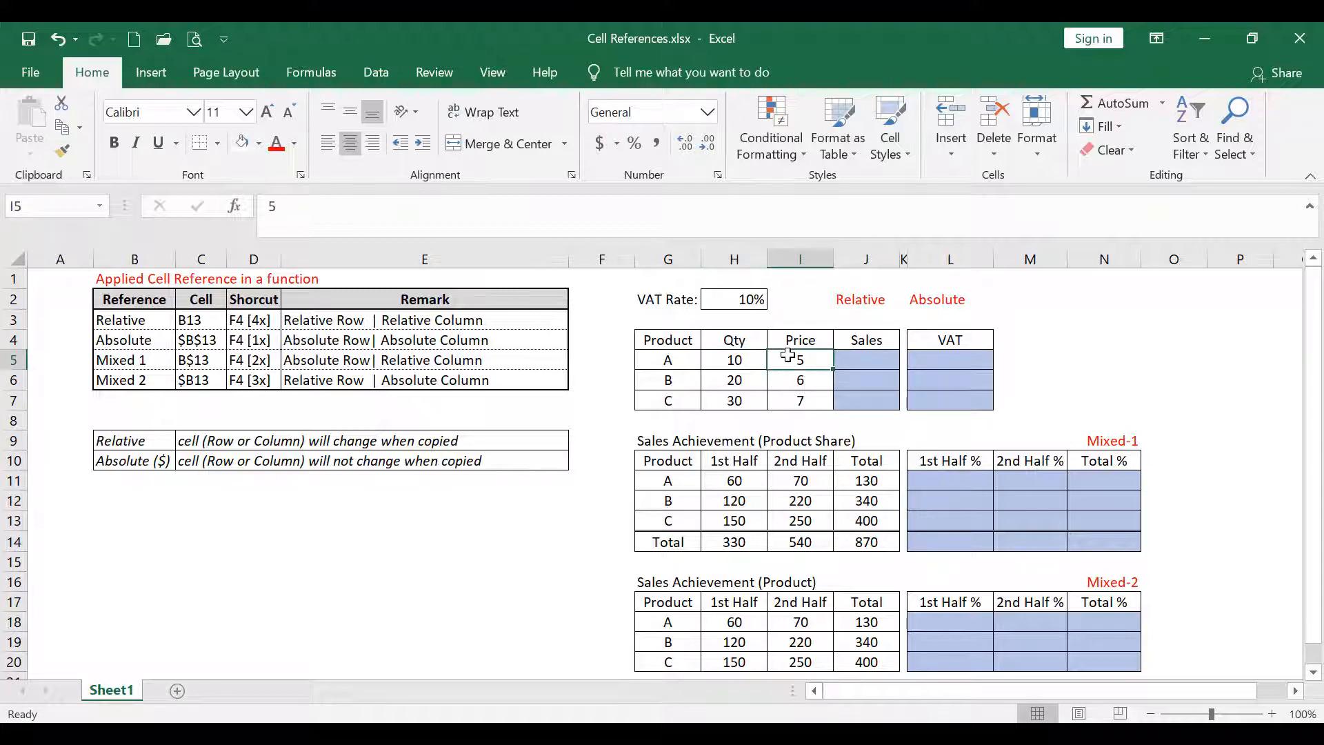
left_click(733, 379)
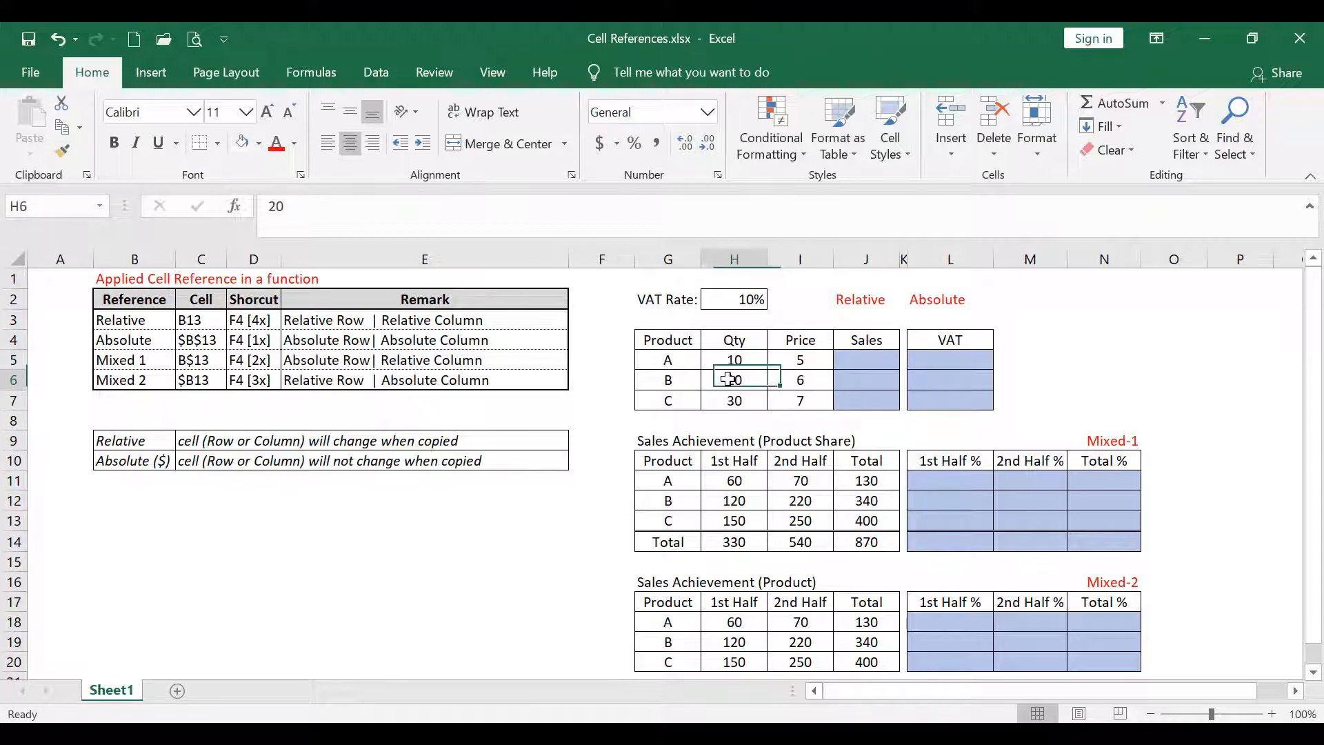
left_click(802, 377)
left_click(730, 402)
left_click(808, 400)
- Enter the formula =H5*I5 in J5 to calculate product A's sales from quantity and price
left_click(869, 357)
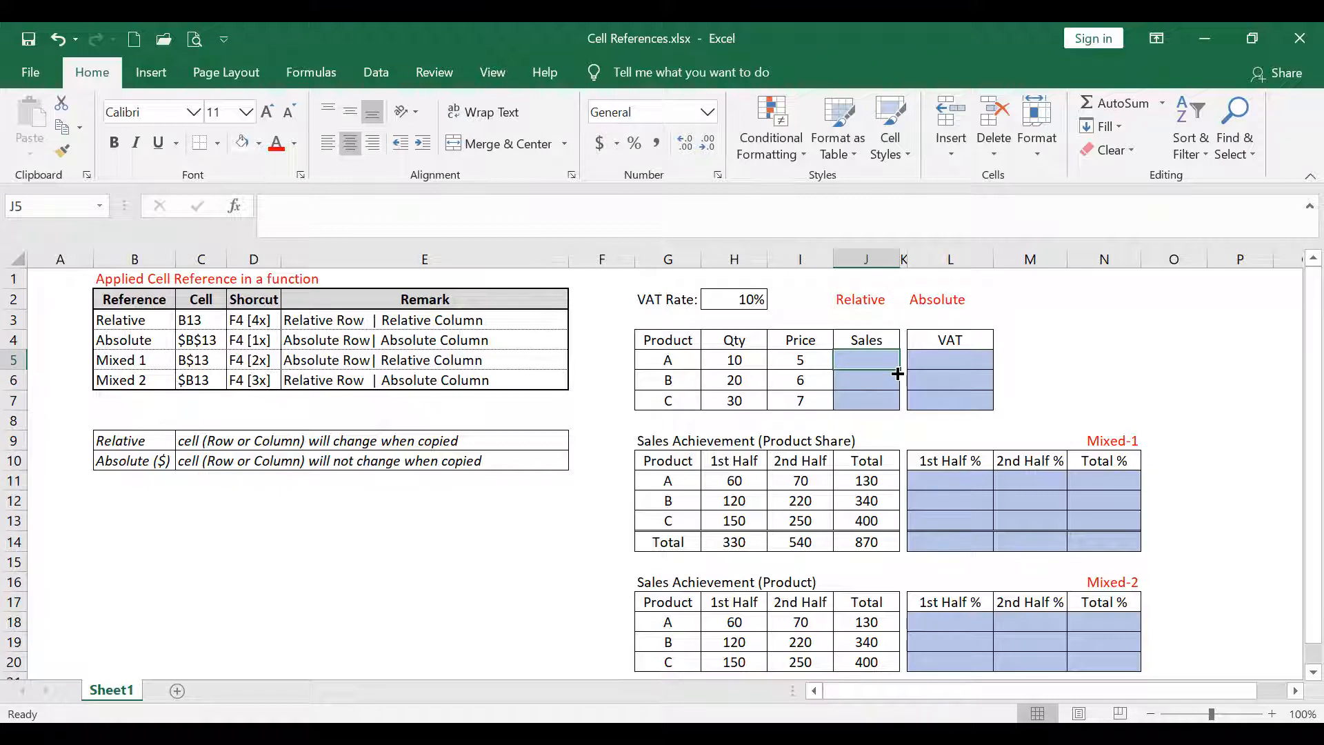
type("=")
key("Left")
key("Left")
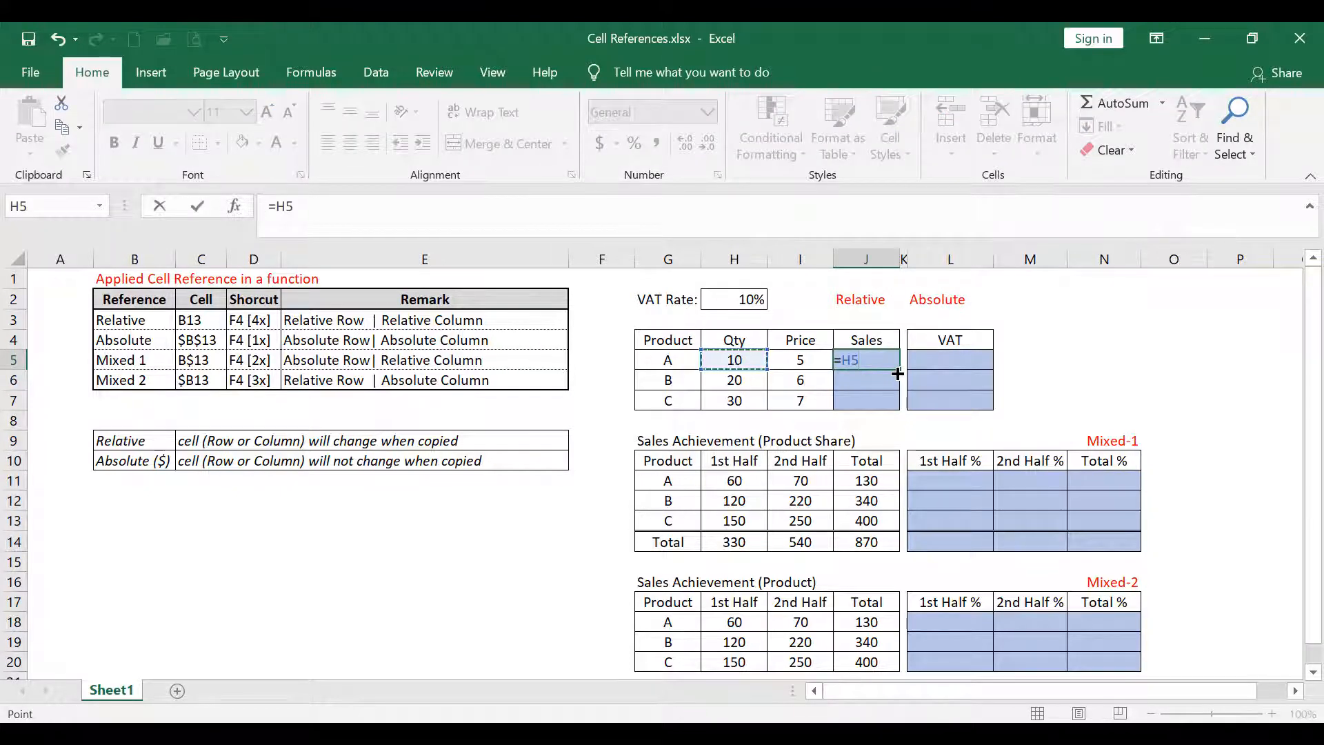
type("*")
key("Left")
key("Return")
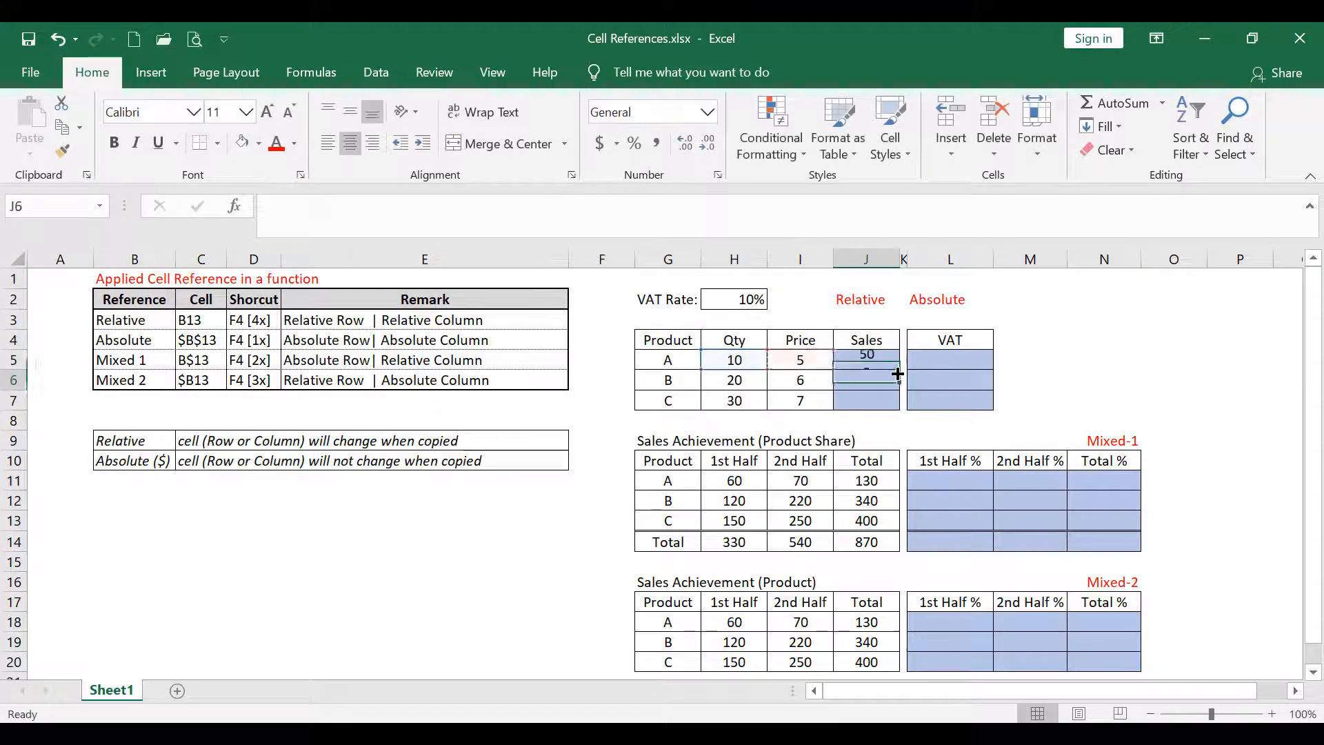
- Check the references in product A's Sales formula and copy it down to J7 for products B and C
left_click(883, 362)
left_click(461, 233)
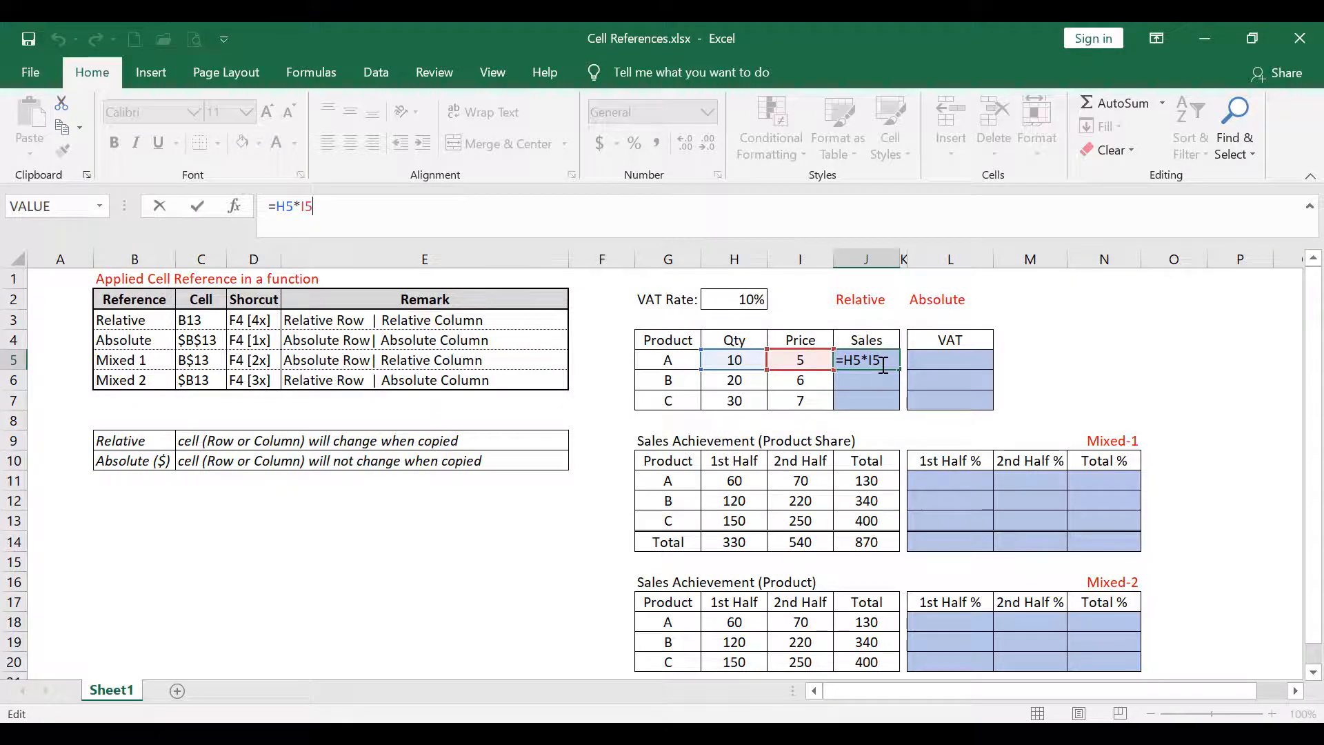
key("ctrl+Return")
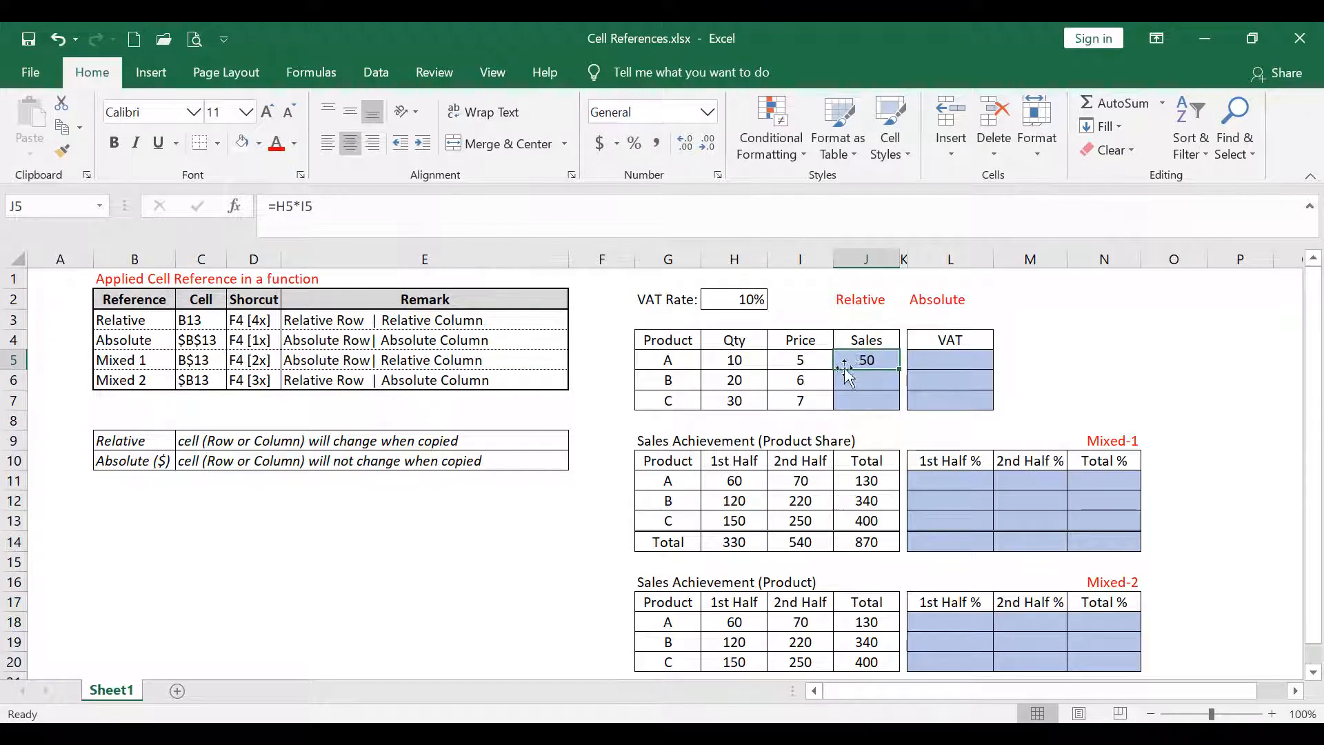
left_click_drag(899, 372, 891, 406)
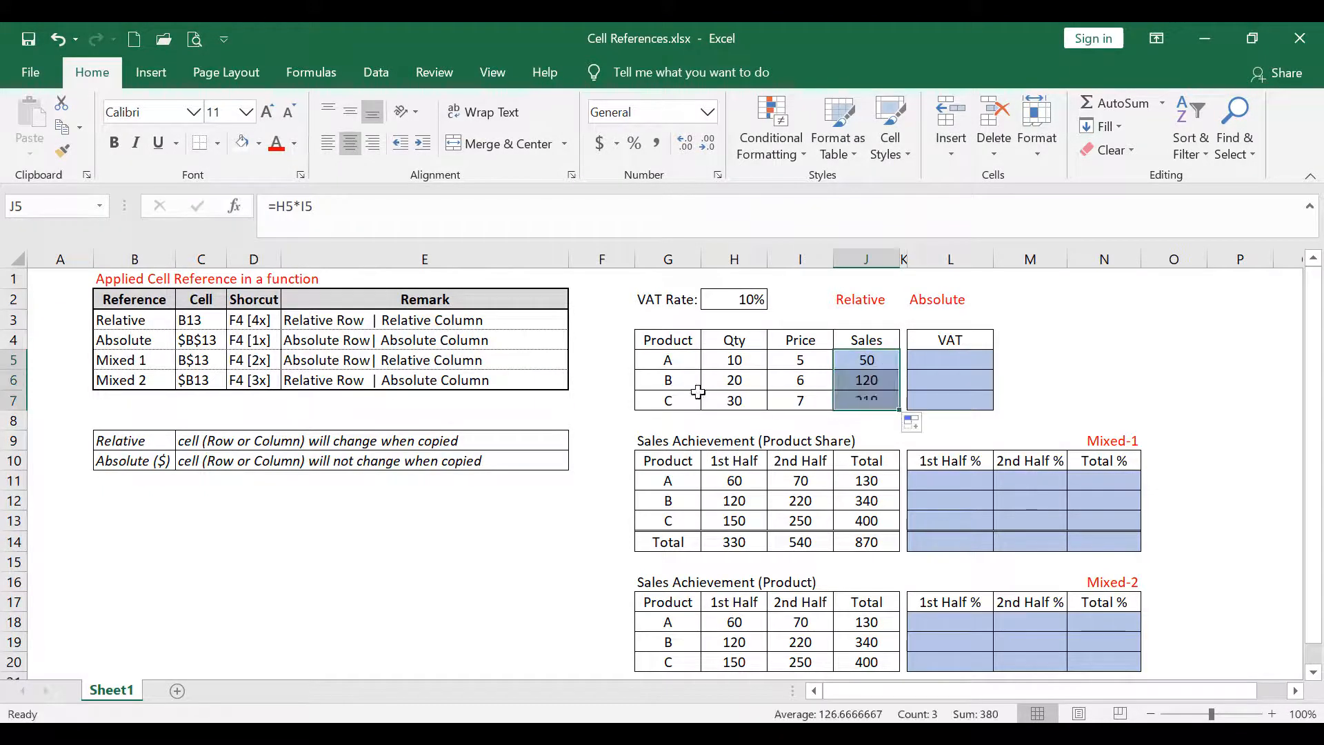
- Inspect which quantity and price cells the copied Sales formulas in J6 and J7 refer to
left_click(868, 384)
key("F2")
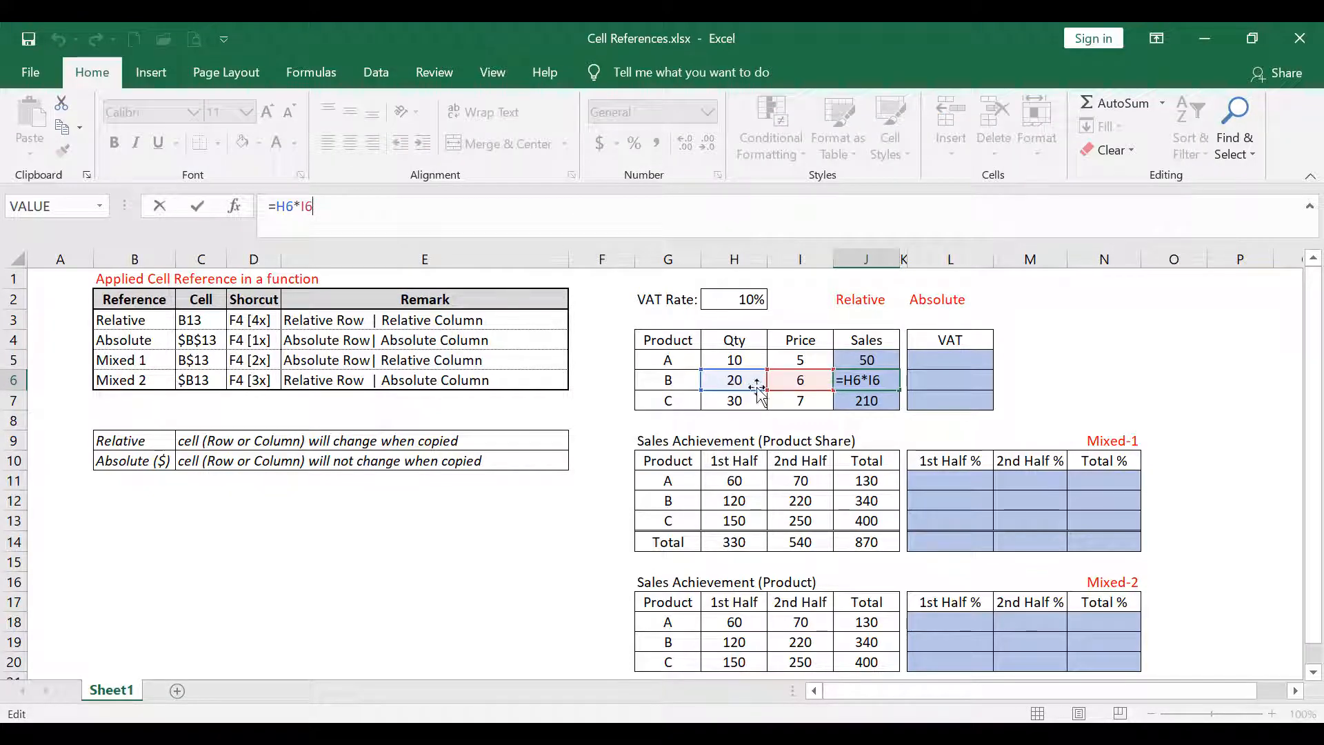
key("Return")
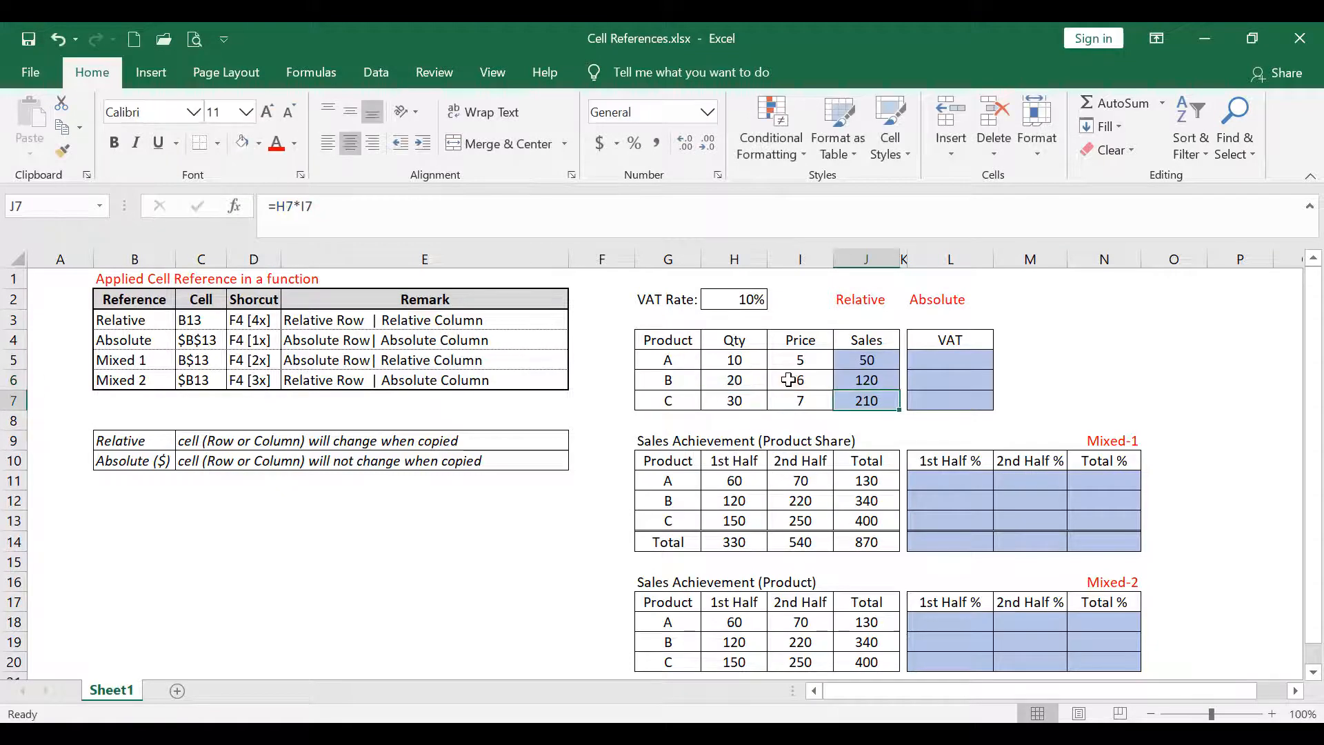
left_click(445, 210)
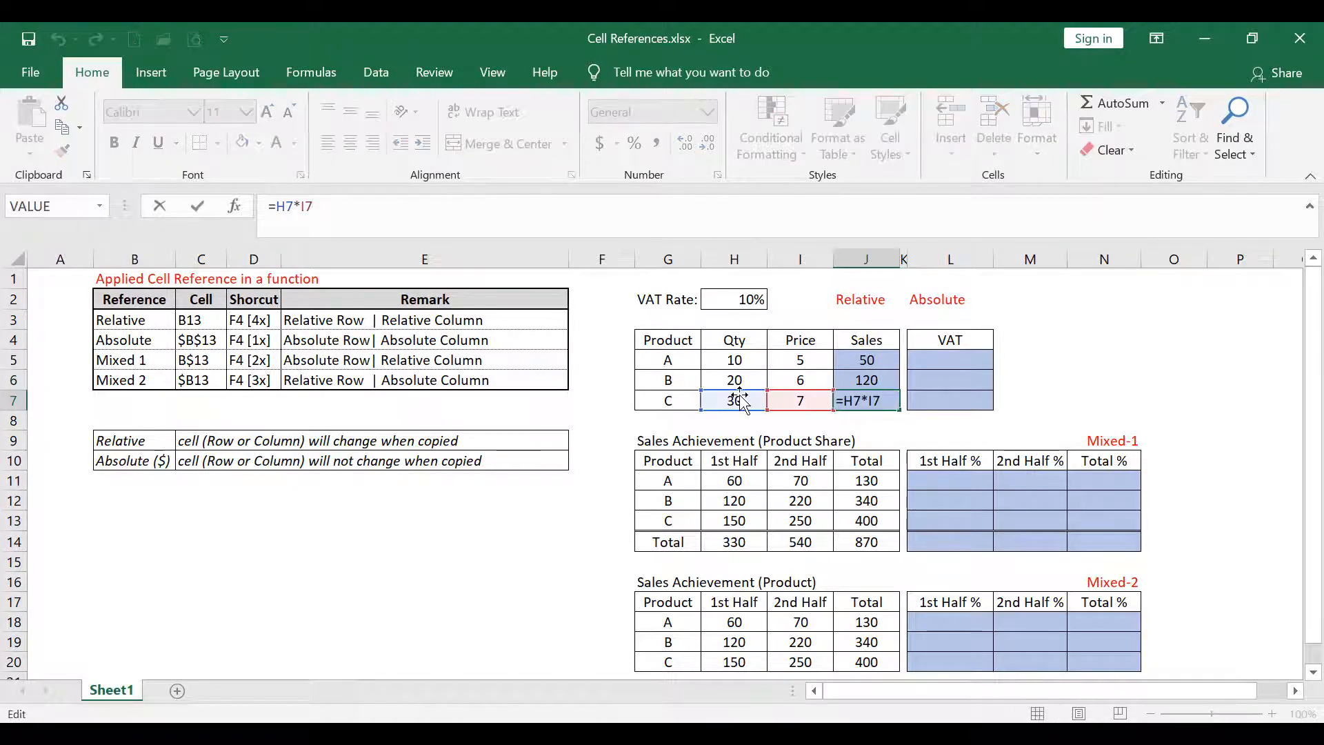
key("ctrl+Return")
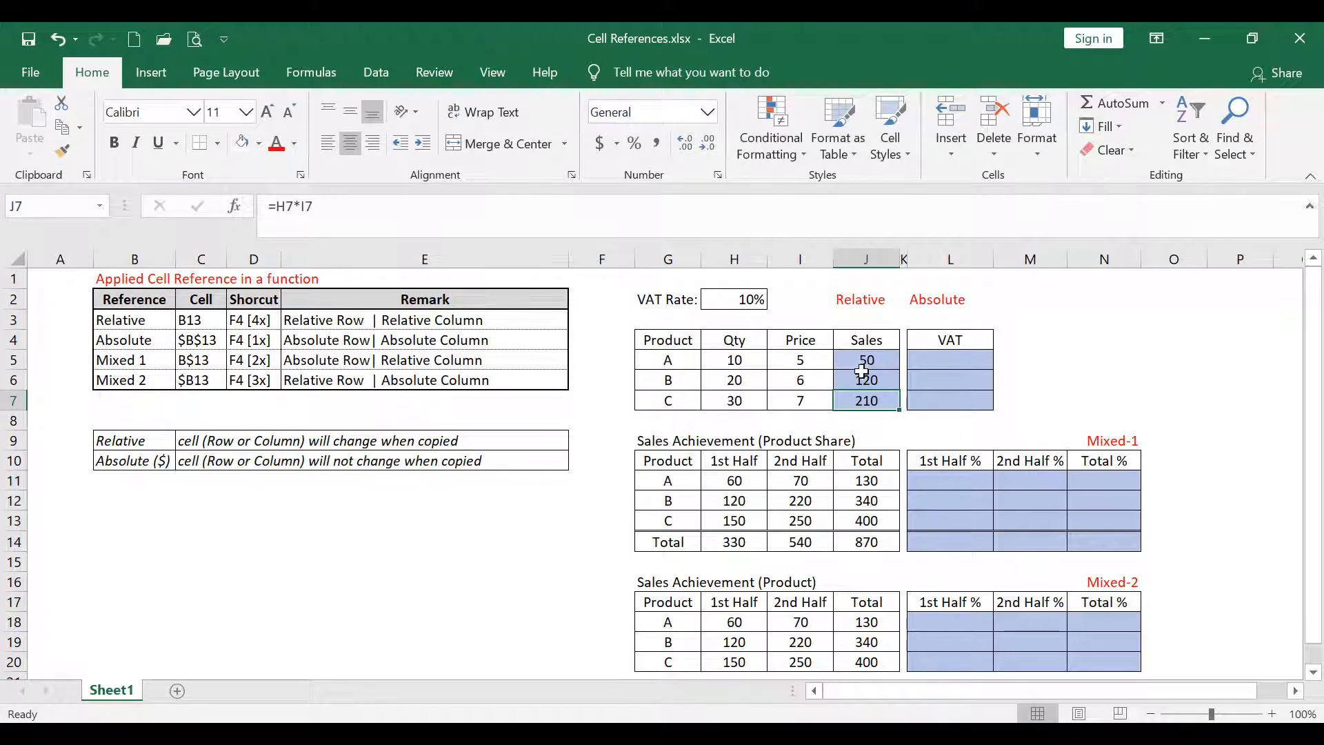
key("Return")
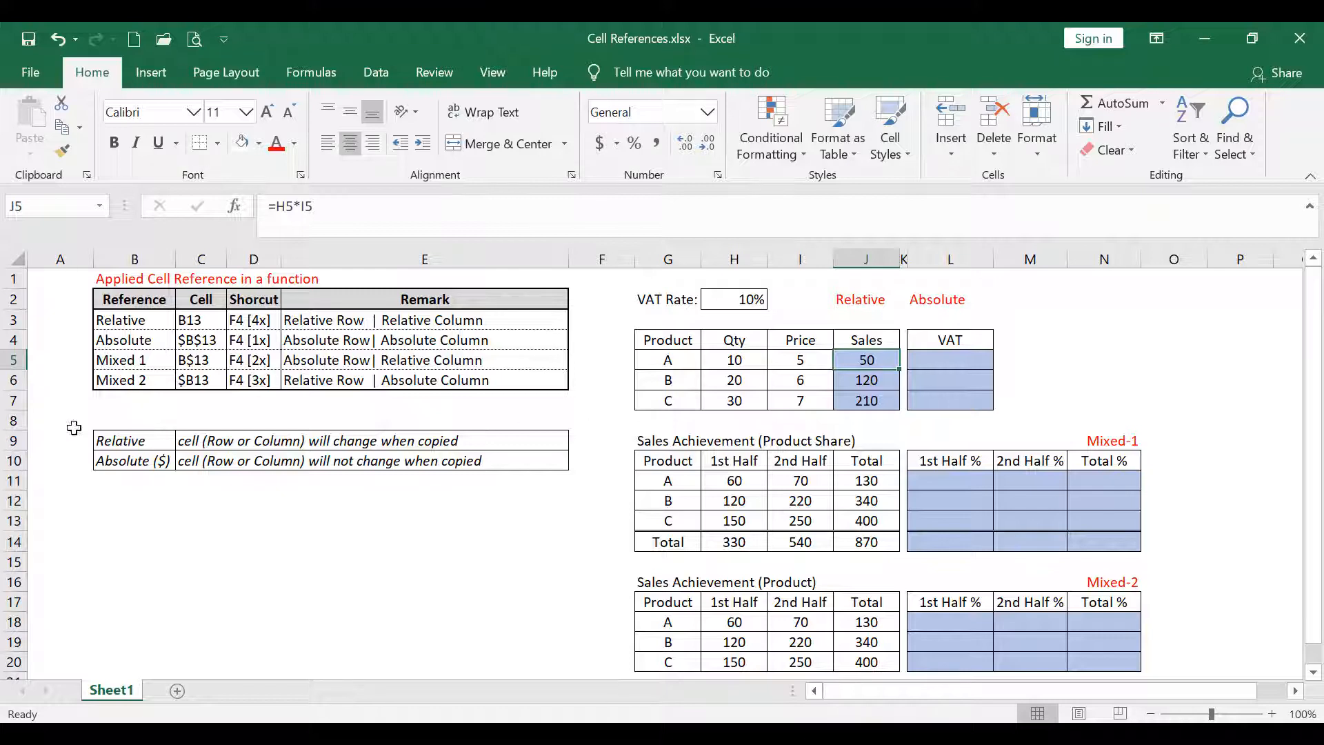
- Review the note on relative references and compare the Sales formulas in J5, J6 and J7 with it
left_click(238, 442)
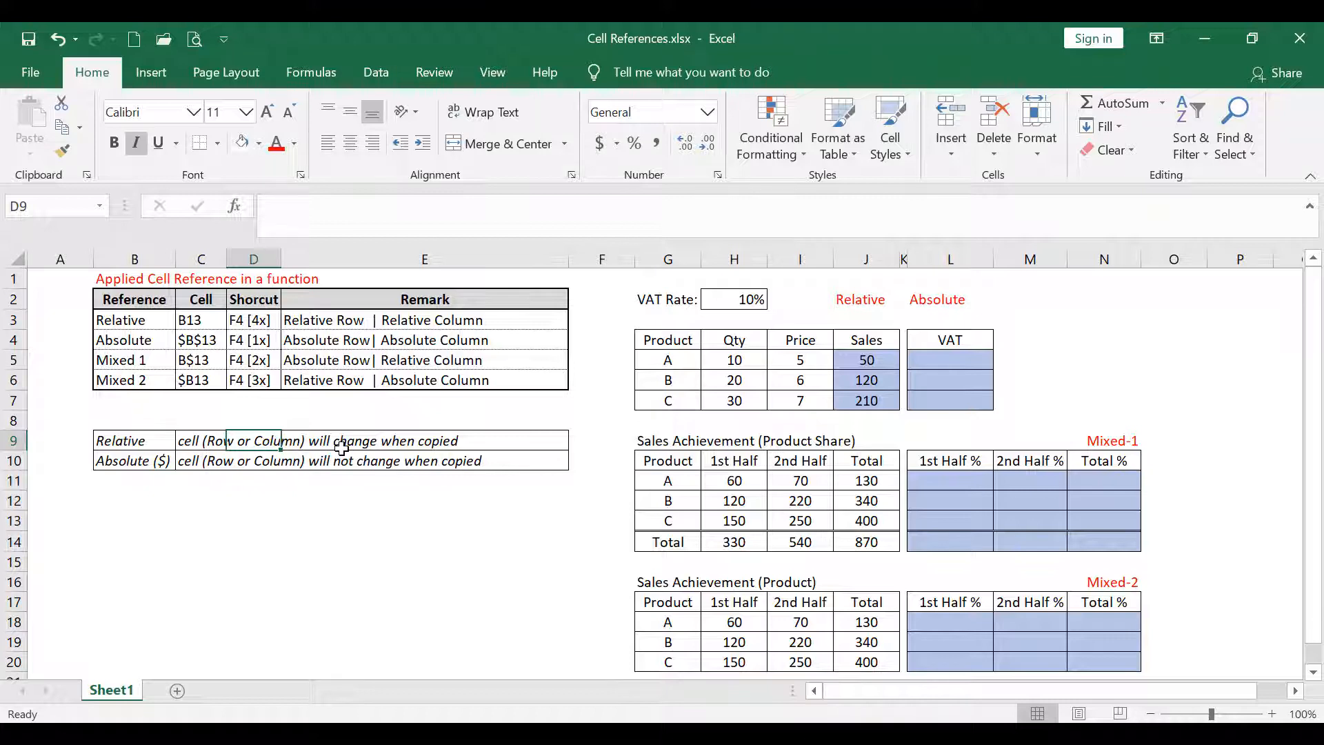
left_click(848, 359)
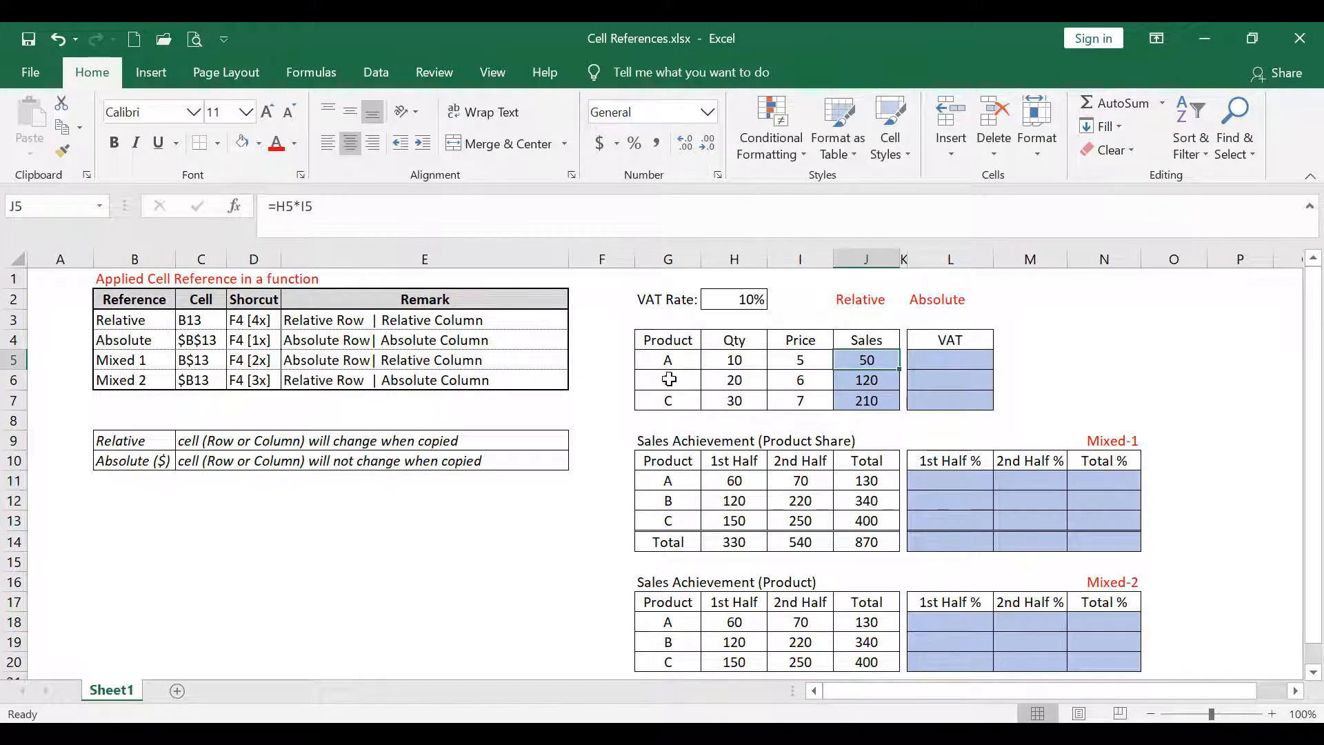
left_click(479, 211)
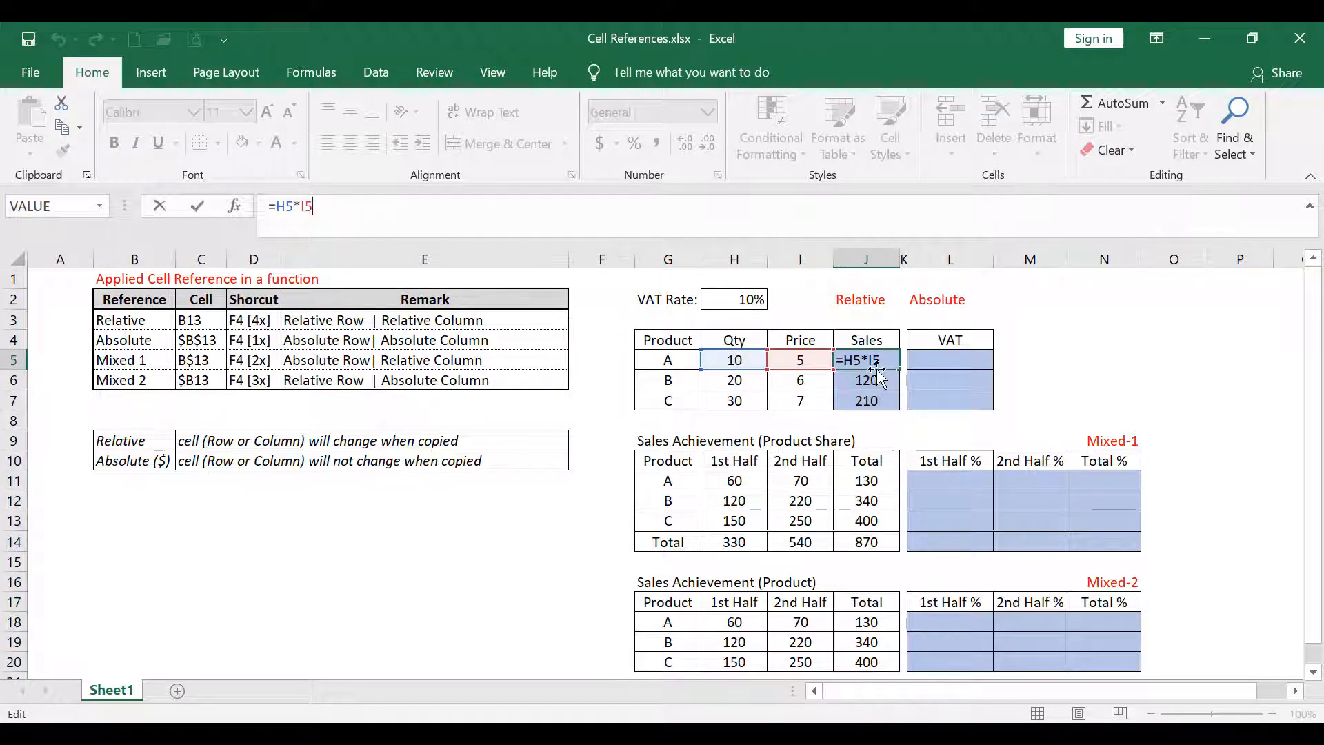
left_click(866, 379)
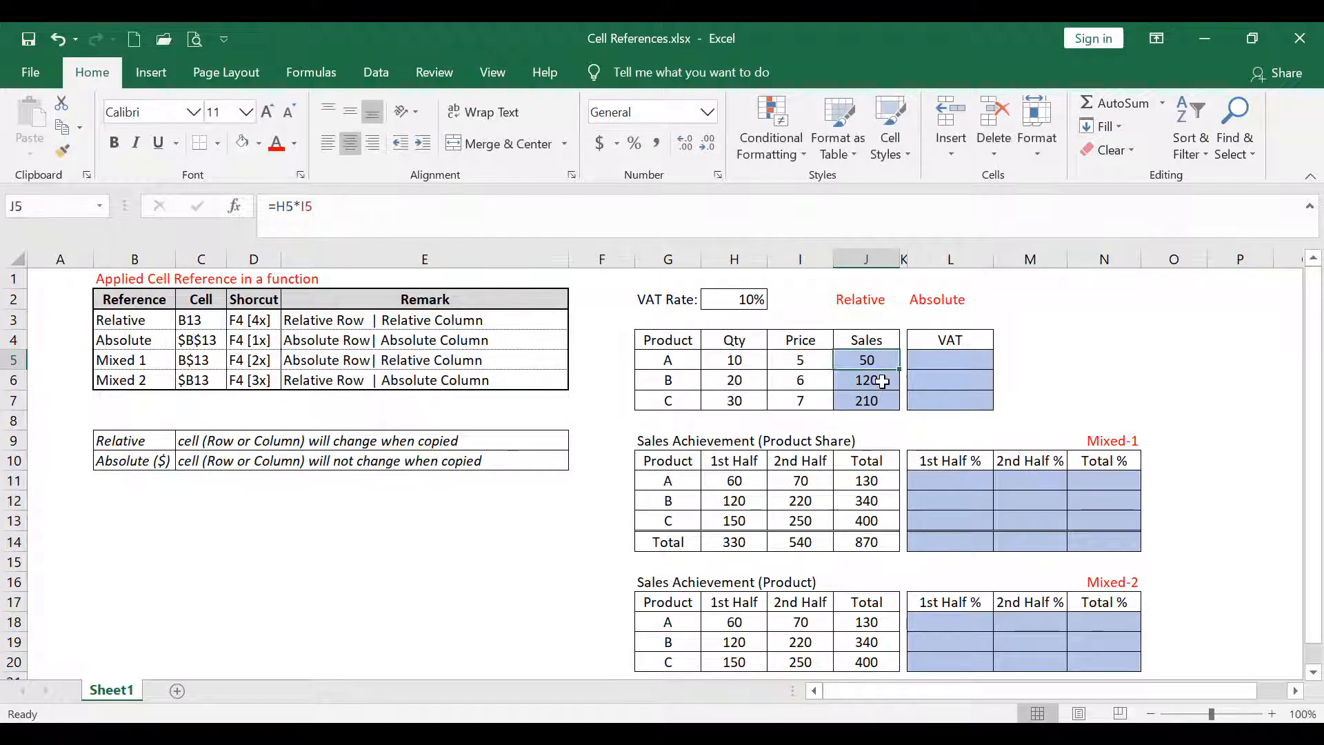
left_click(552, 215)
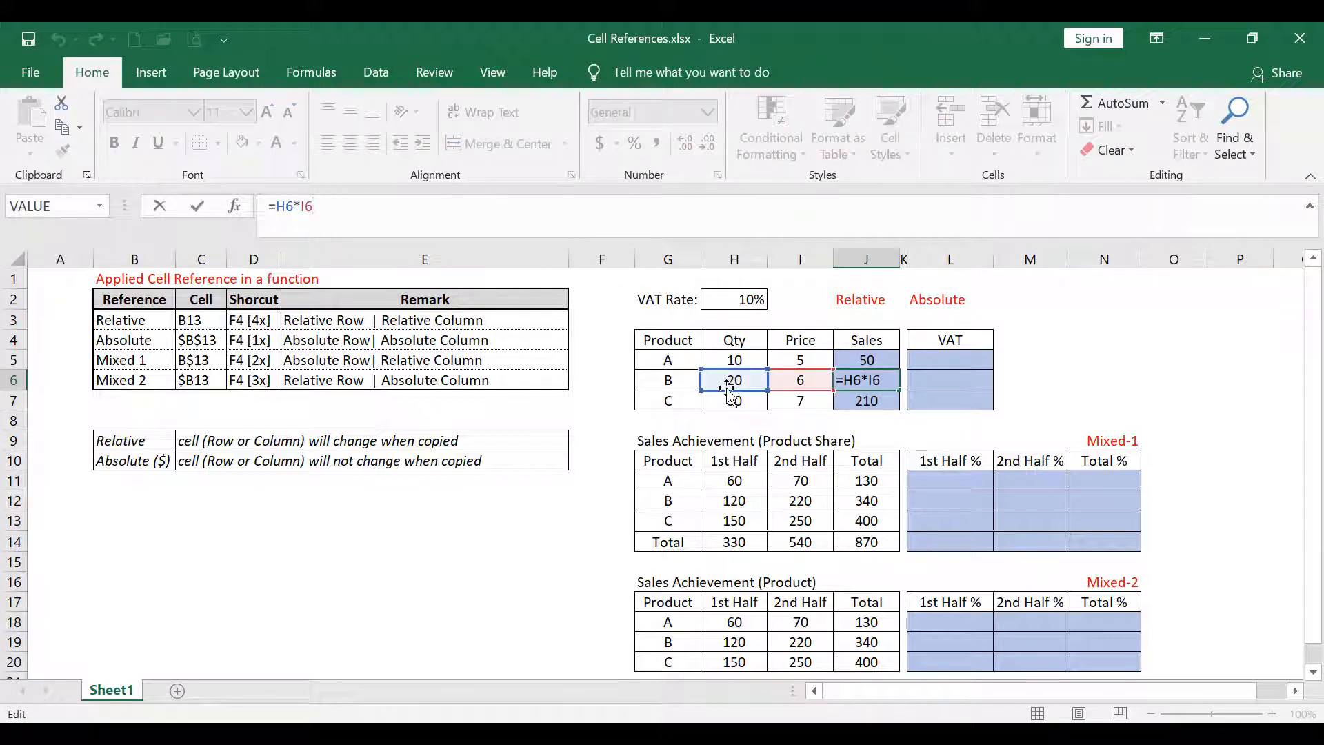
key("Return")
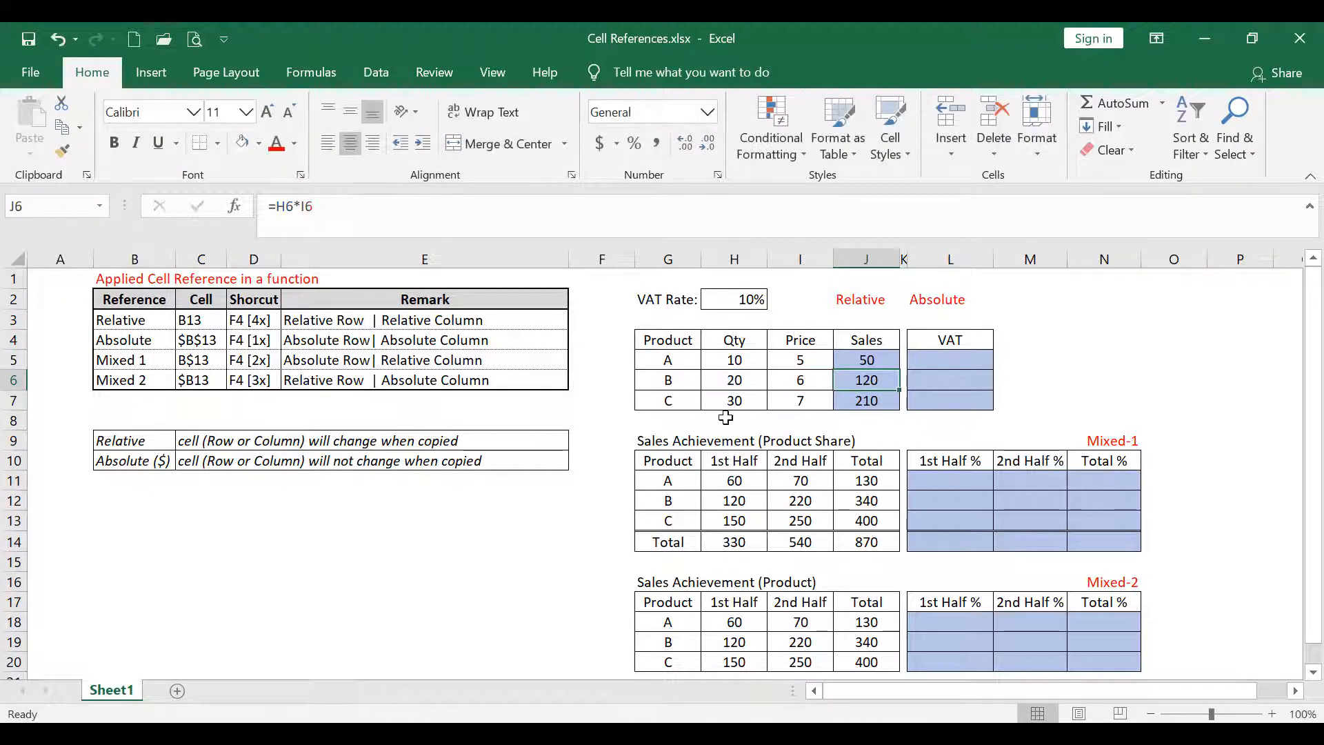
left_click(730, 402)
left_click(867, 399)
left_click(545, 215)
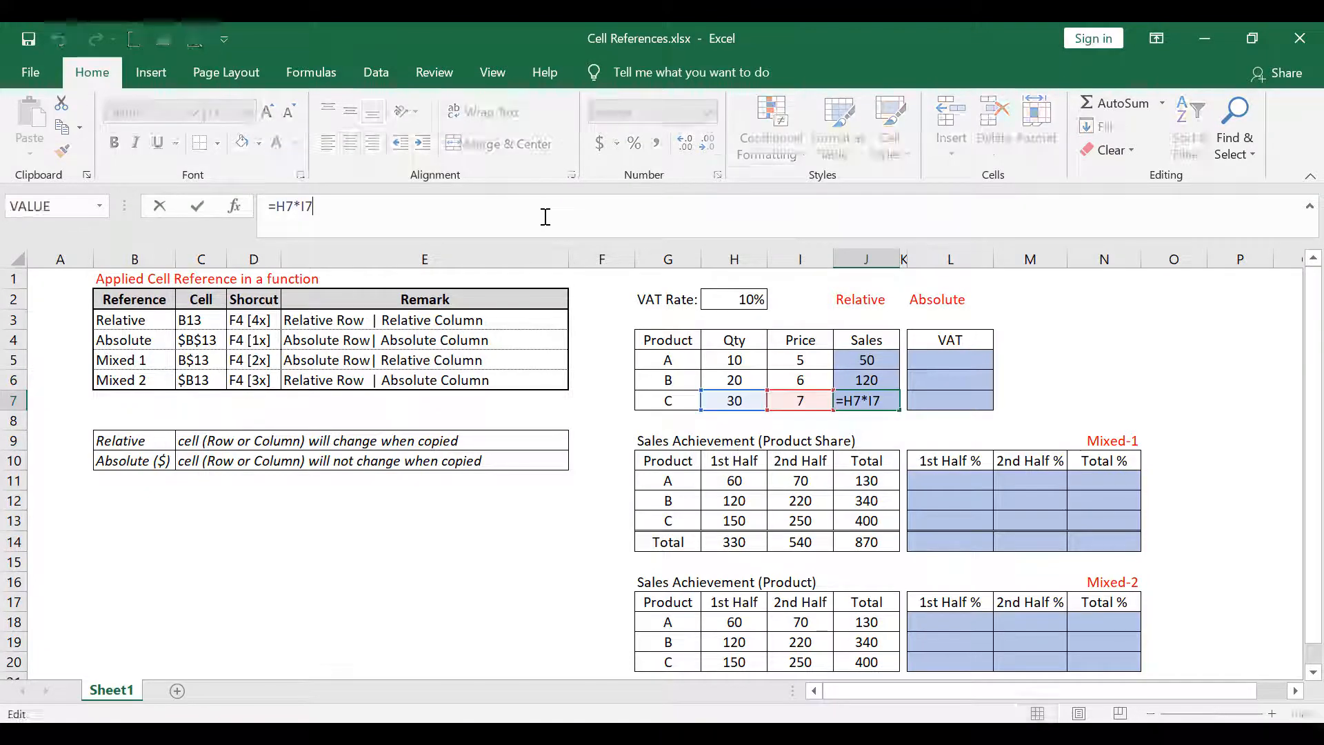
- Enter the formula =J5*H2 in L5 to calculate product A's VAT from its sales and the VAT rate
left_click(950, 360)
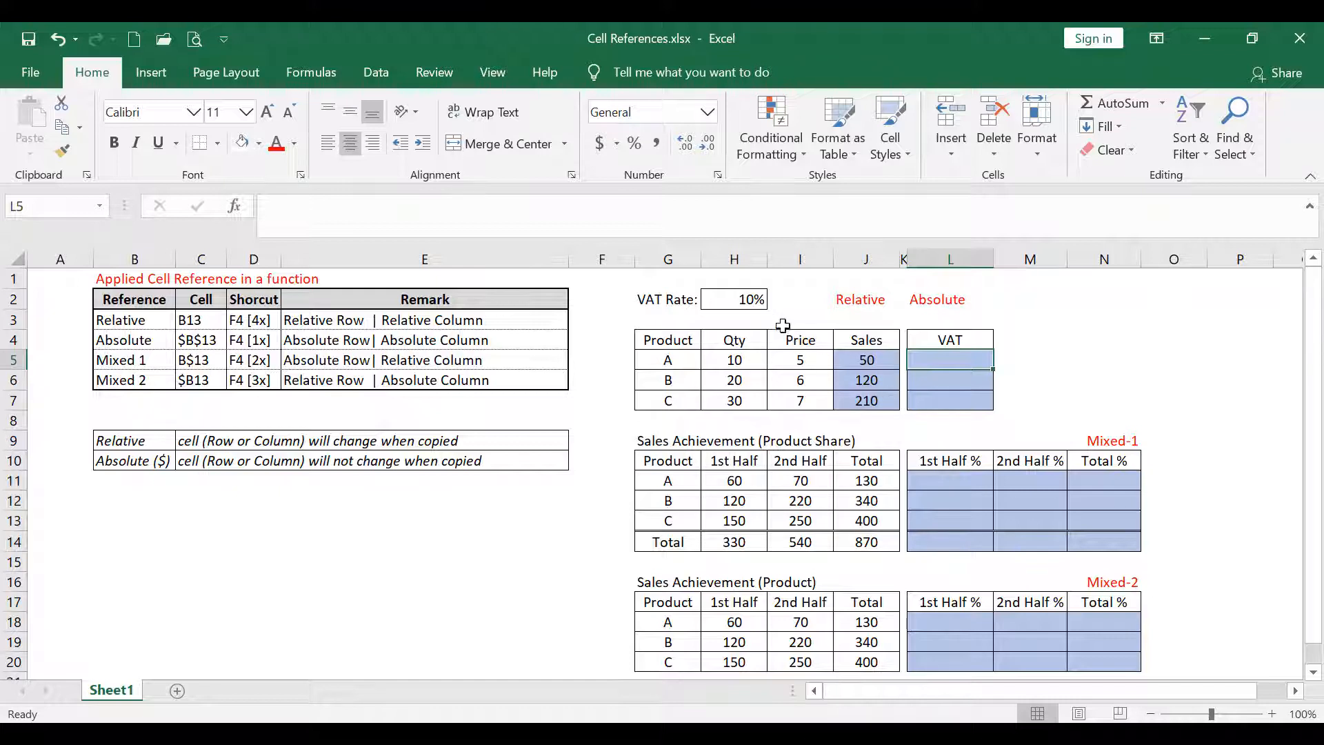
type("=")
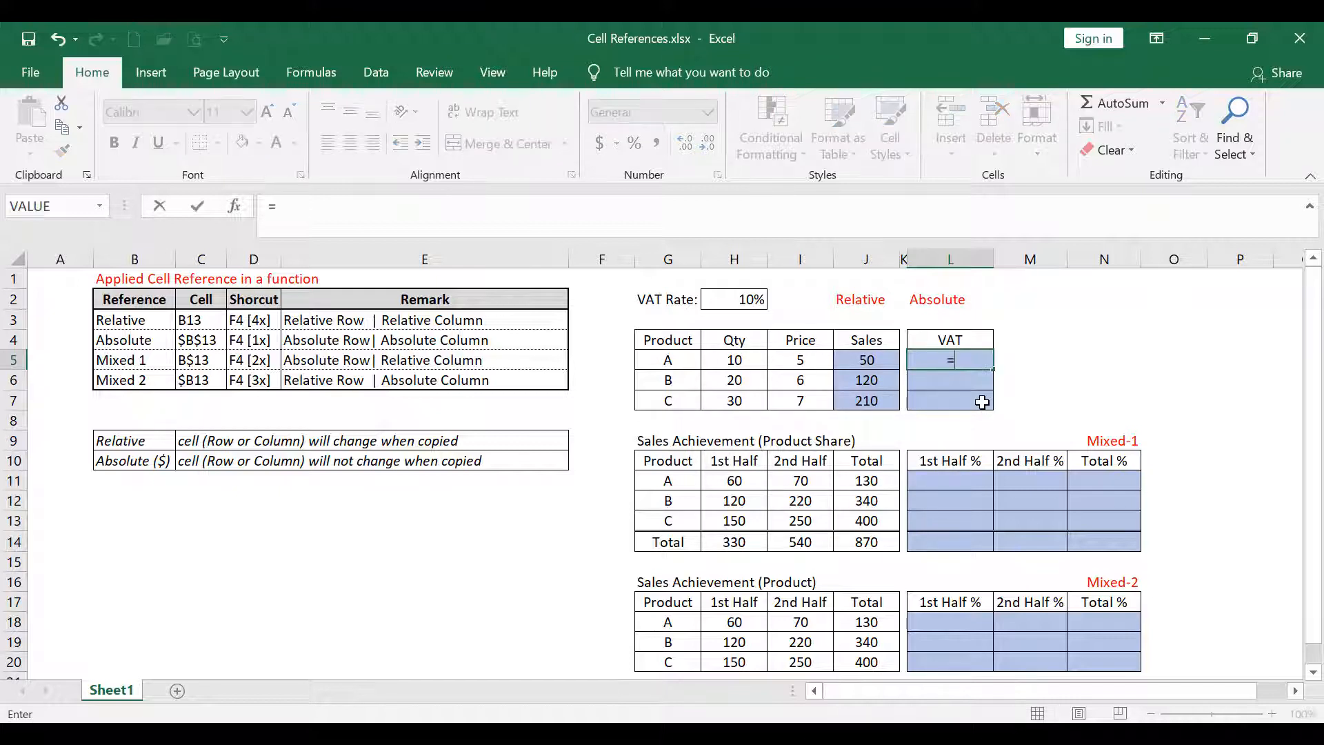
key("Left")
key("Left")
type("*")
left_click(752, 301)
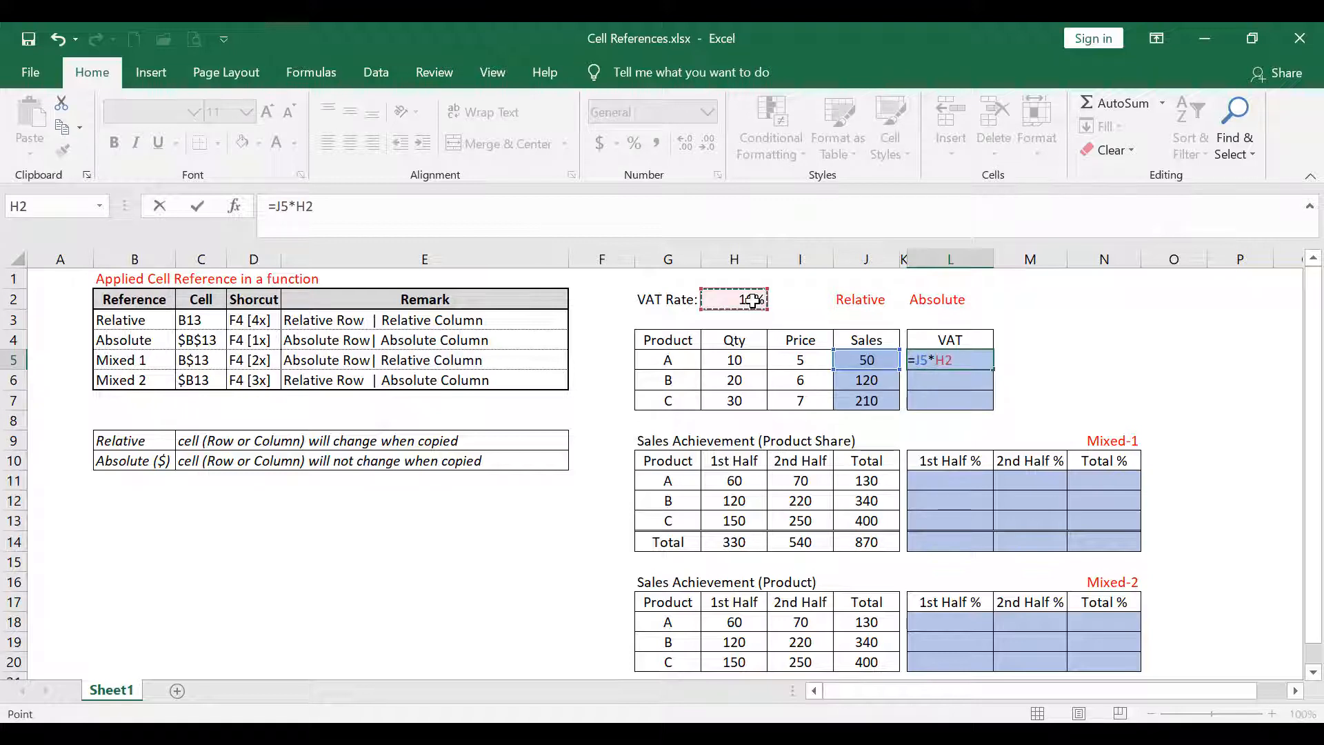
key("Return")
key("Up")
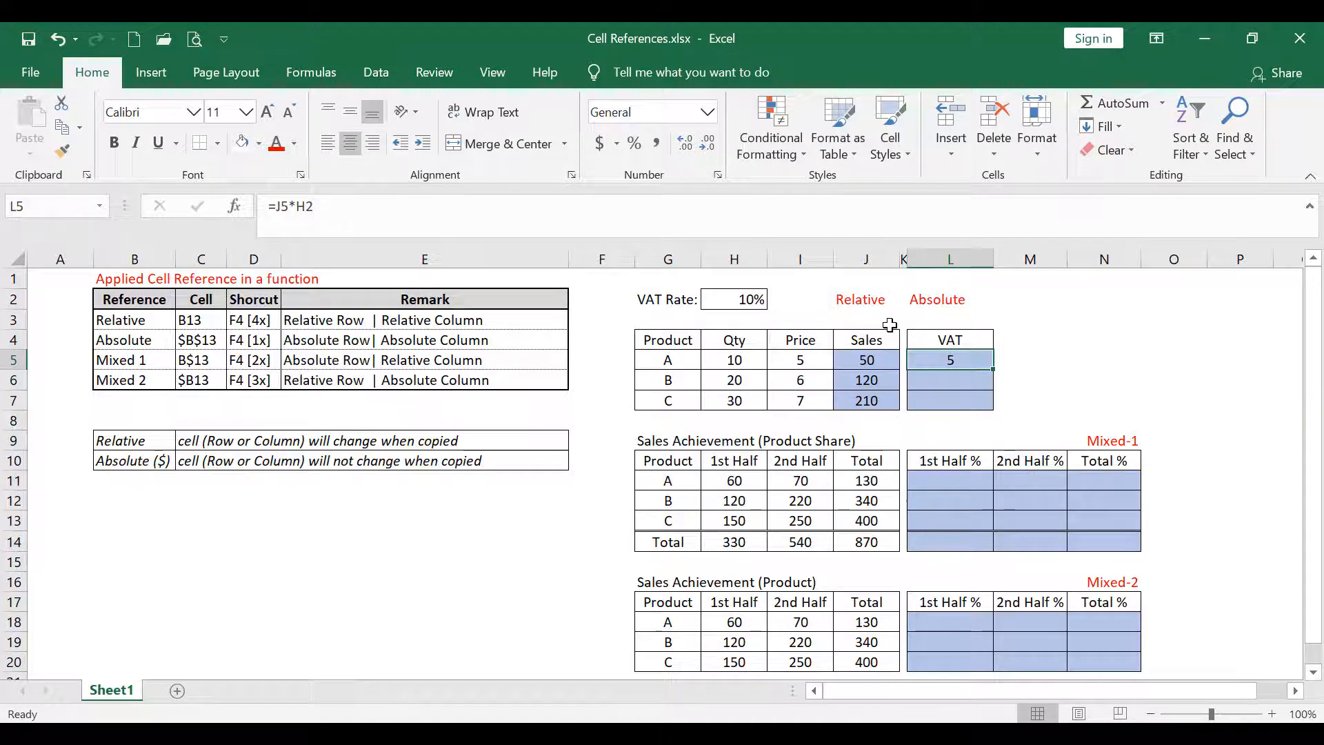
- Copy the VAT formula from L5 down to L6 and inspect the cells it refers to
left_click_drag(994, 371, 993, 392)
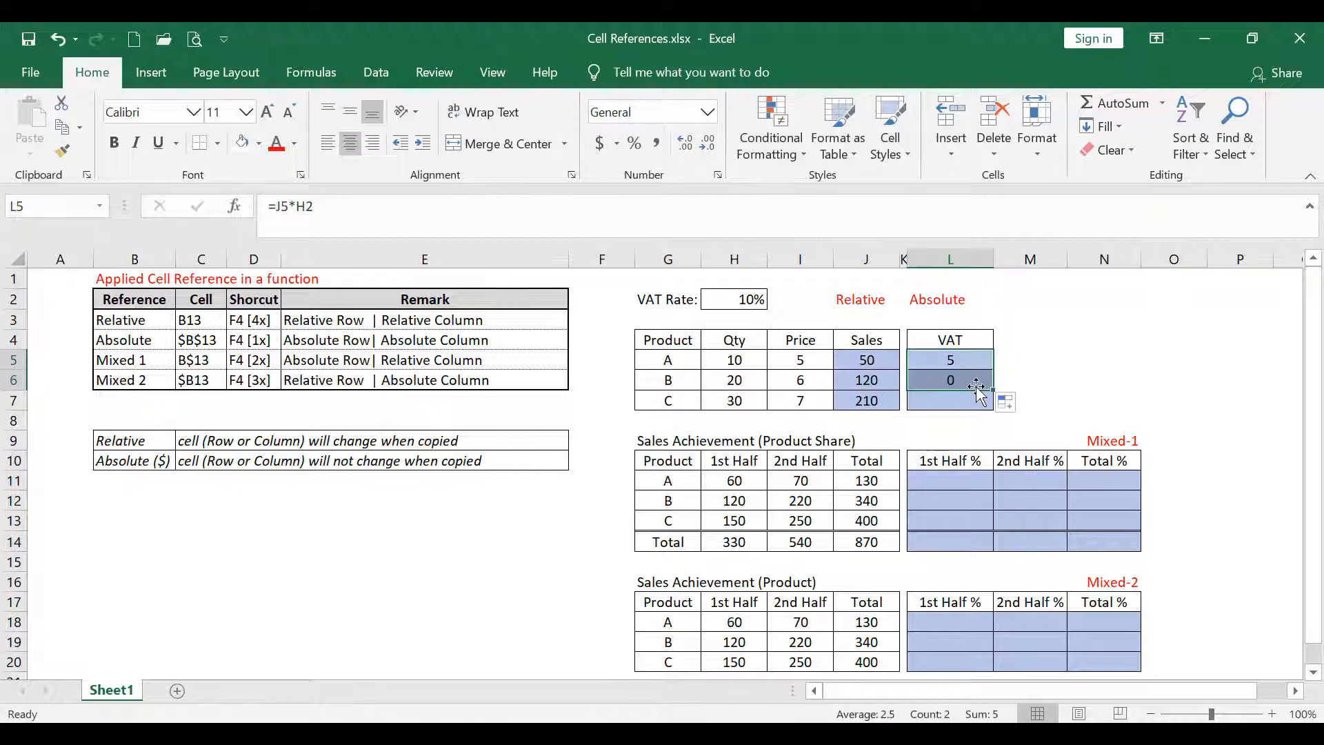
left_click(974, 384)
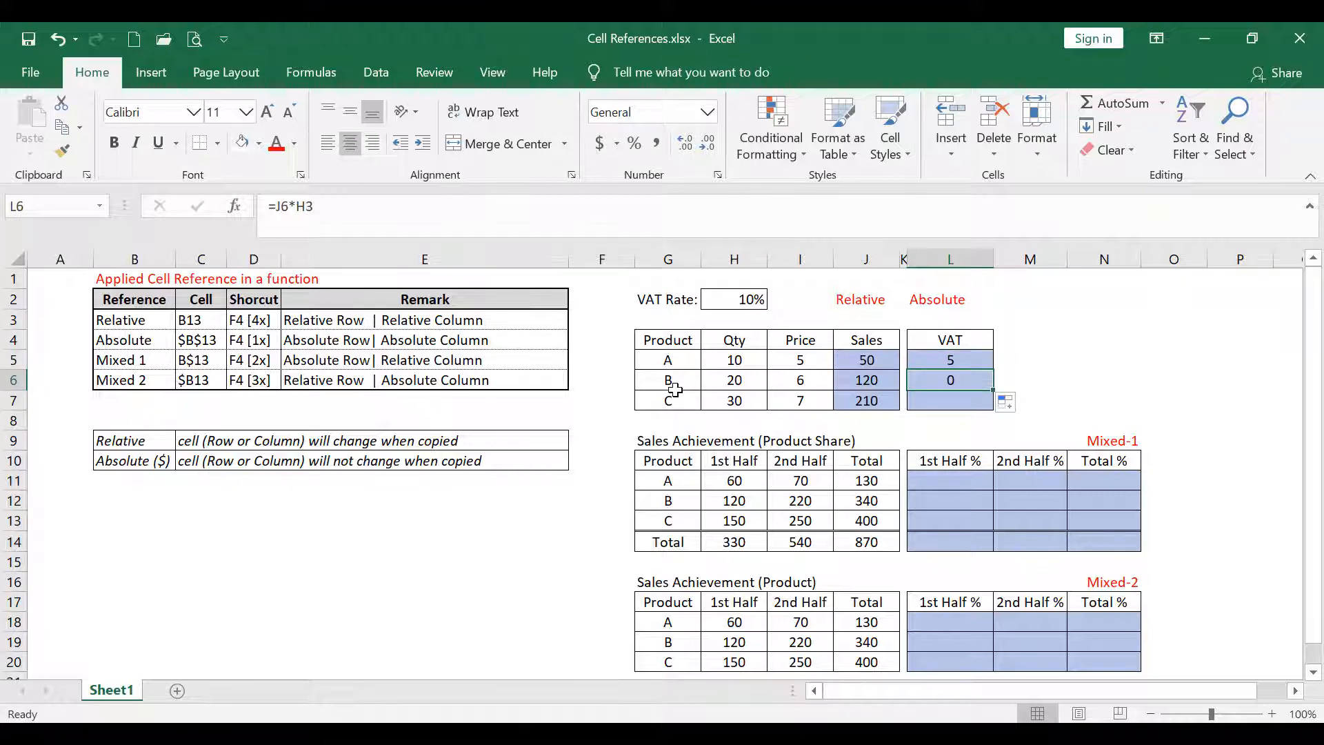
left_click(462, 205)
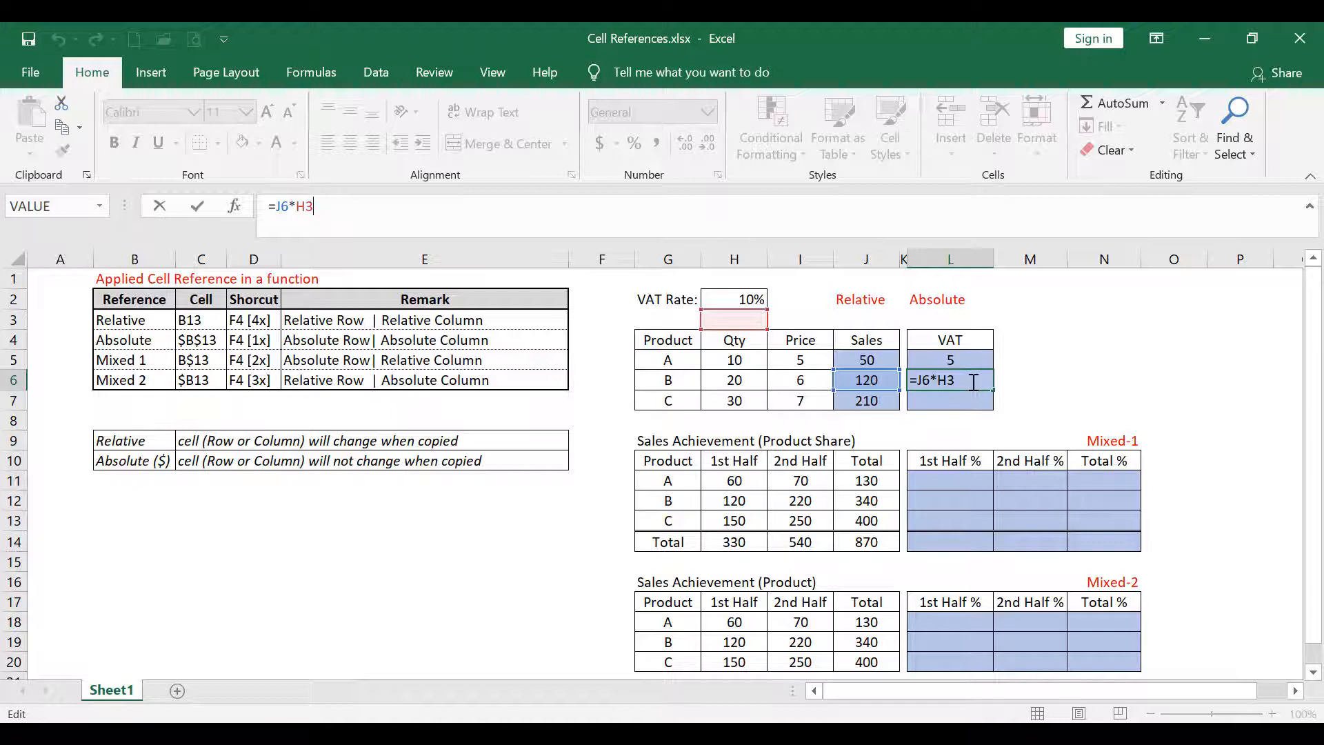
key("ctrl+Return")
- Copy the VAT formula from L5 down to L7 and inspect the references in product B's formula
left_click(967, 359)
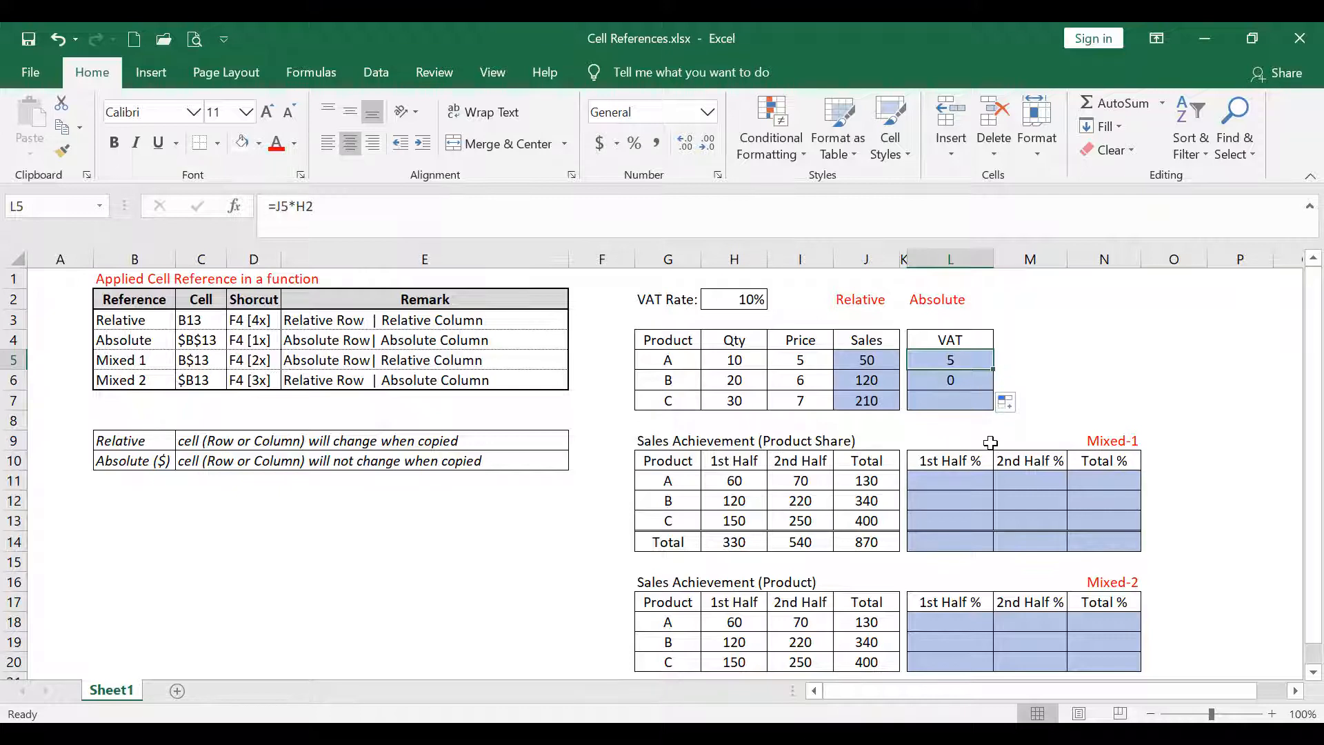
left_click_drag(998, 371, 994, 410)
left_click(977, 383)
left_click(428, 216)
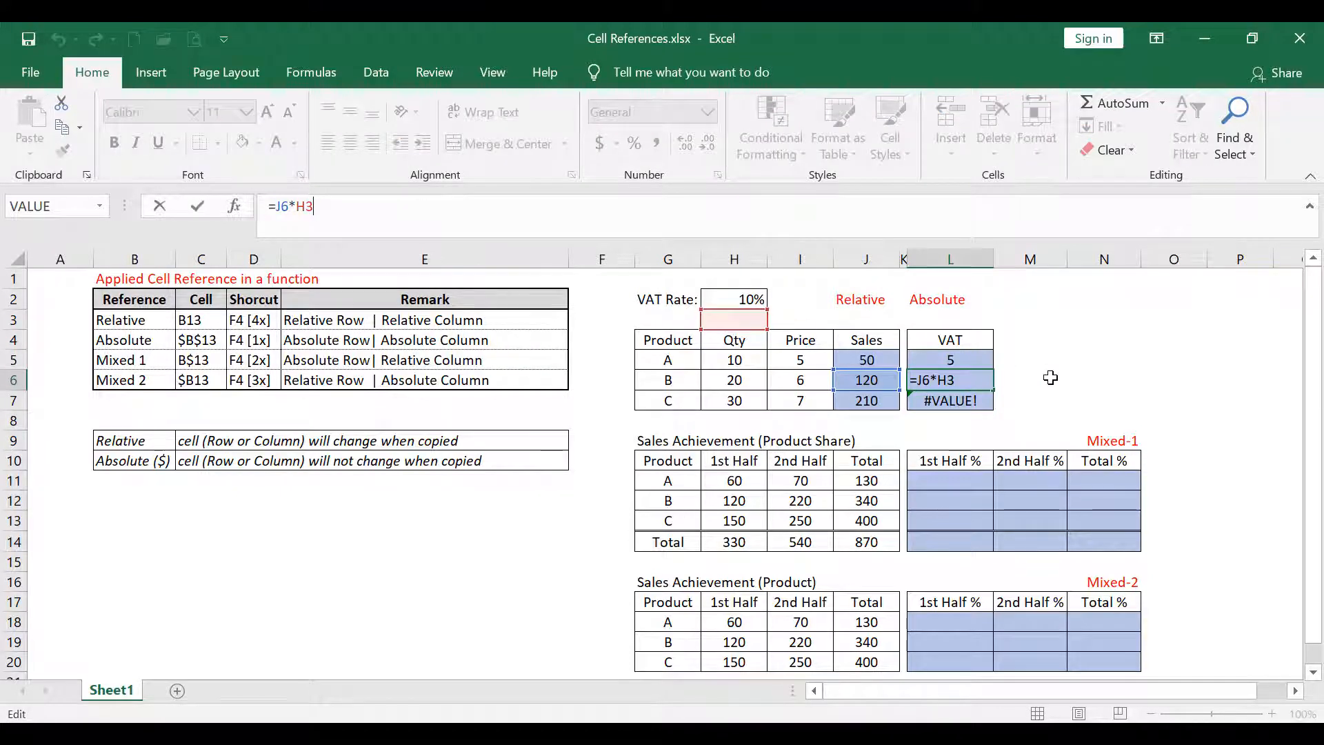
key("Escape")
- Make the VAT rate reference in L5 absolute so that the formula reads =J5*$H$2
left_click(967, 357)
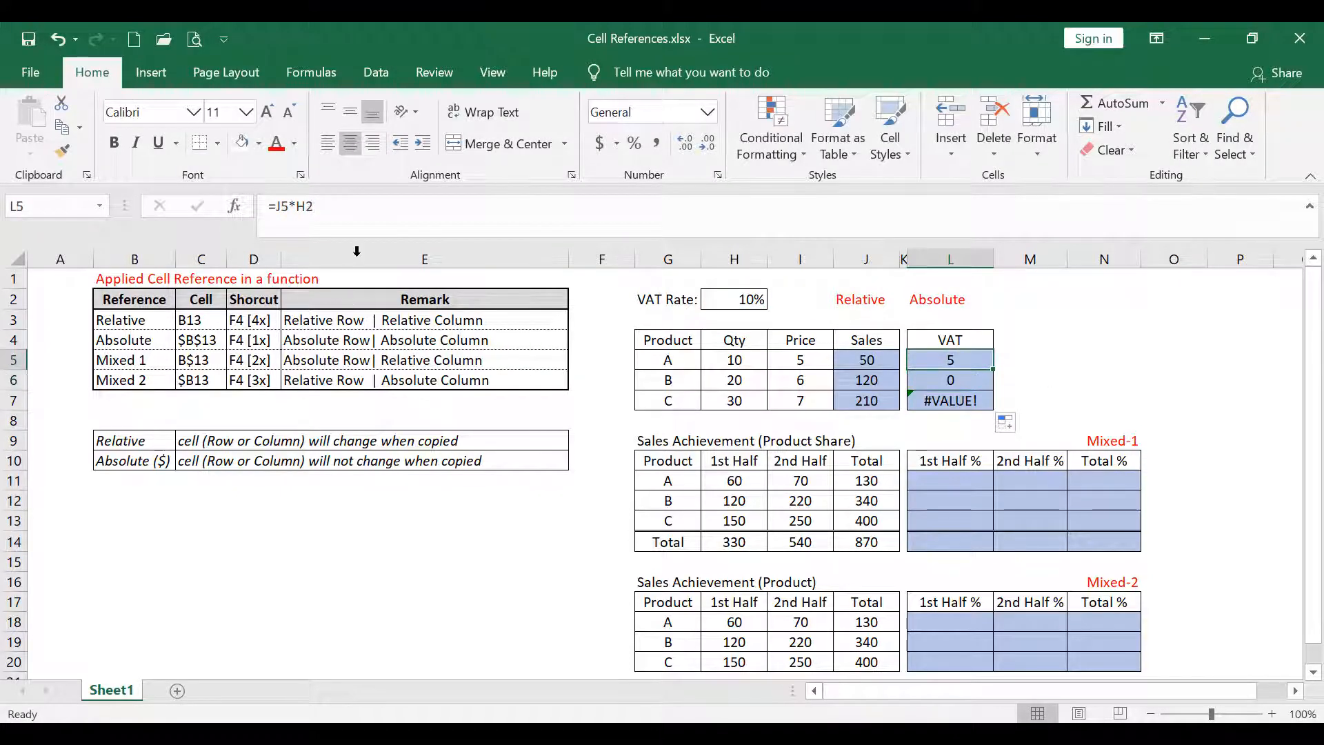
left_click(301, 205)
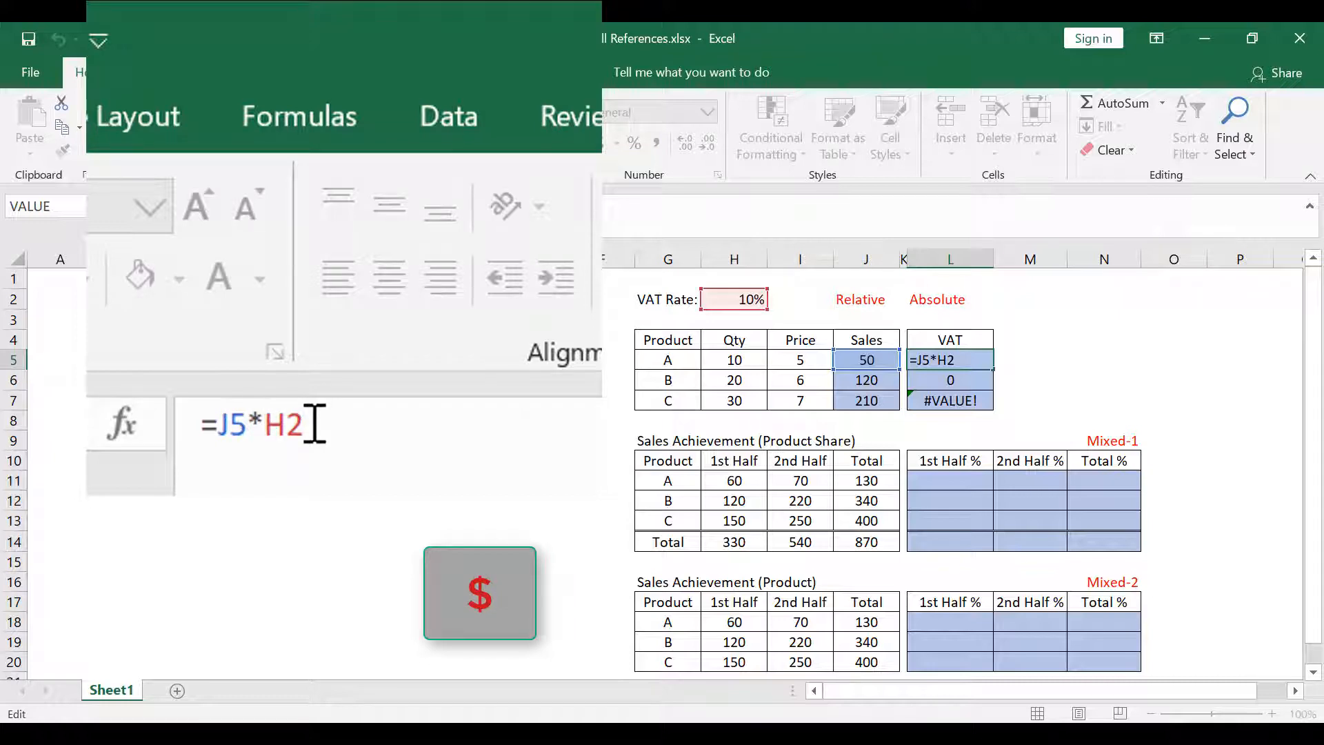
key("F4")
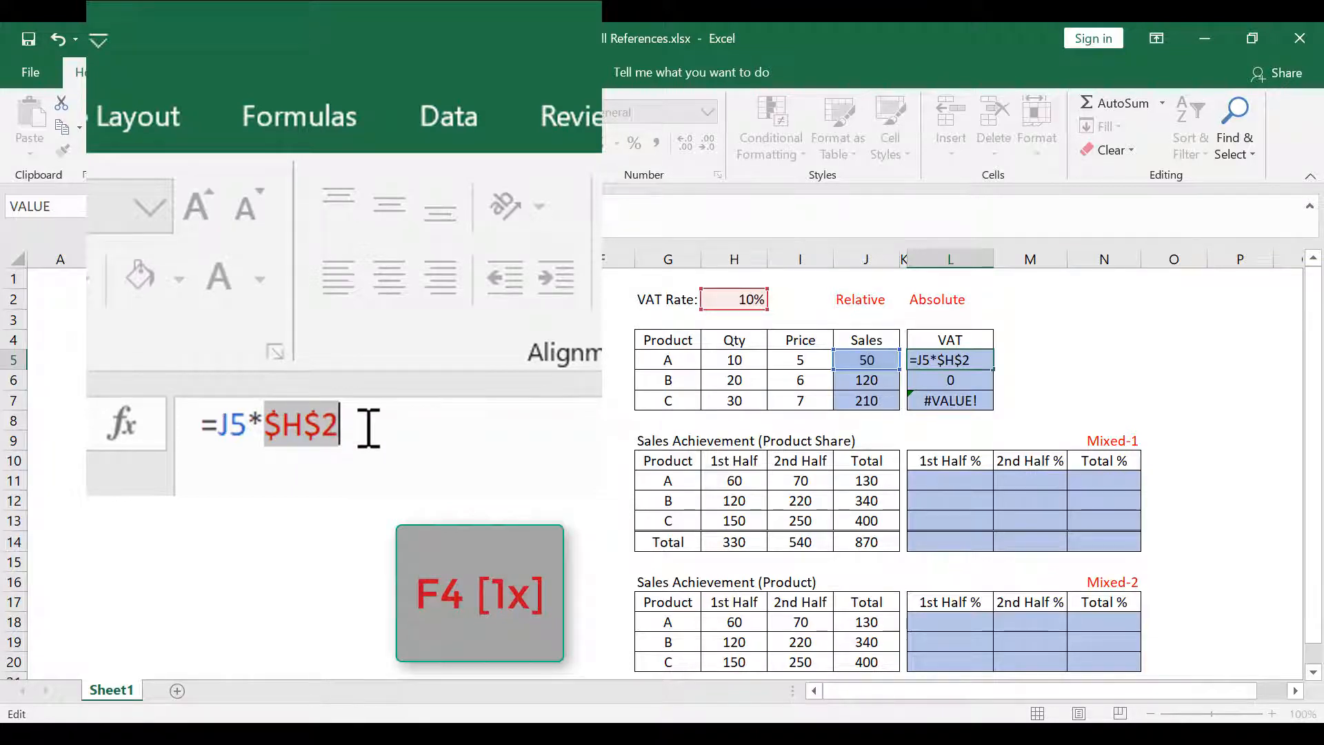
key("Return")
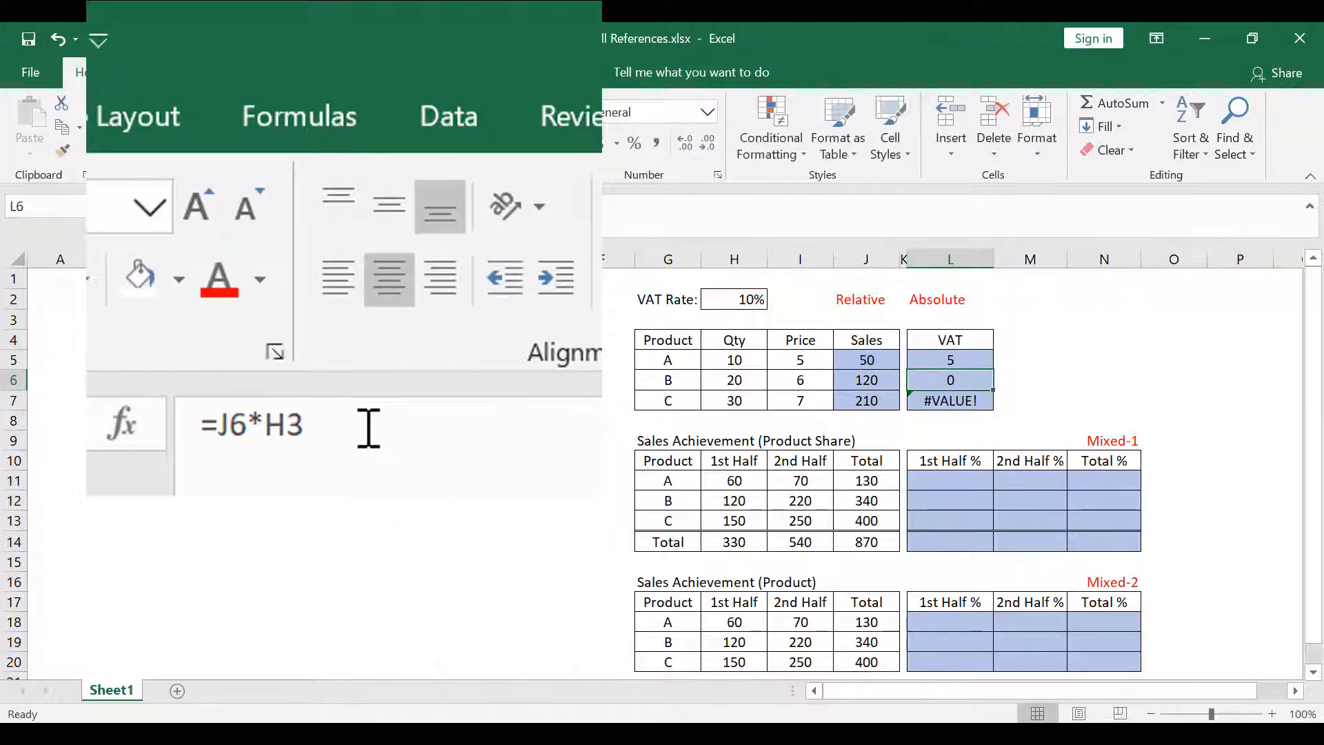
- Copy the VAT formula =J5*$H$2 from L5 down to L7 and check the cells referenced for products B and C
left_click(926, 357)
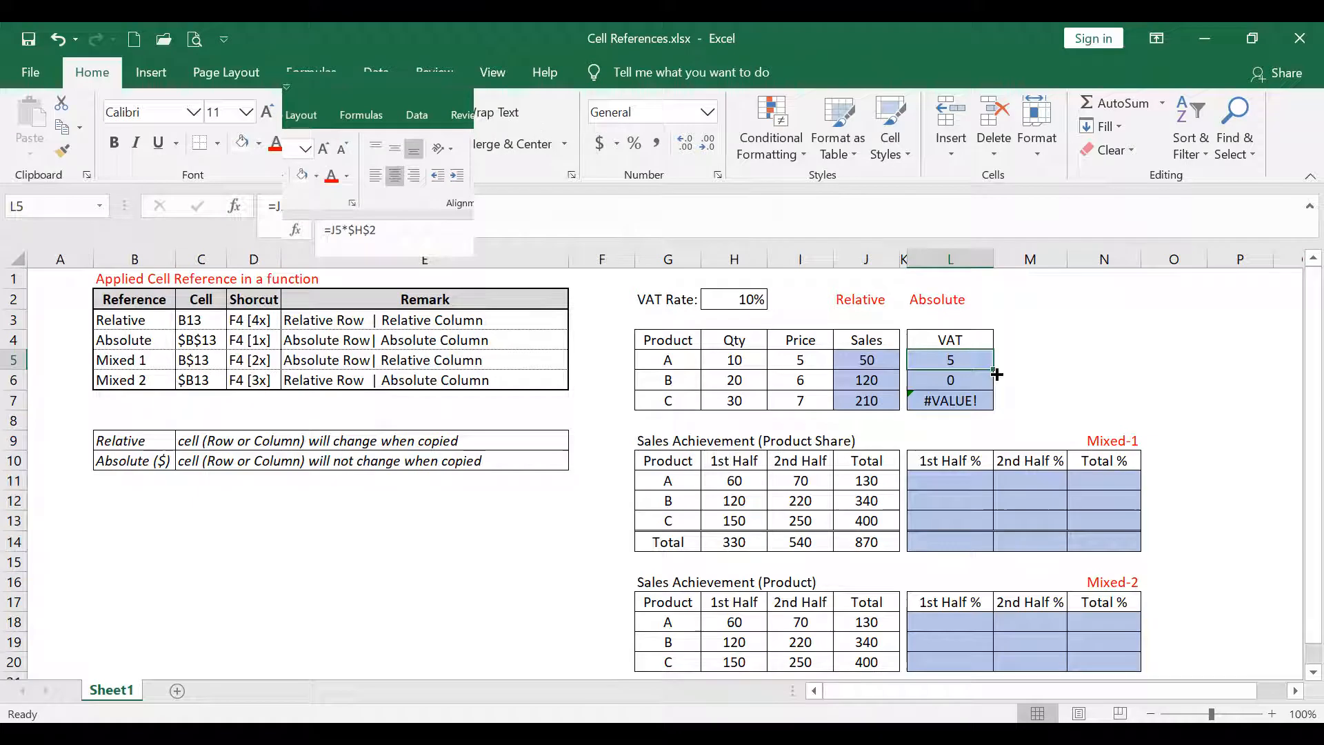
left_click_drag(996, 373, 991, 409)
double_click(955, 380)
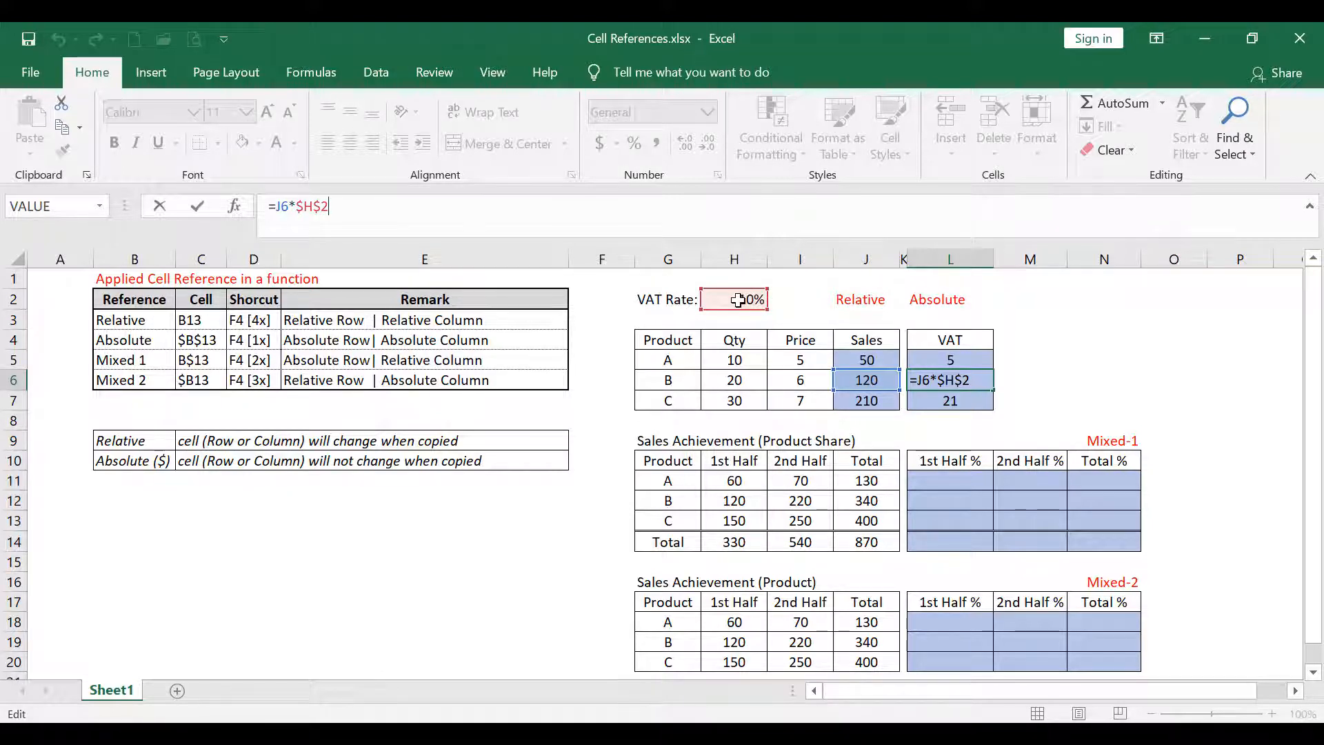
key("Return")
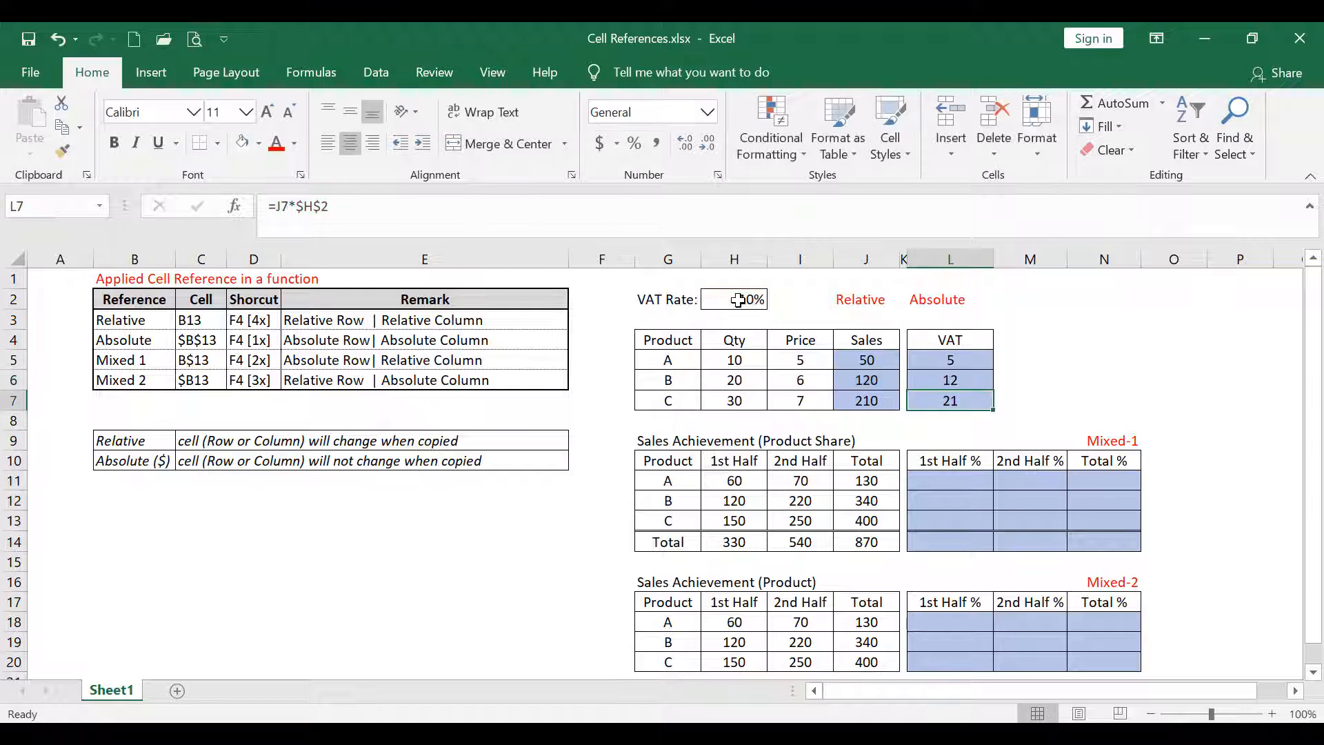
left_click(479, 222)
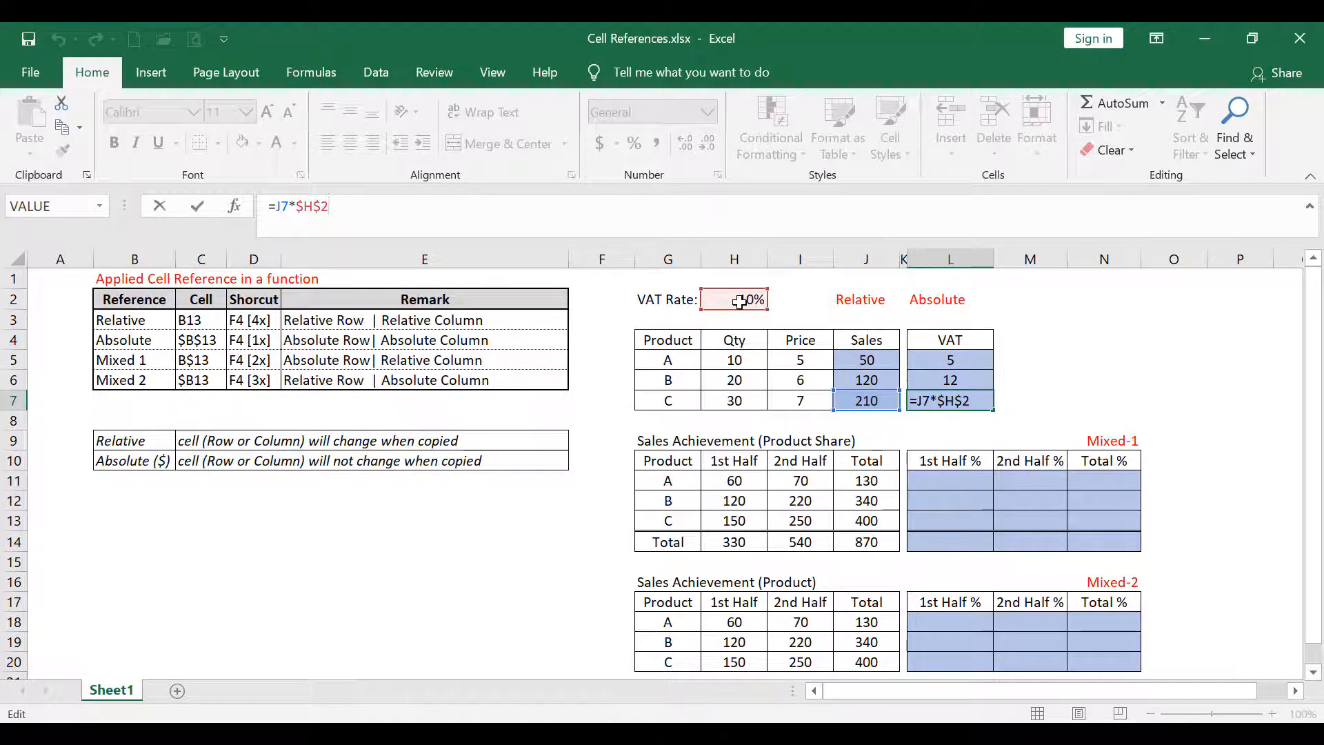
key("Return")
left_click_drag(930, 358, 943, 408)
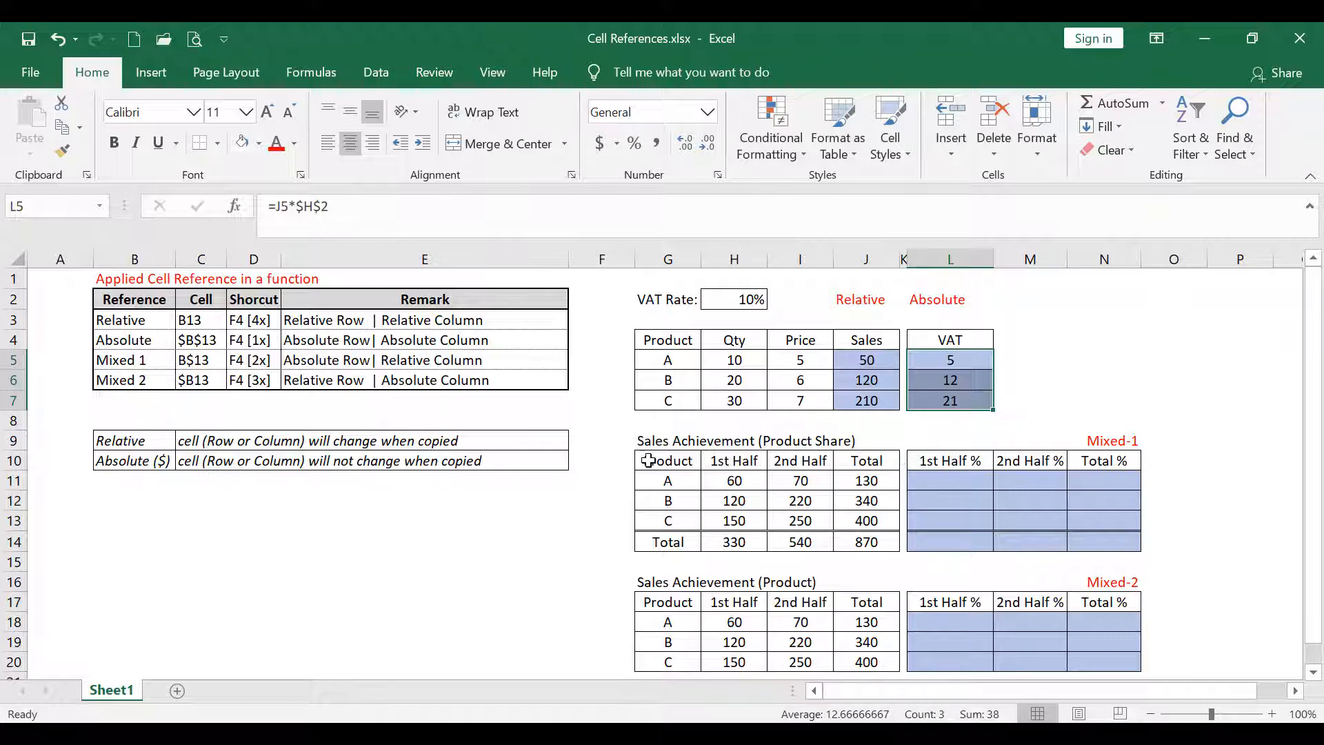
- Examine the Product Share table's 1st Half, 2nd Half and Total columns and product A's entries in them
left_click_drag(651, 462, 783, 504)
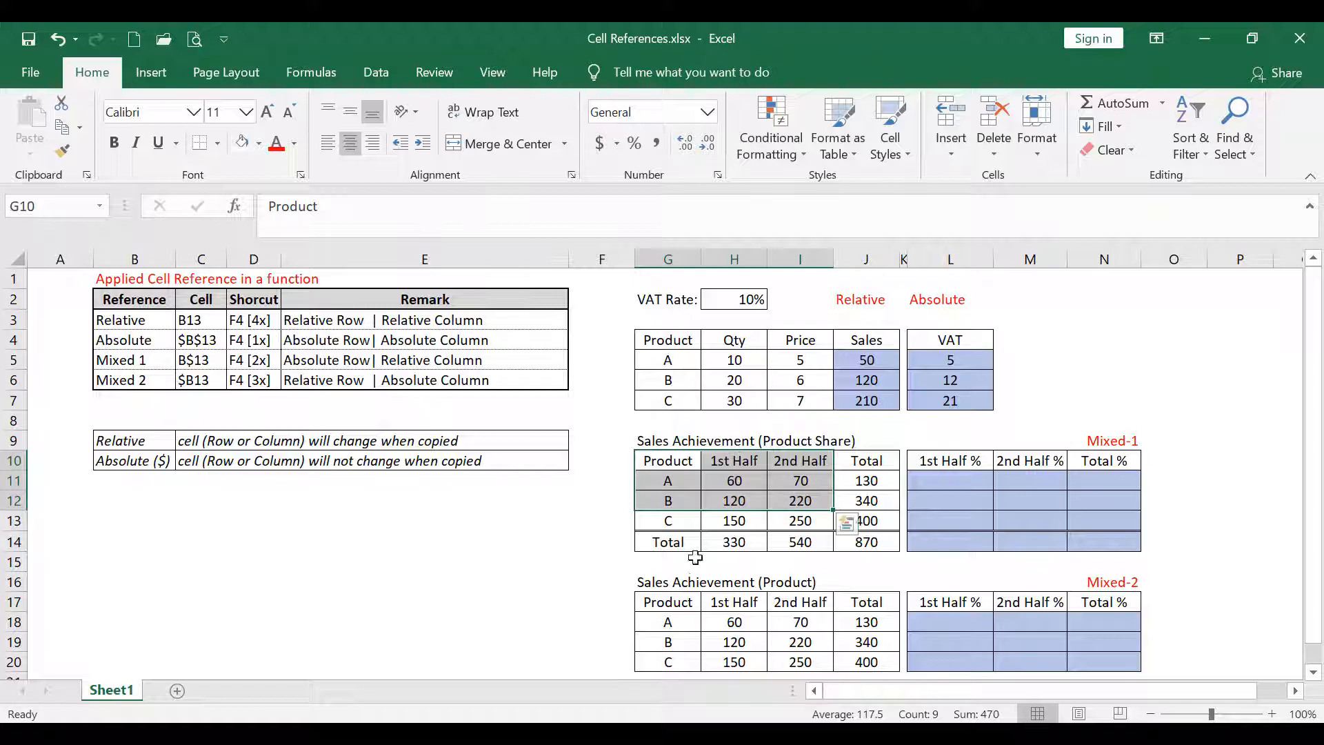
left_click(734, 464)
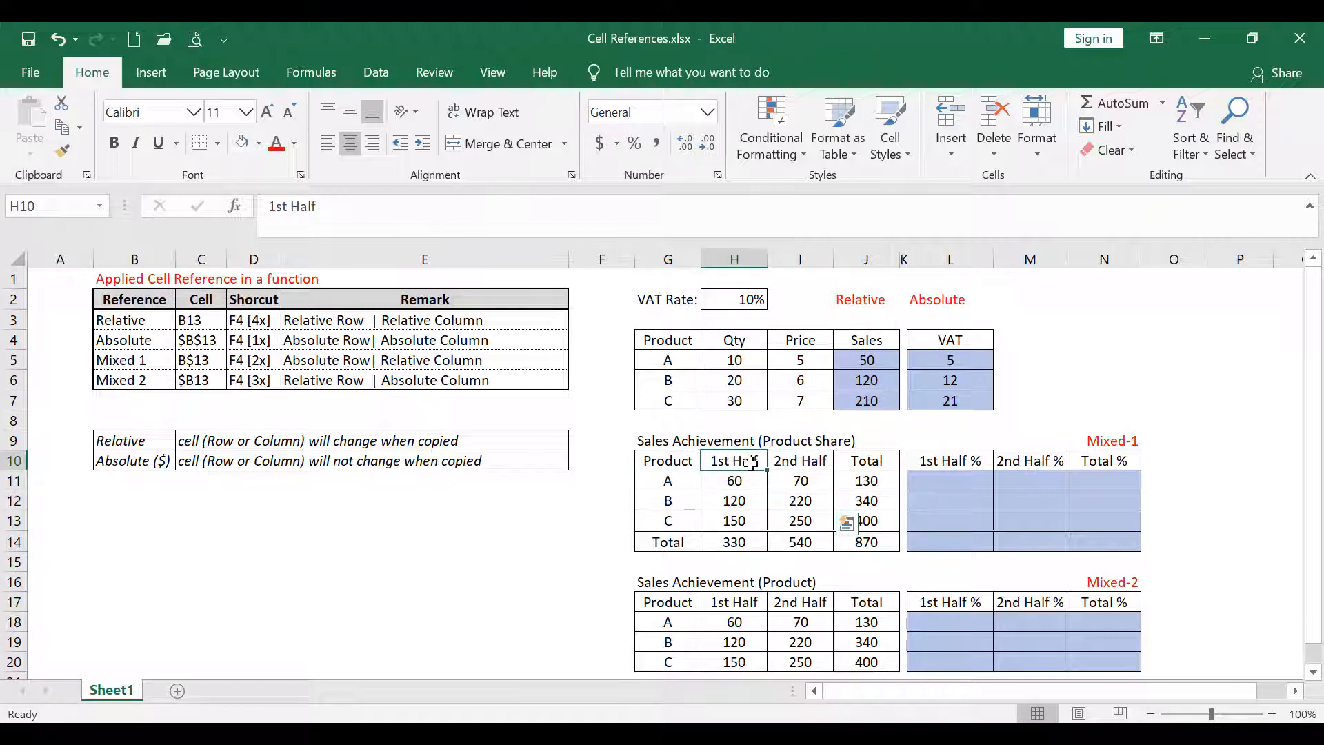
left_click_drag(751, 463, 791, 462)
left_click(791, 462)
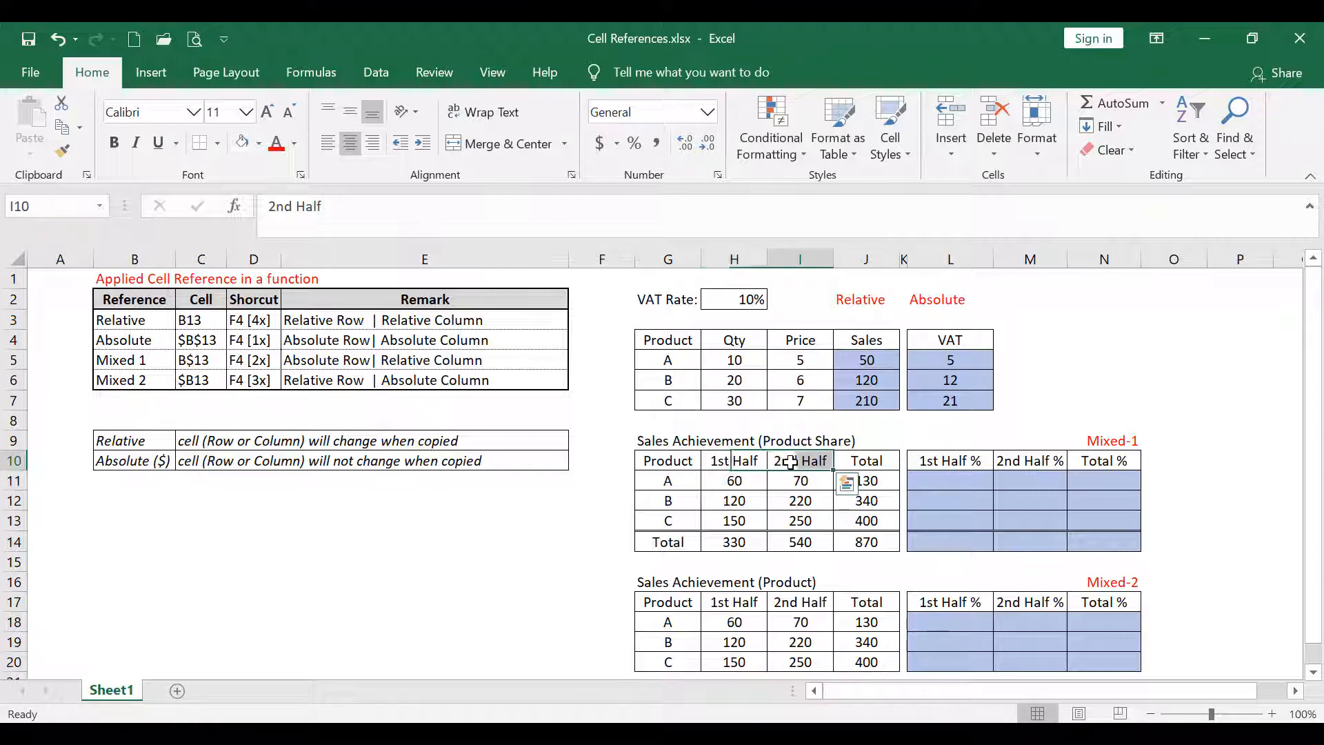
left_click(876, 462)
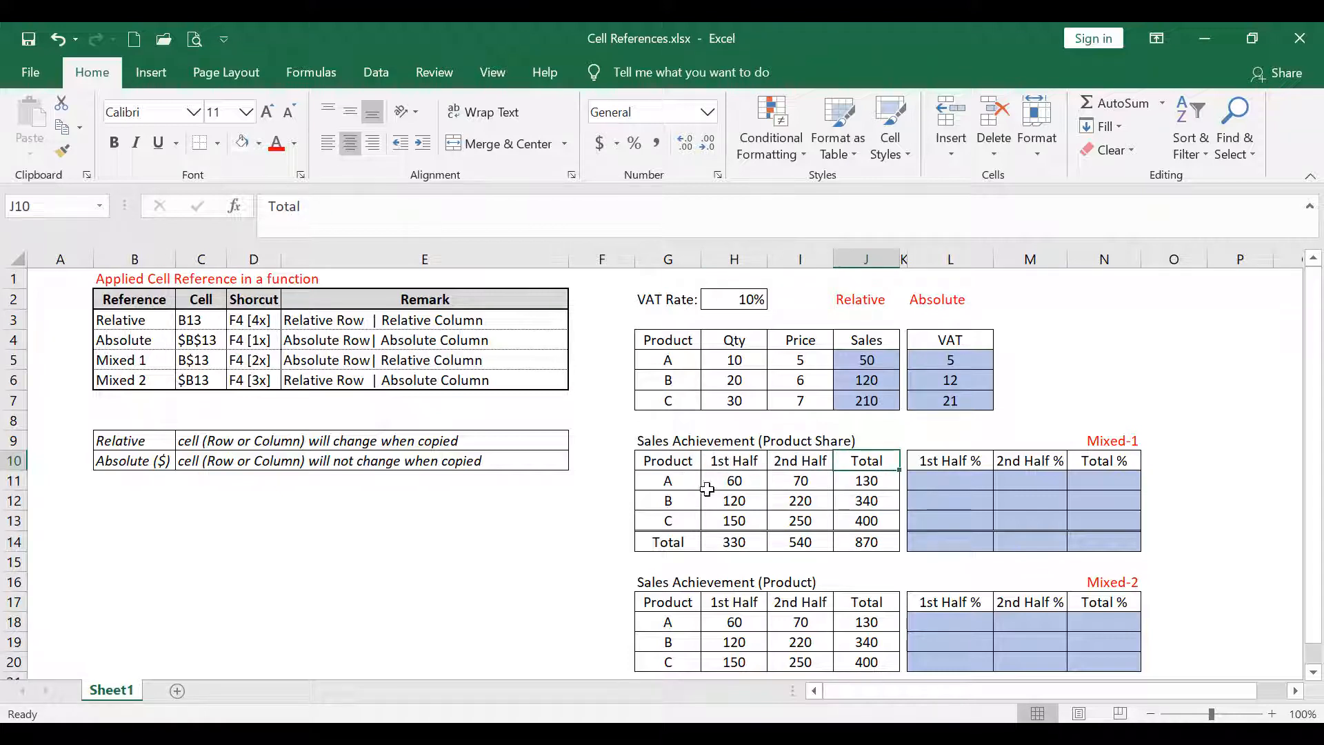
left_click(732, 478)
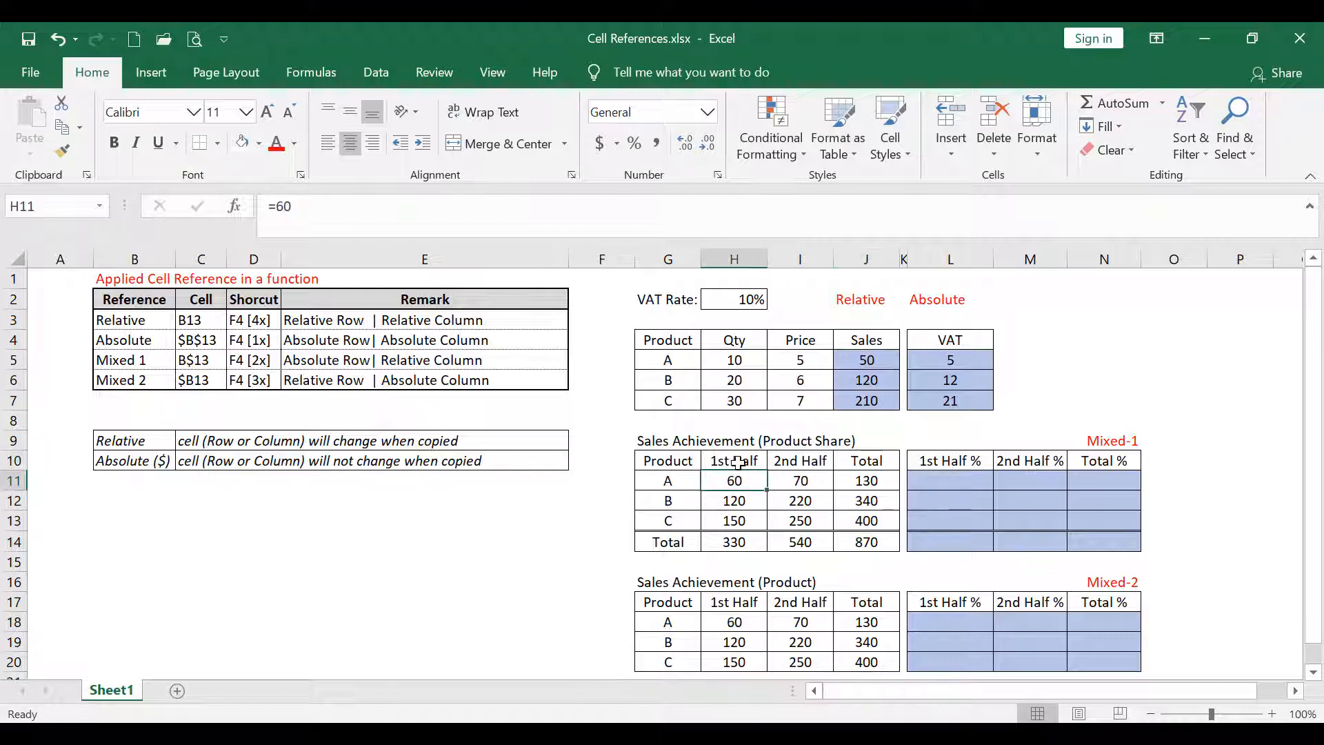
left_click(798, 478)
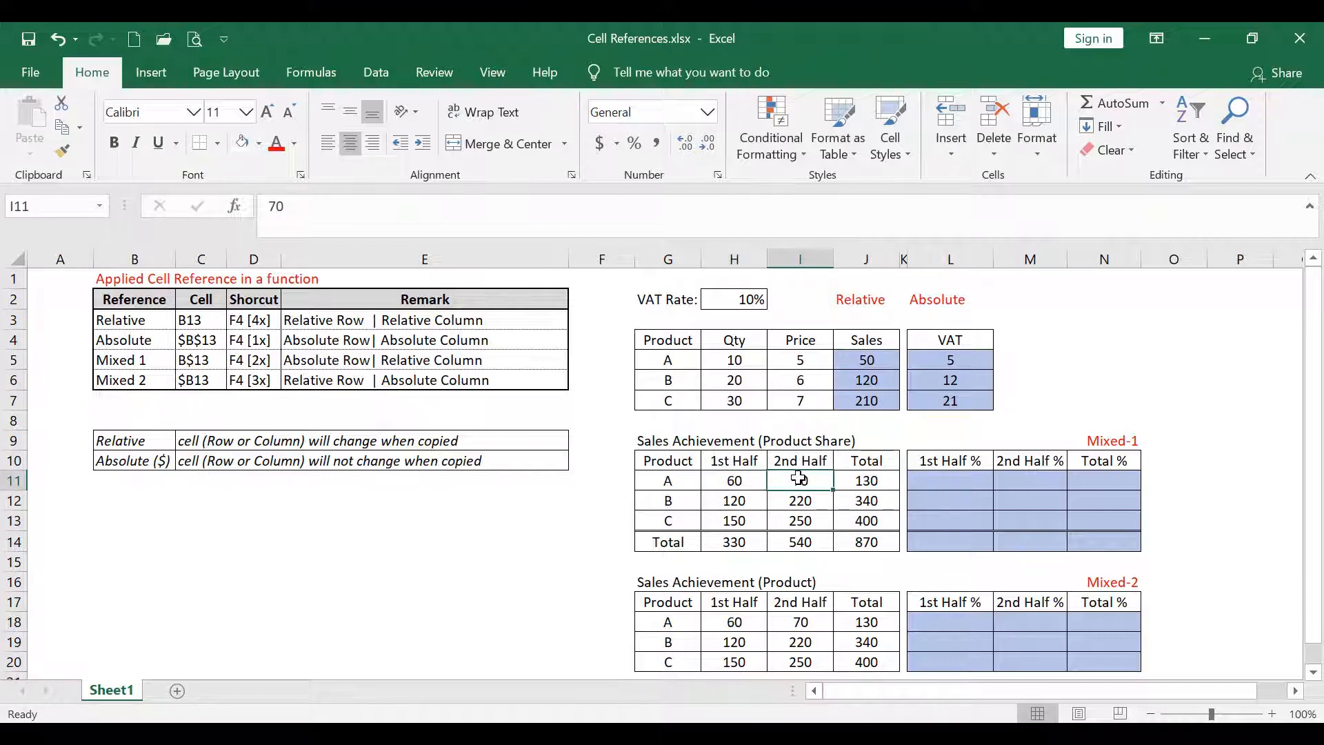
left_click(883, 481)
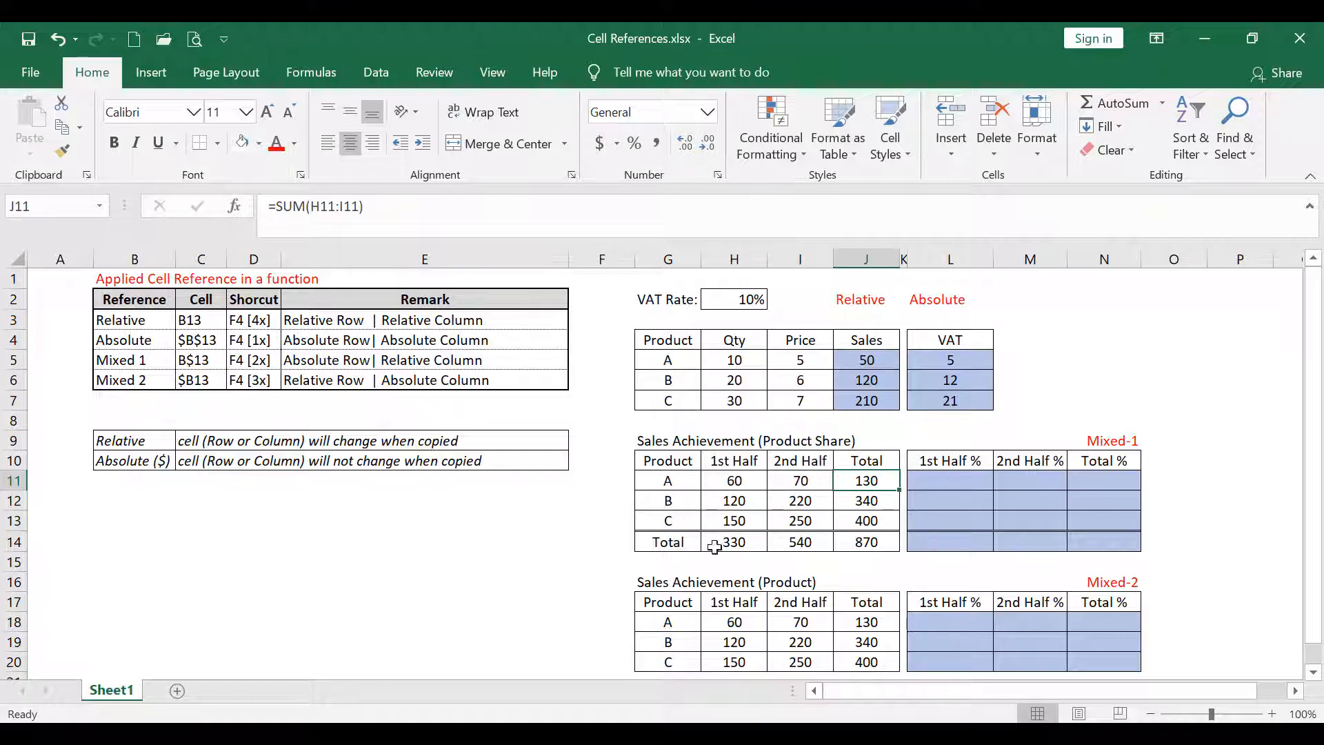
- Inspect the SUM formulas in the Product Share table's Total row, cells H14, I14 and J14
left_click(736, 463)
left_click(740, 550)
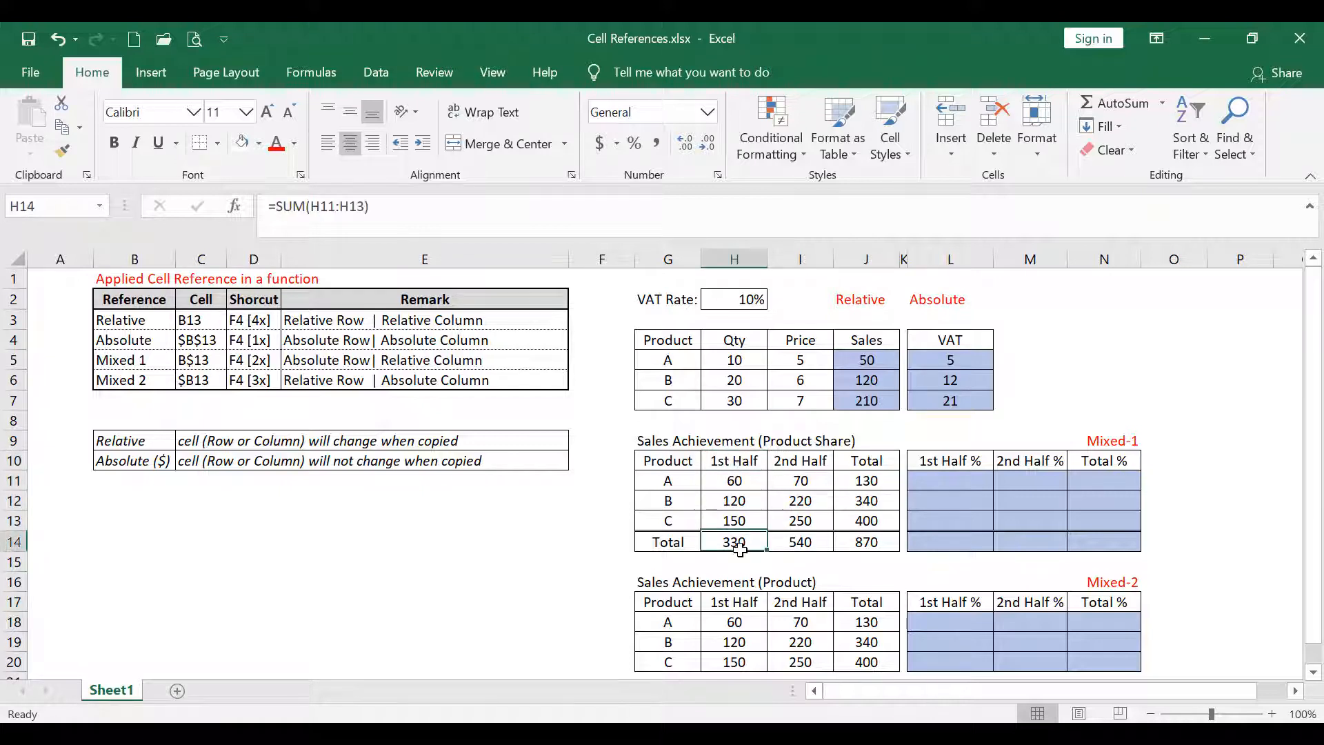
left_click(465, 236)
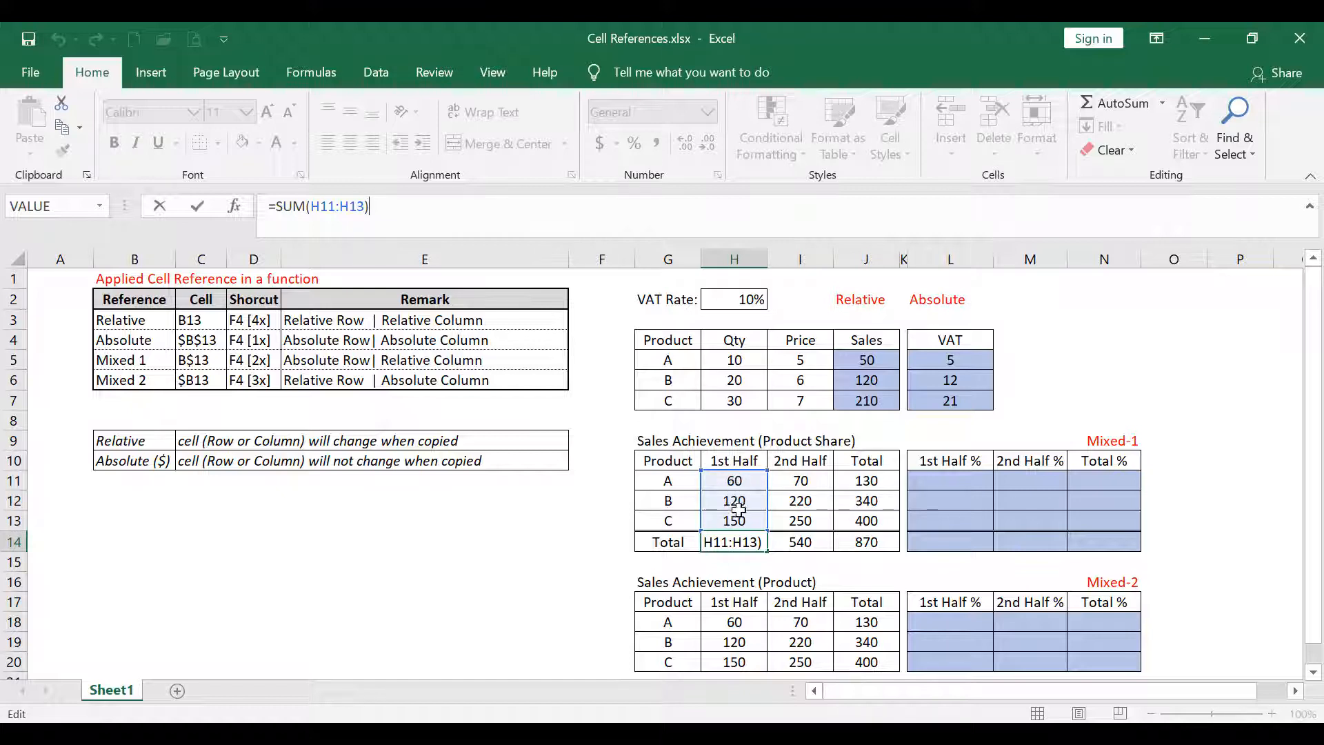
key("Escape")
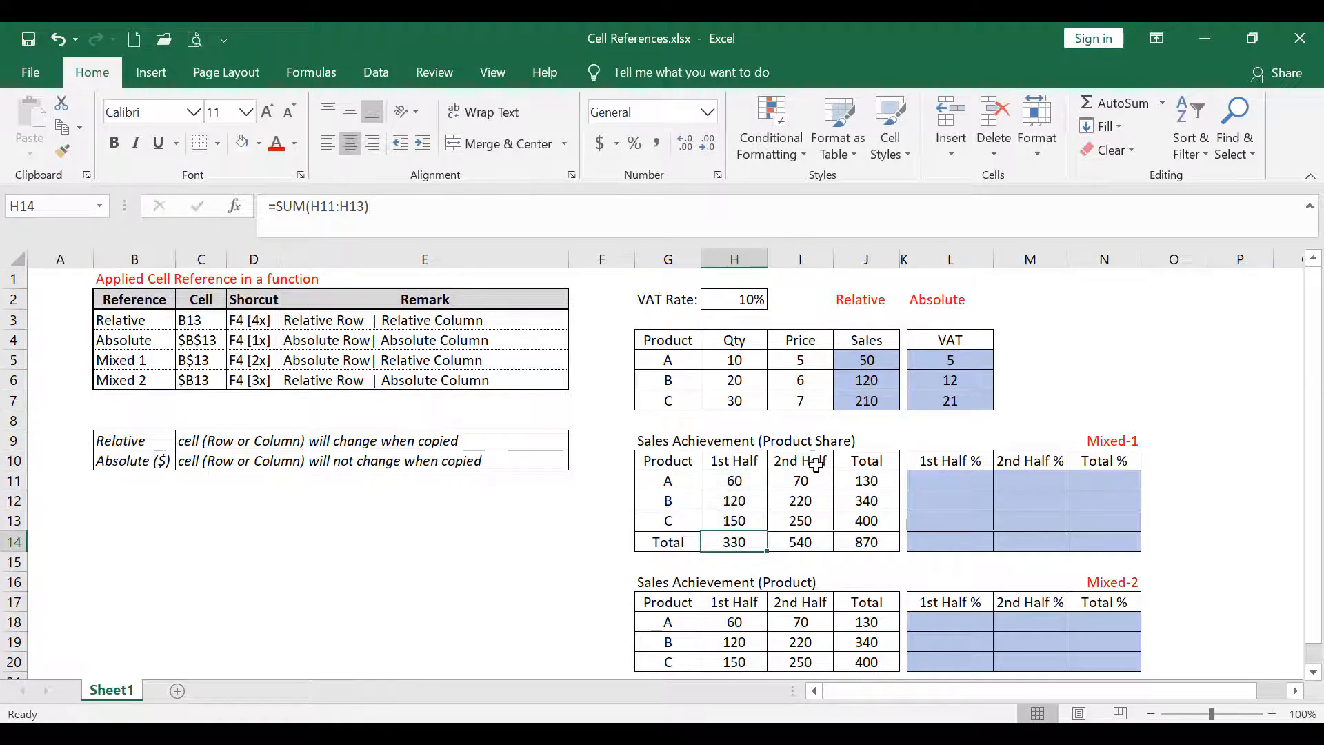
left_click(795, 544)
left_click(451, 217)
key("Tab")
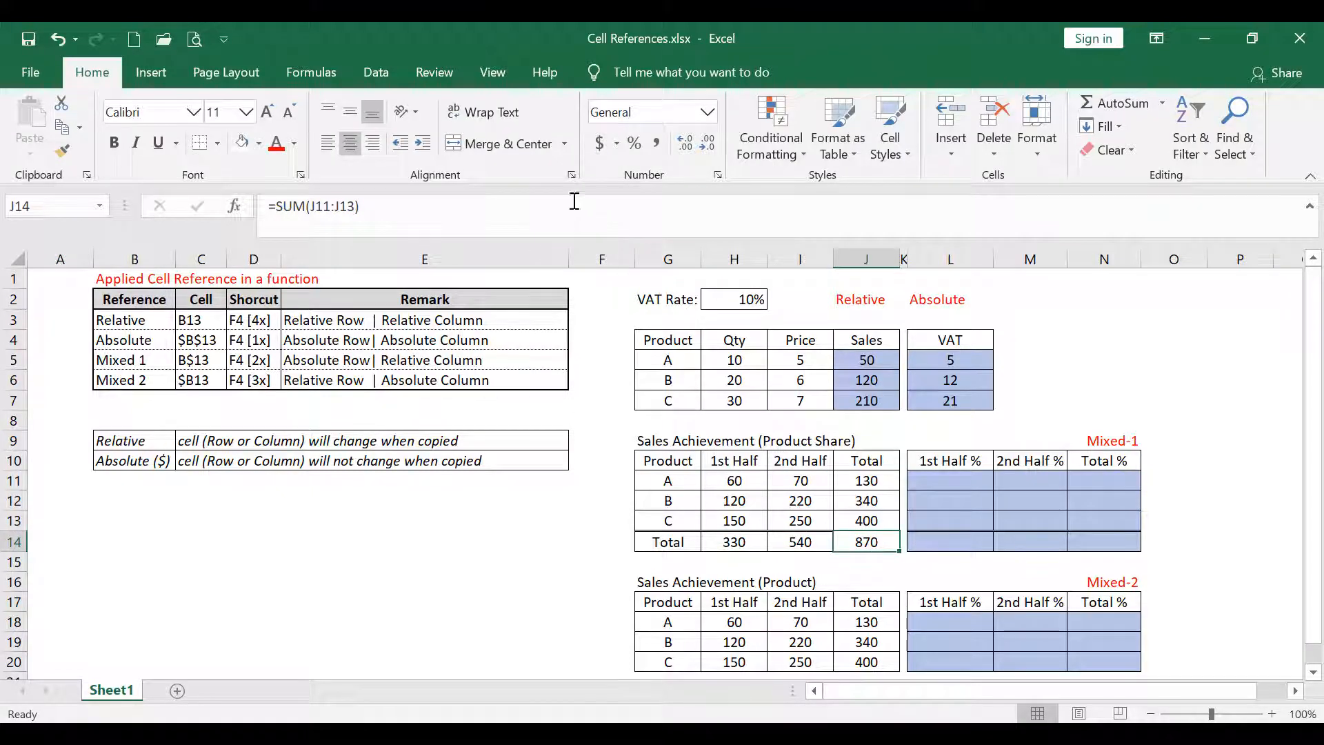
left_click(516, 209)
key("Escape")
- Enter the formula =H11/H14 in L11 to calculate product A's share of total first-half sales
left_click(945, 481)
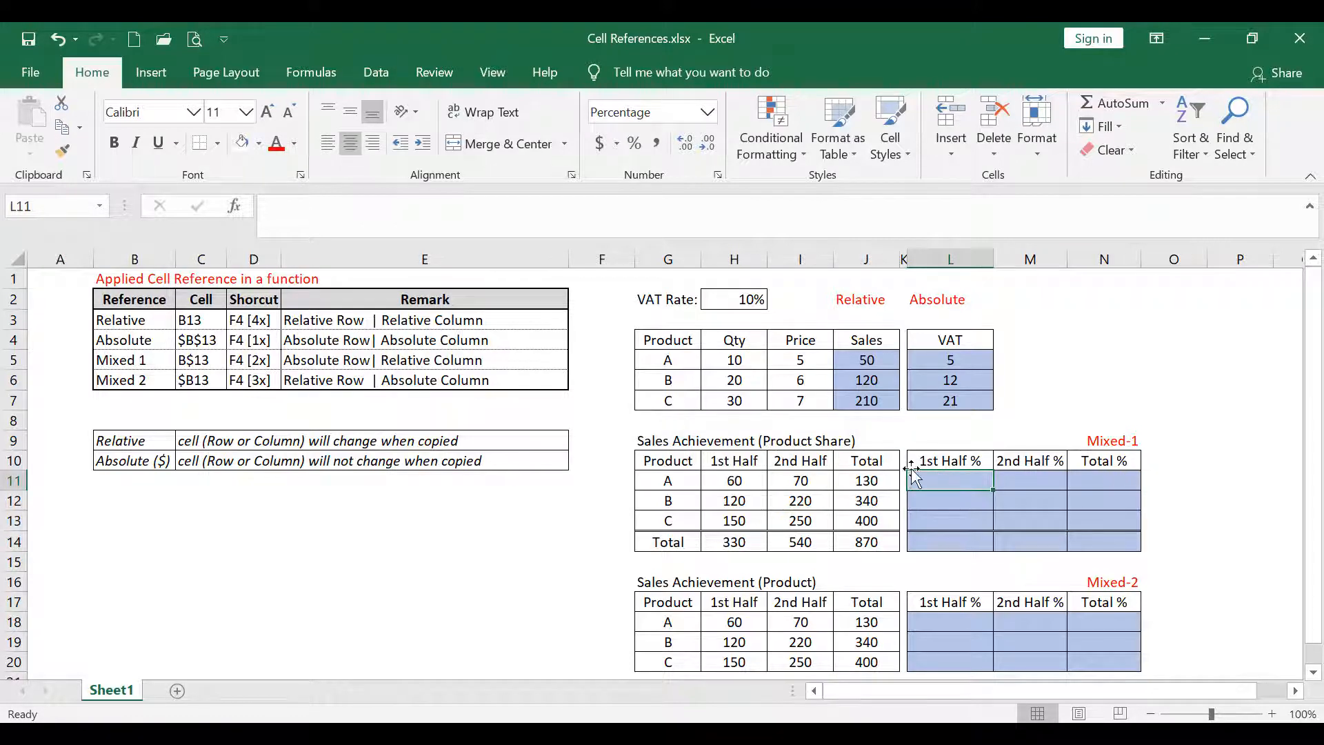
left_click(743, 476)
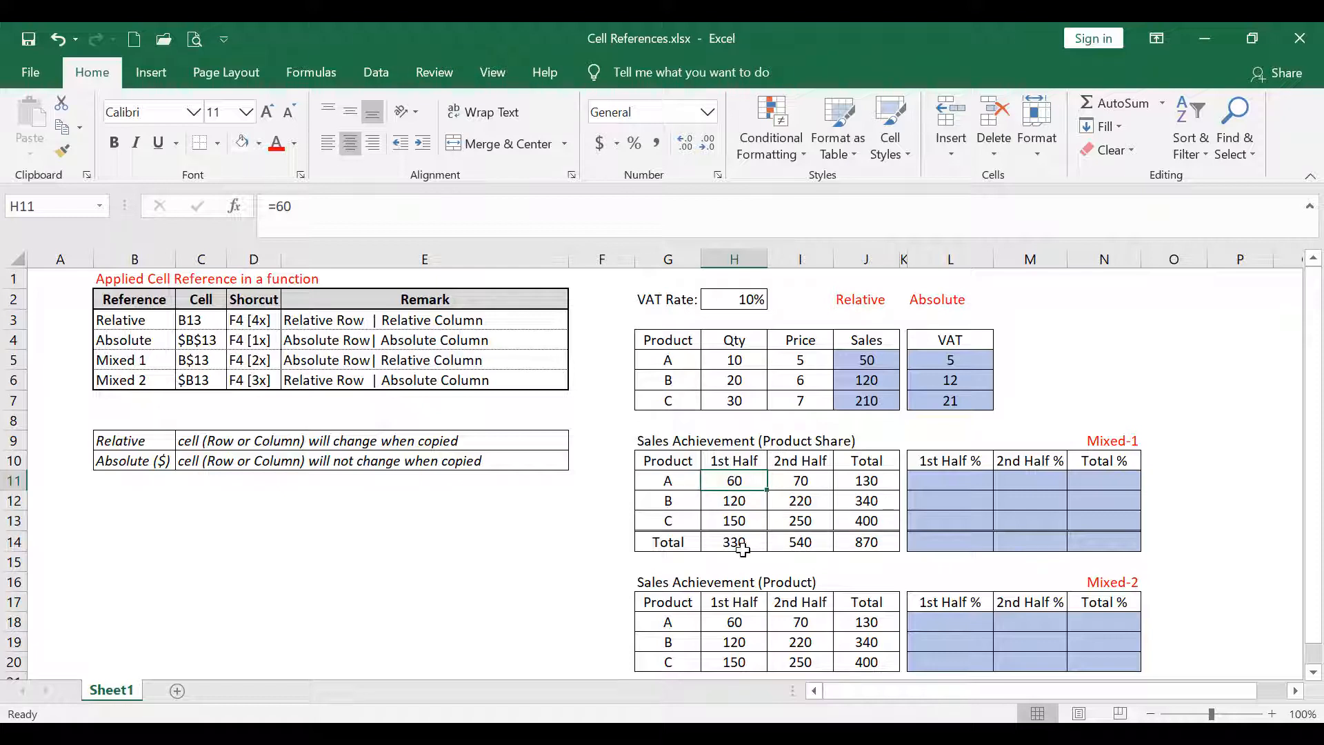
left_click(750, 502)
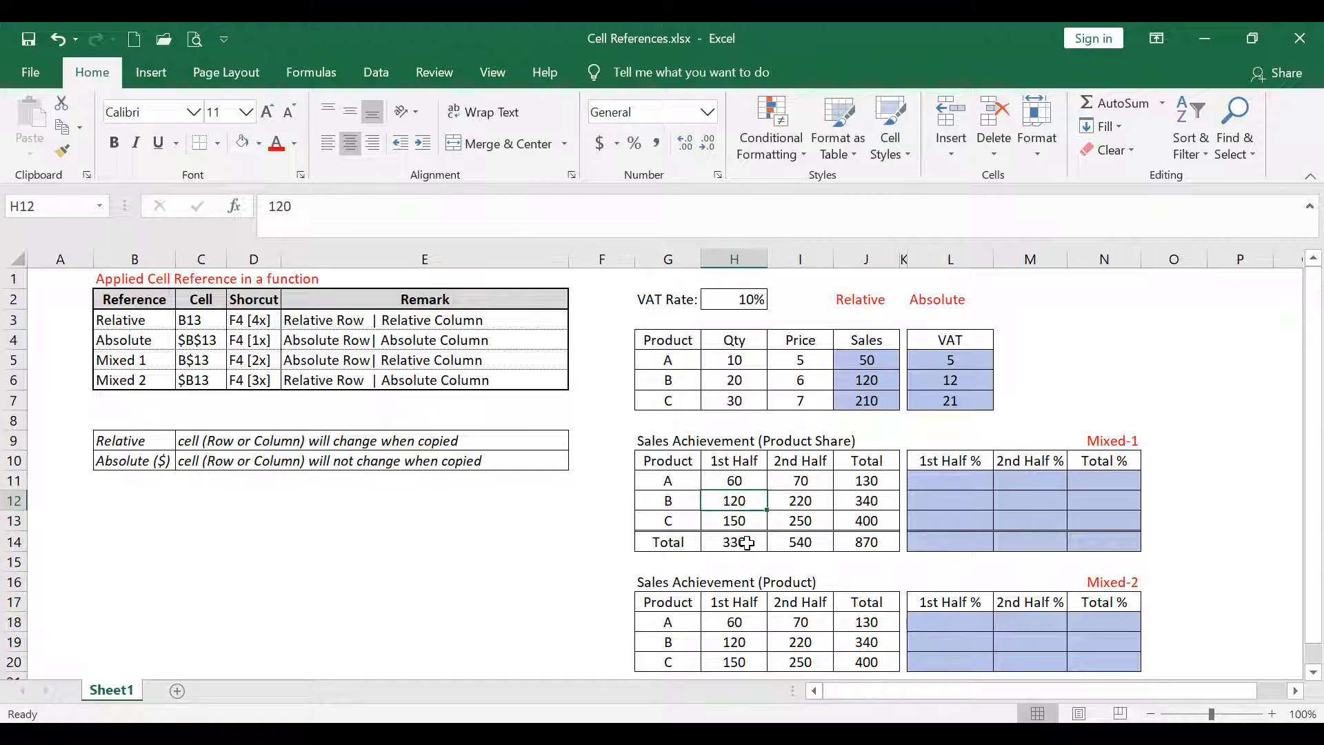
left_click(798, 480)
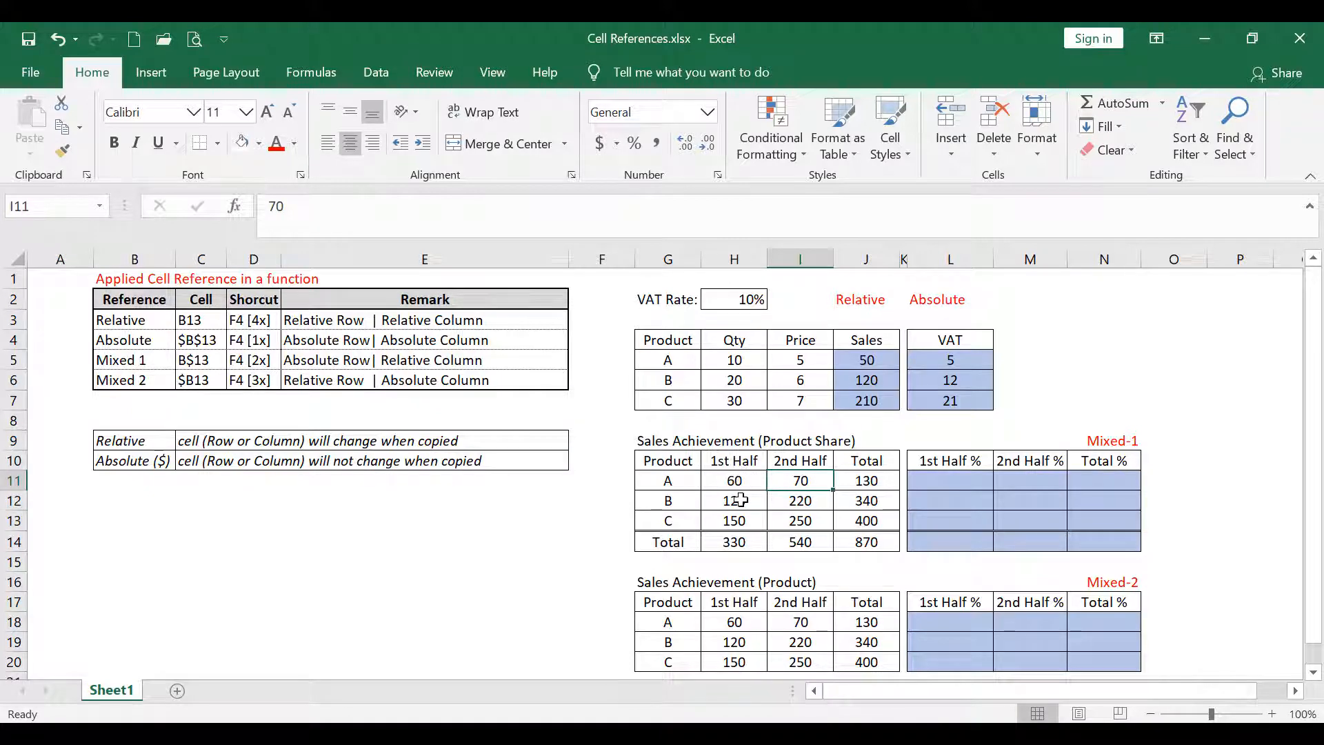
left_click(922, 476)
type("=")
key("Left")
key("Left")
key("Left")
key("Left")
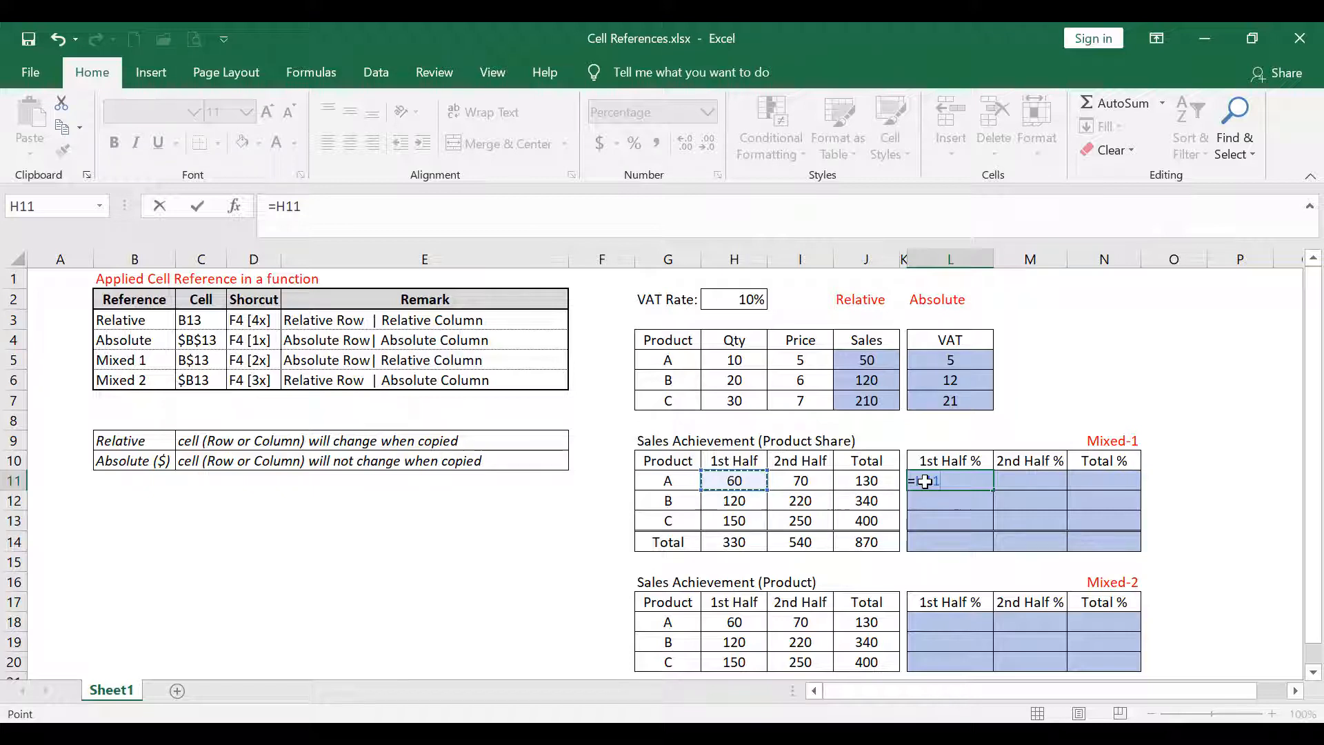
type("/")
left_click(734, 545)
key("Return")
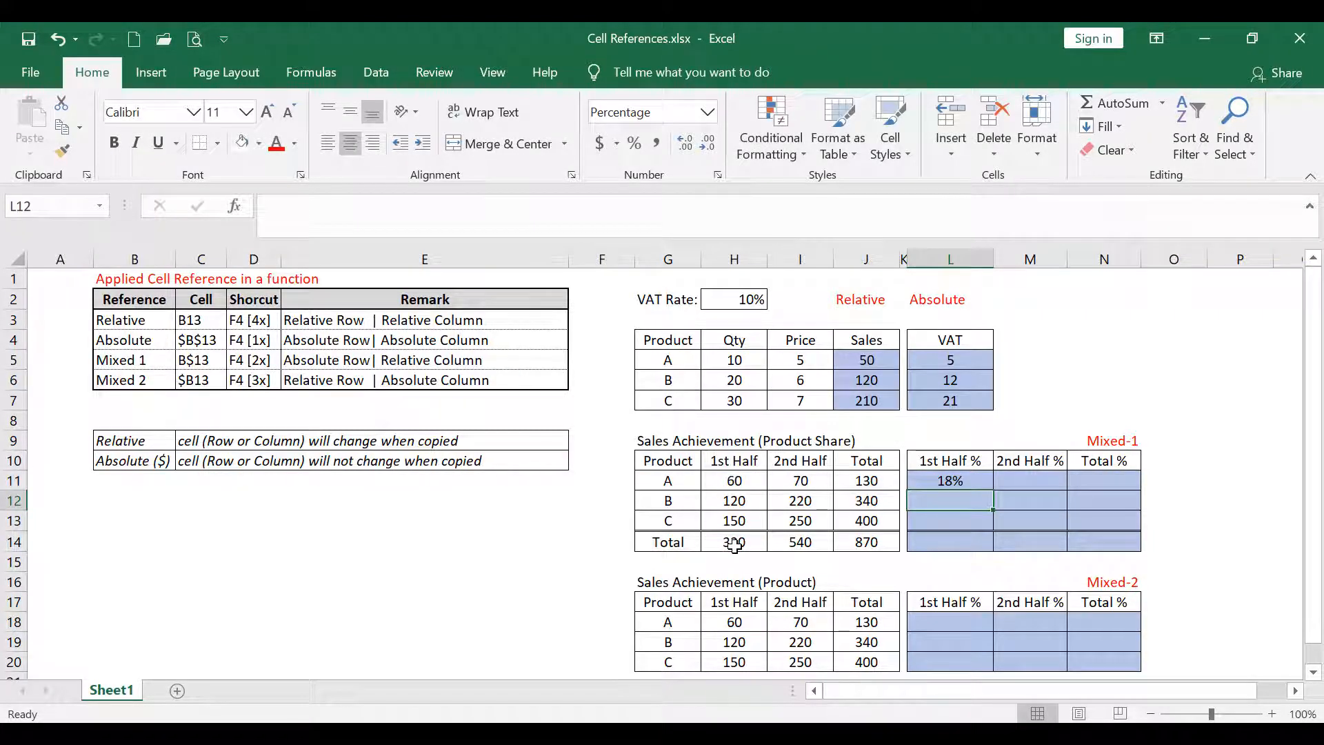
- Copy the 1st Half % formula from L11 down to L12 and inspect the cells referenced for product B
left_click(958, 480)
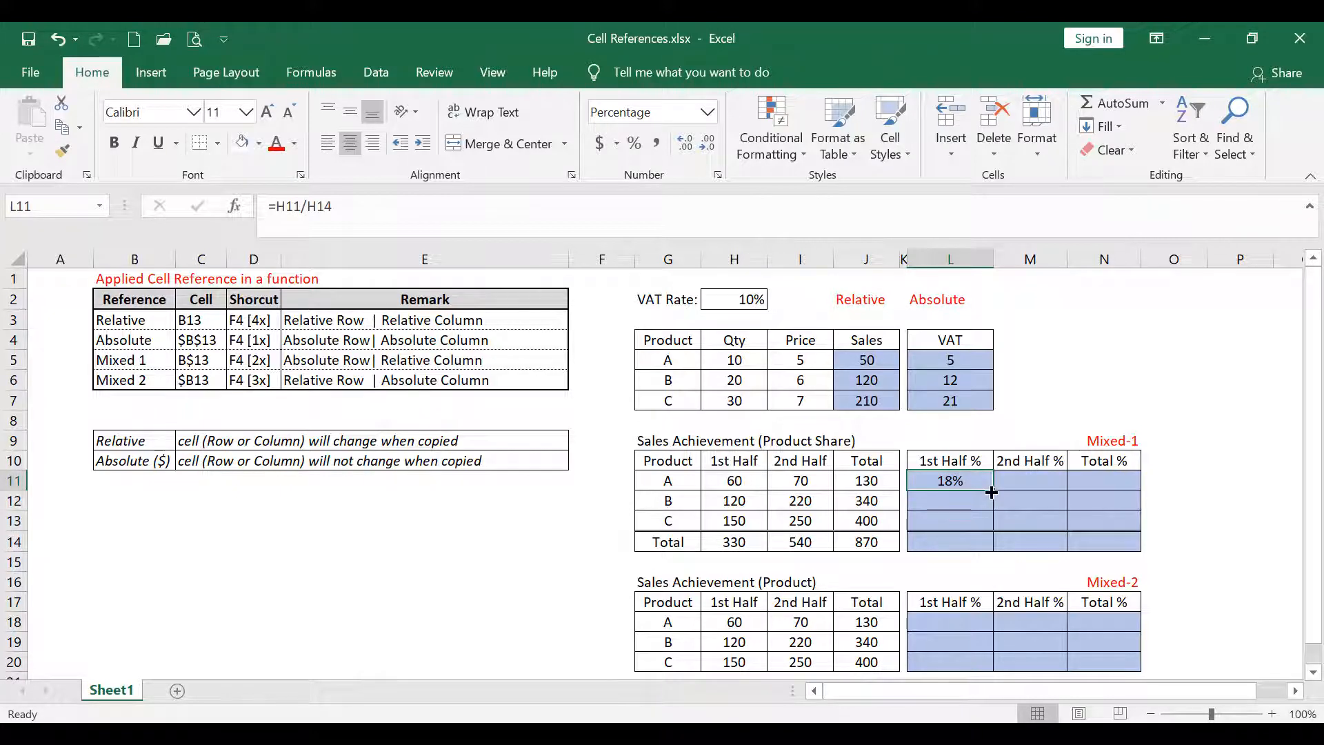
left_click_drag(993, 491, 987, 511)
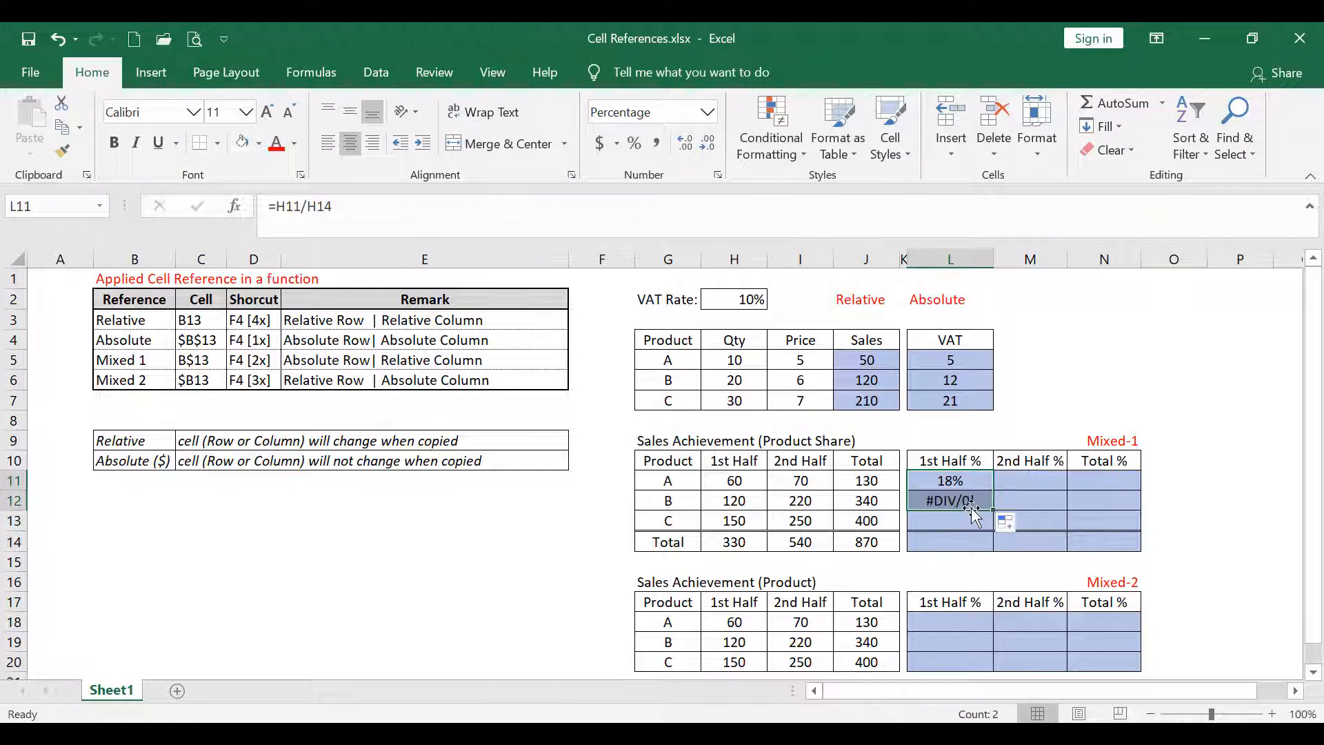
left_click(376, 202)
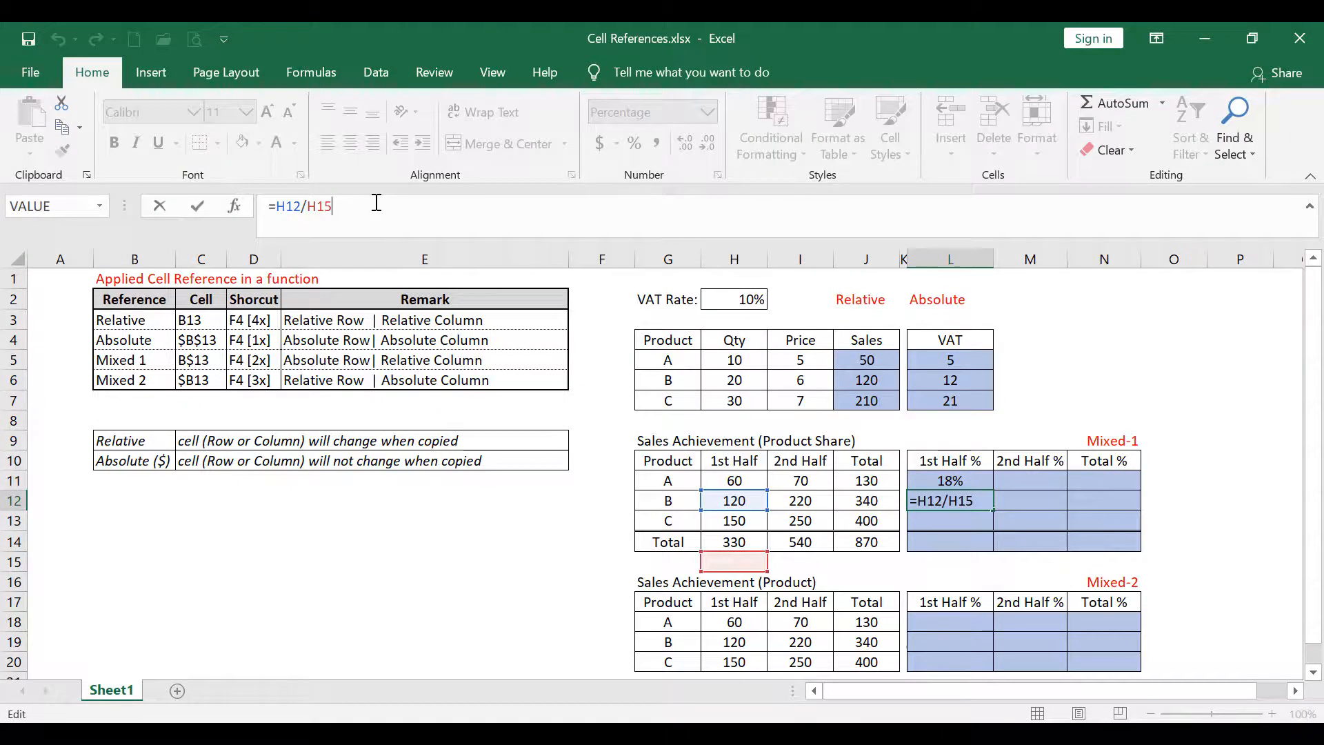
key("Escape")
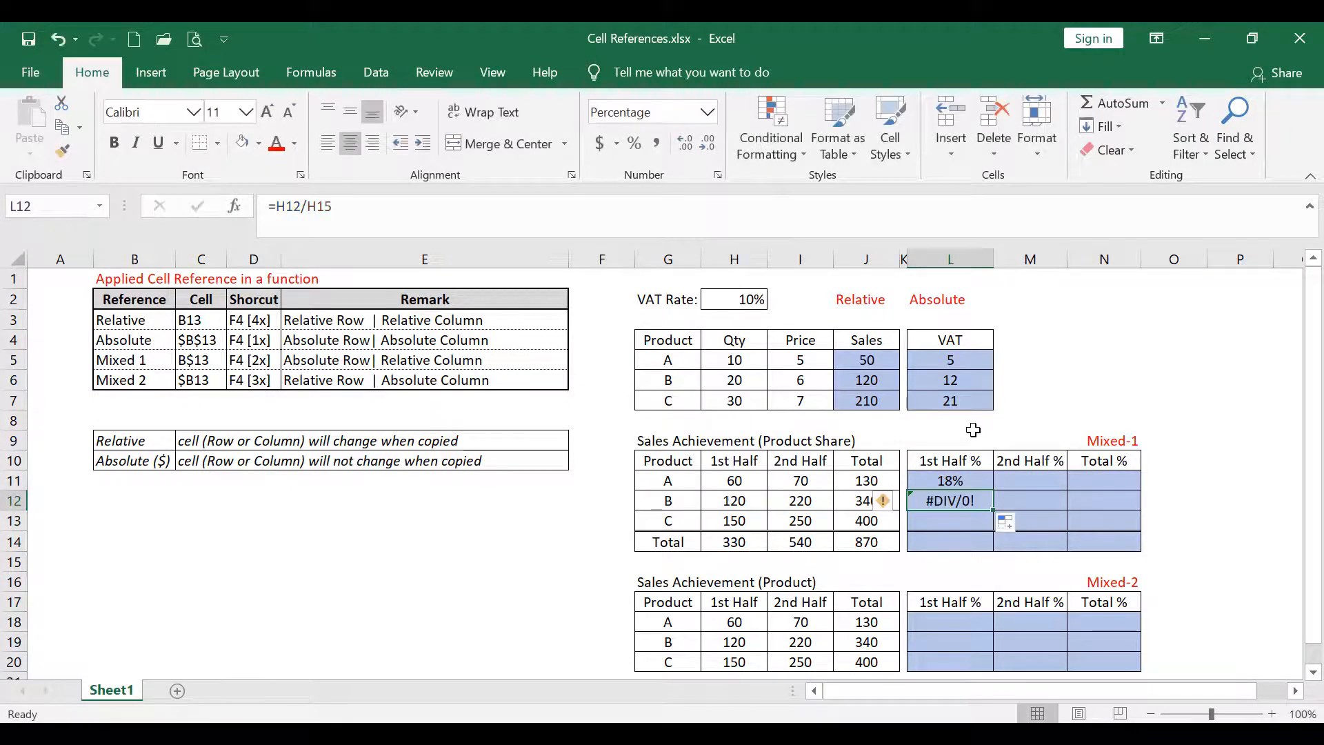
left_click(332, 203)
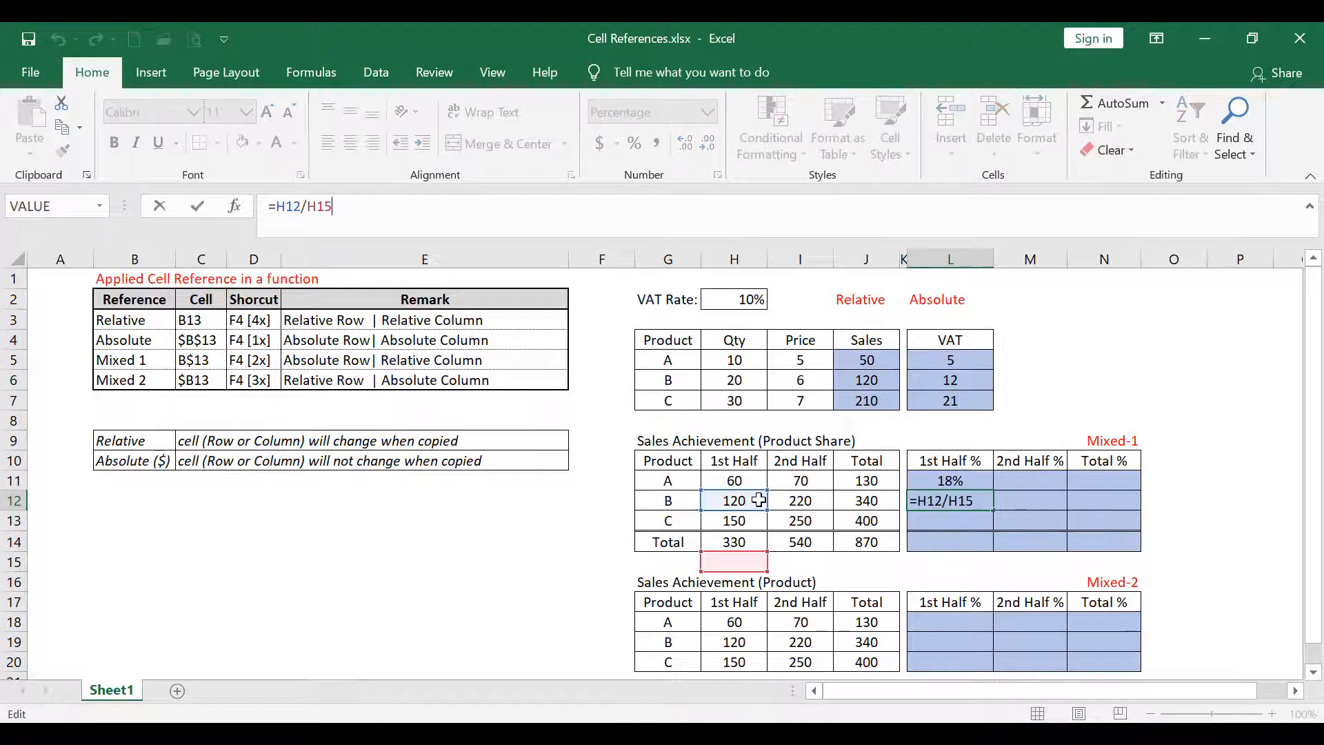
key("Escape")
- Examine the totals H14:J14 in row 14 as the fixed divisor row for the products' first-half sales
left_click_drag(732, 541, 868, 544)
left_click(715, 543)
left_click_drag(715, 542, 863, 542)
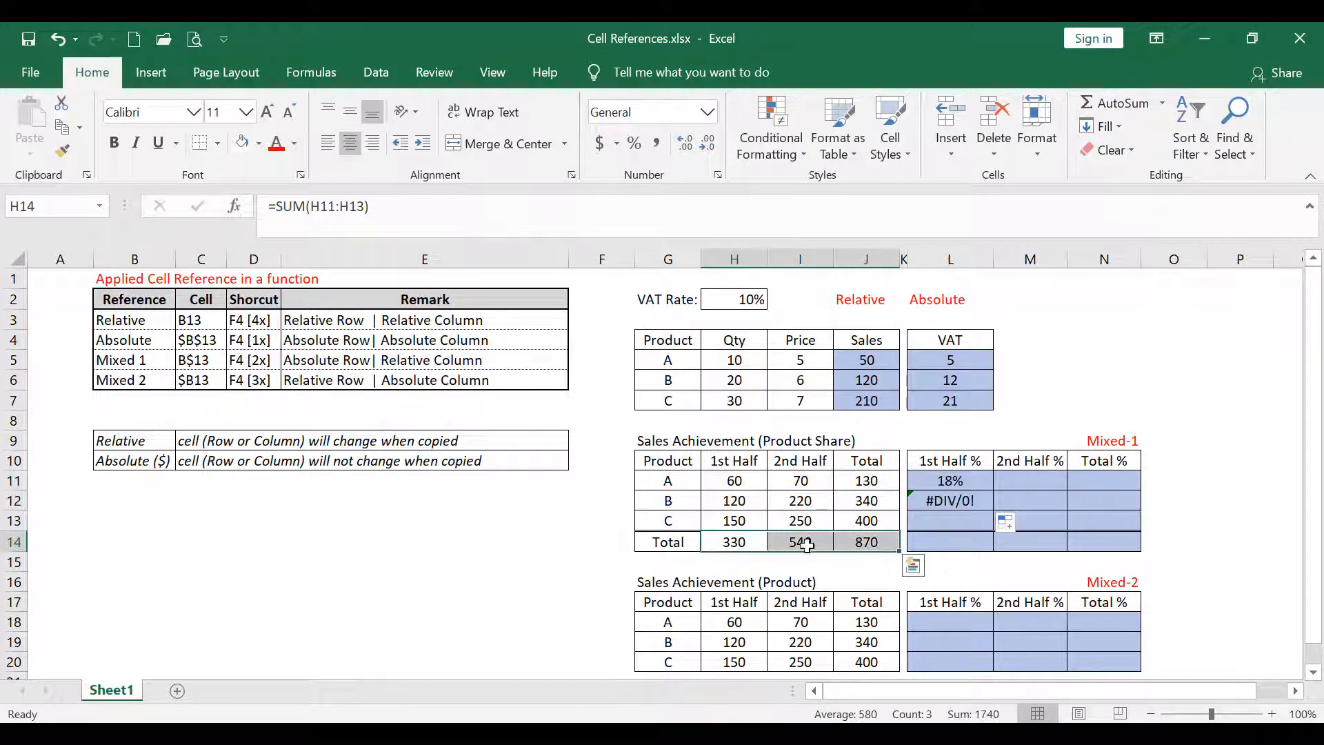
left_click(735, 543)
left_click_drag(748, 540, 853, 546)
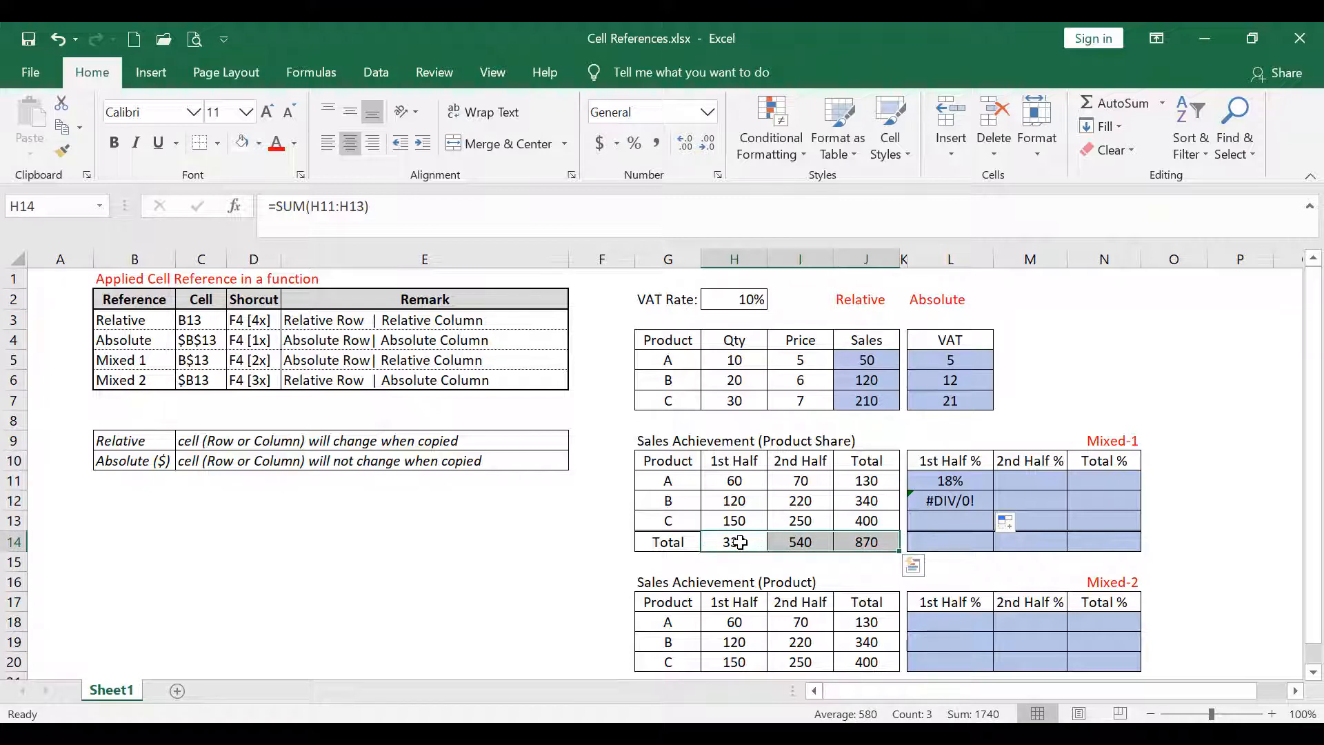
left_click(734, 501)
left_click(732, 541)
left_click(745, 522)
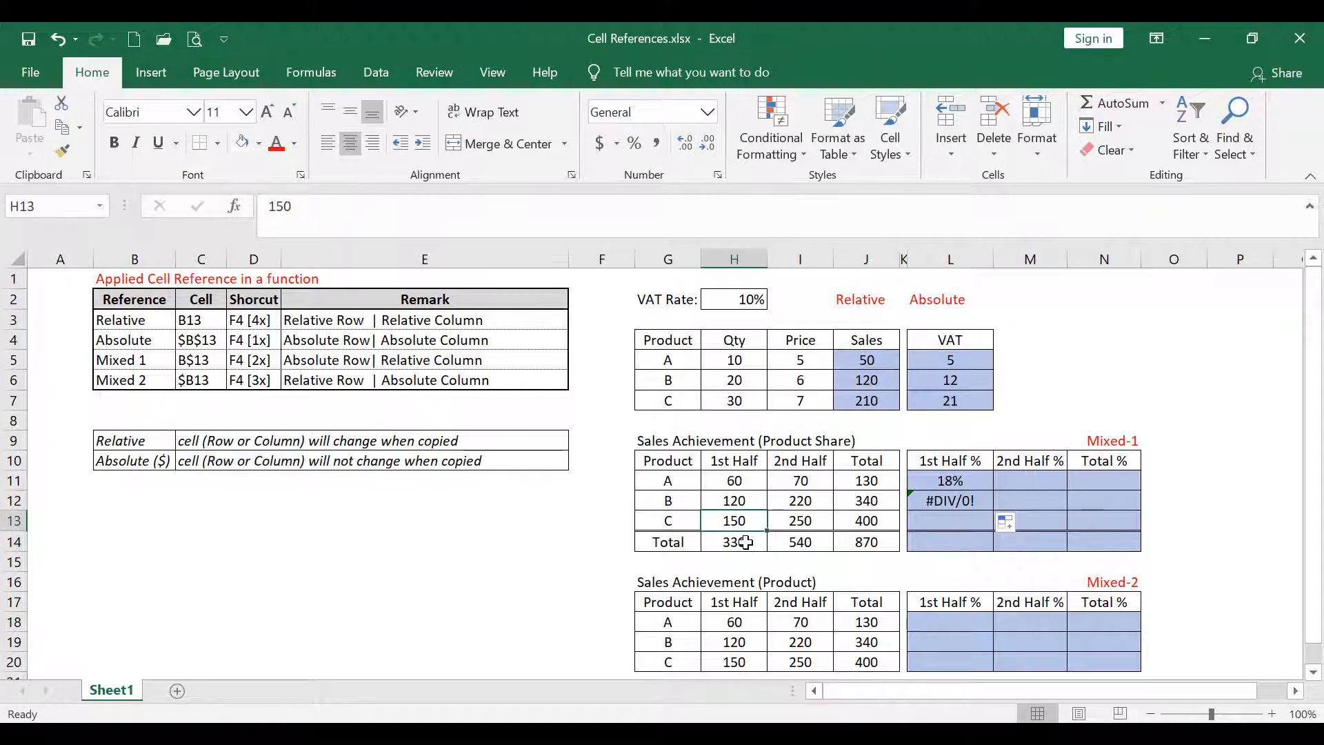
left_click(743, 542)
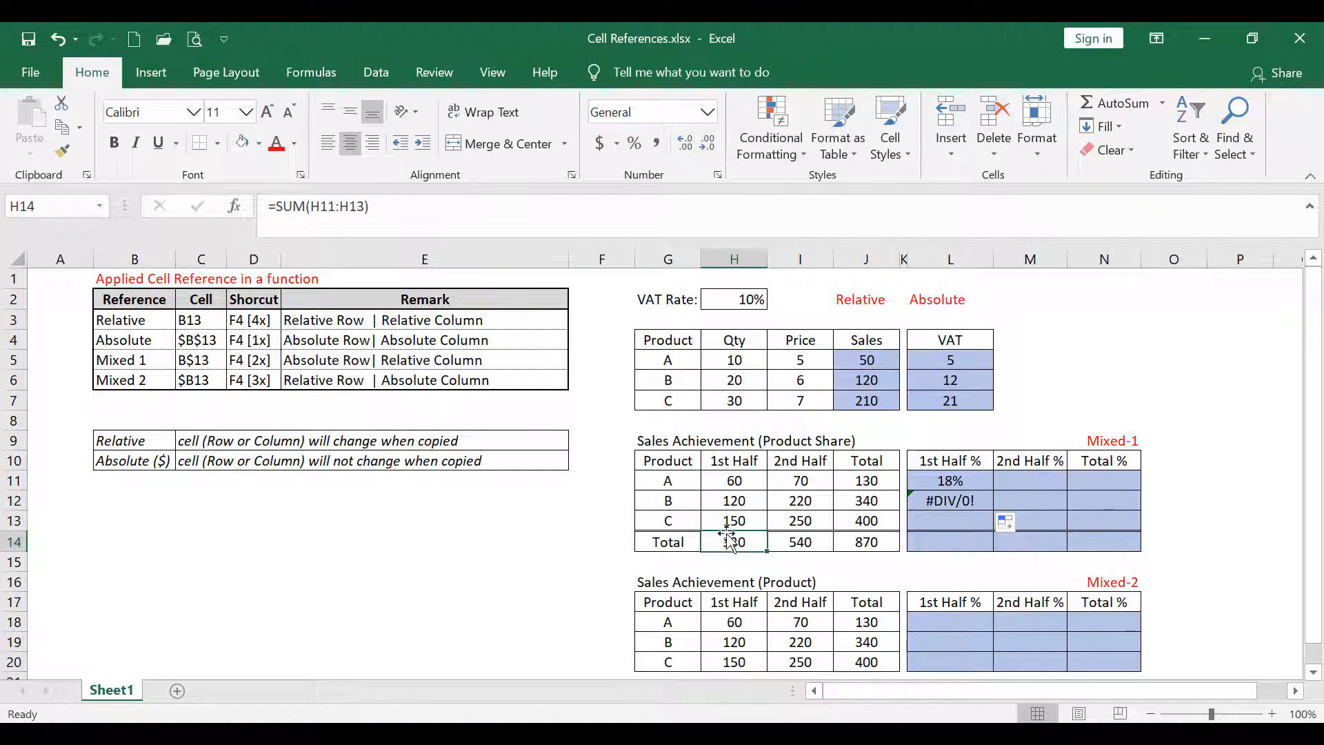
left_click(14, 541)
- Make the divisor's row absolute in the 1st Half % formula in L11, changing it to =H11/H$14
left_click(955, 477)
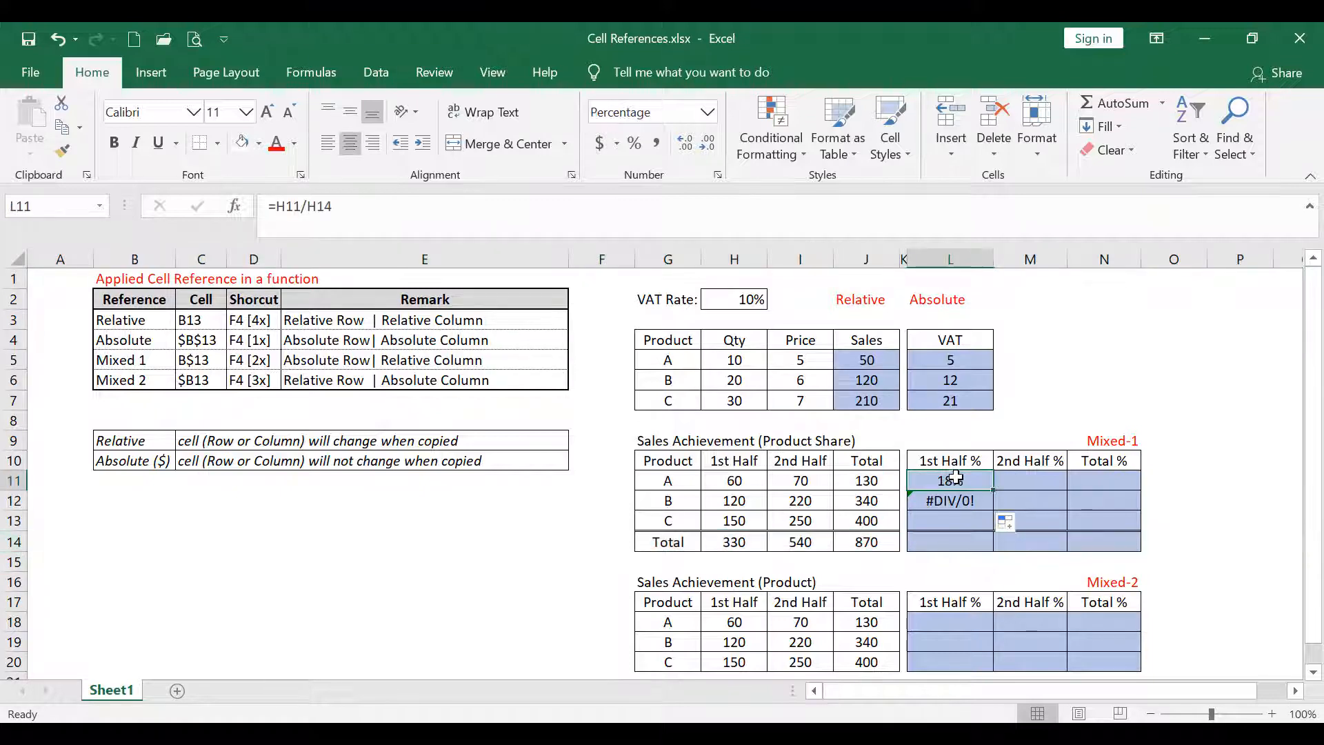
left_click(308, 206)
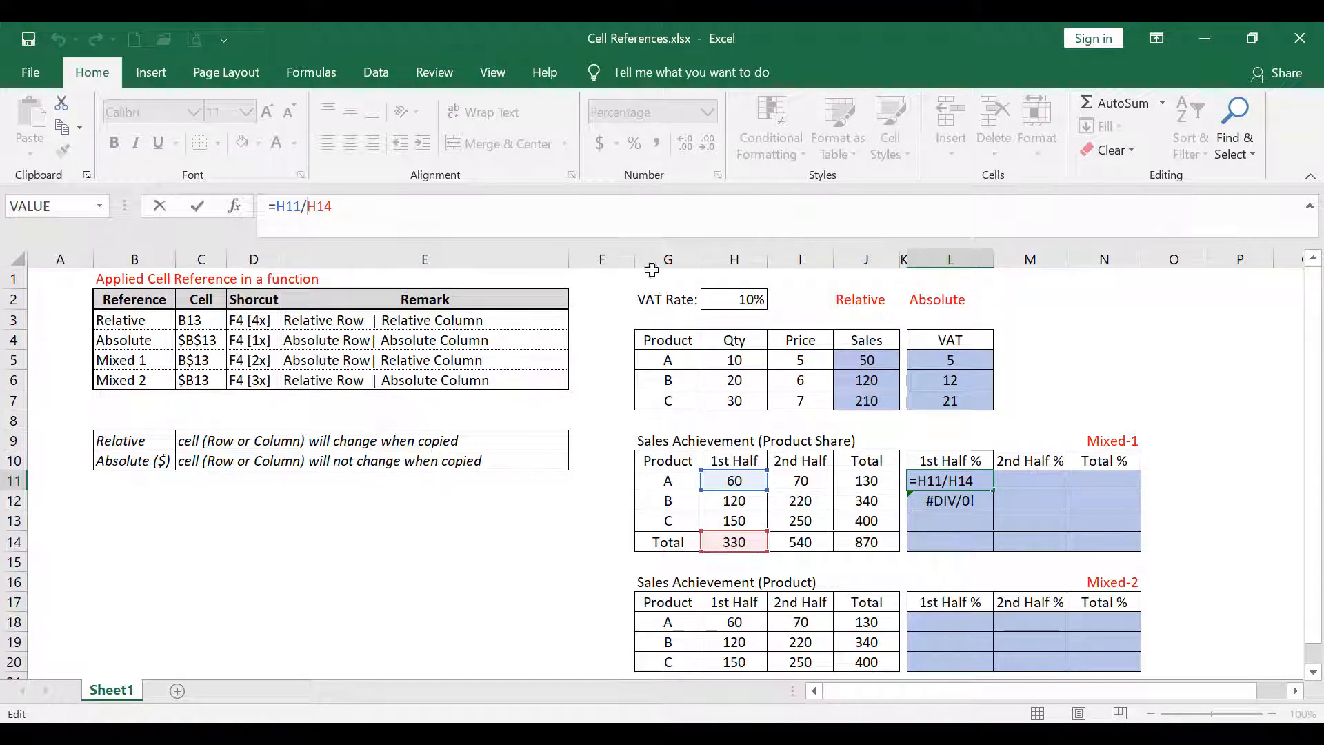
left_click_drag(308, 206, 334, 206)
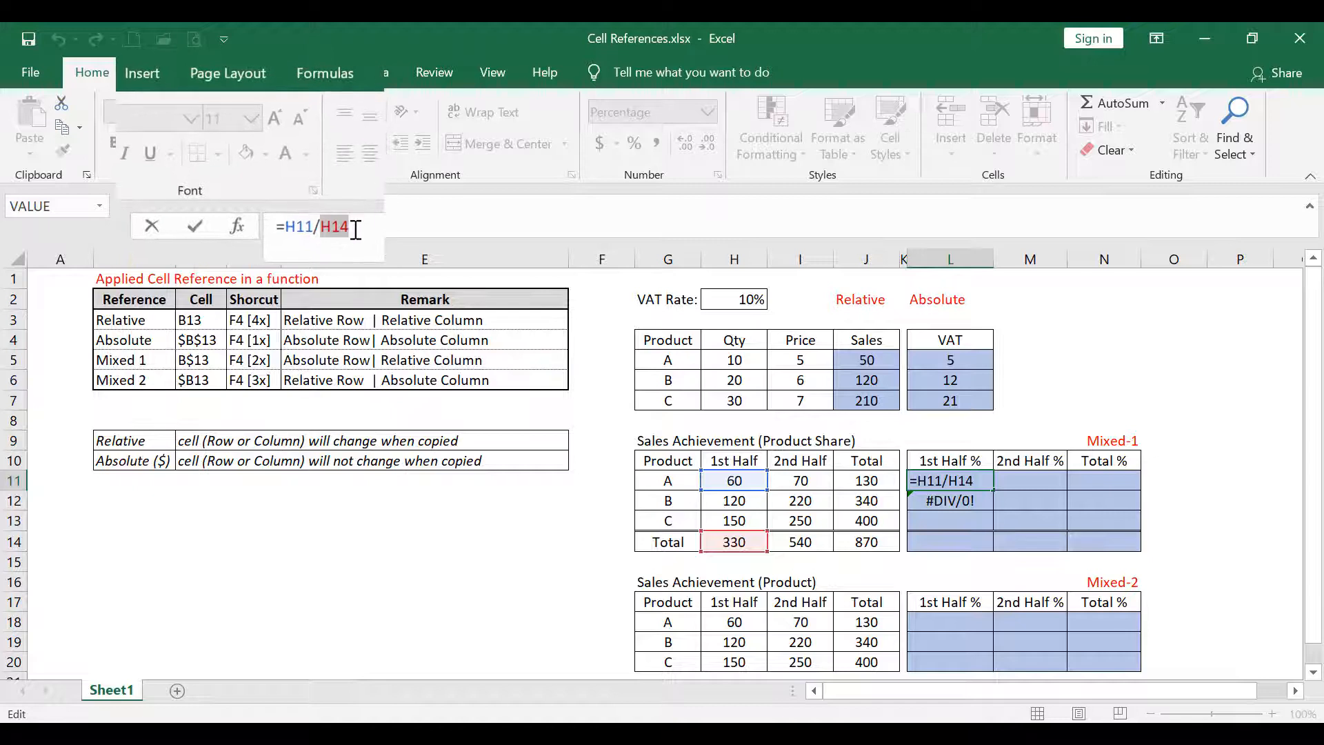
left_click_drag(398, 341, 416, 341)
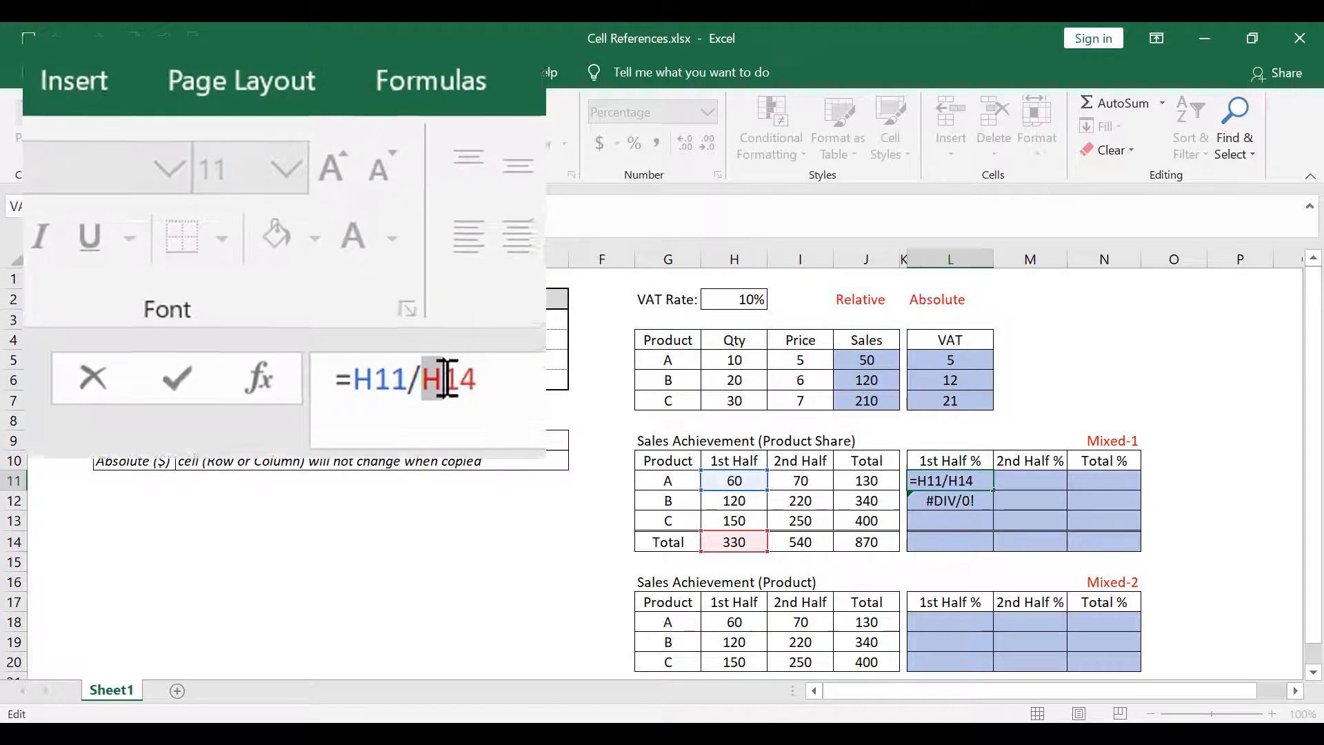
left_click_drag(491, 436, 530, 437)
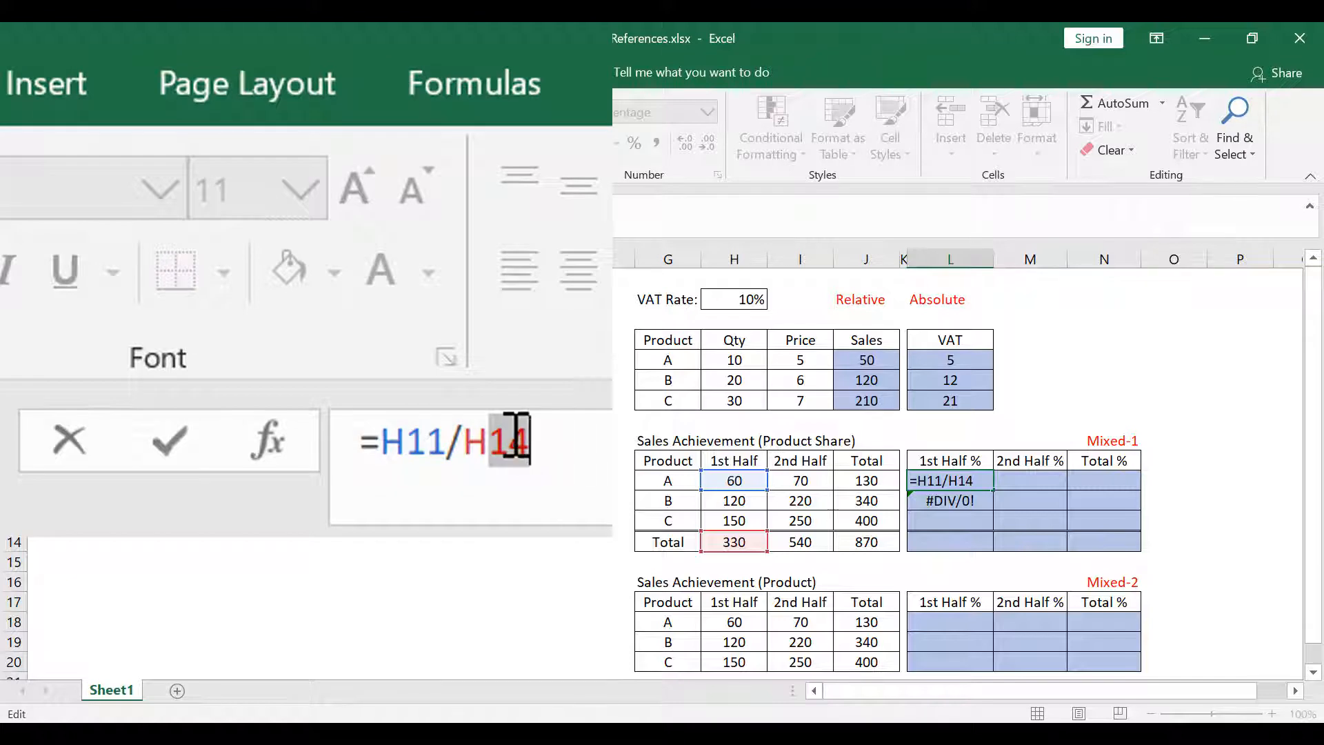
left_click(497, 433)
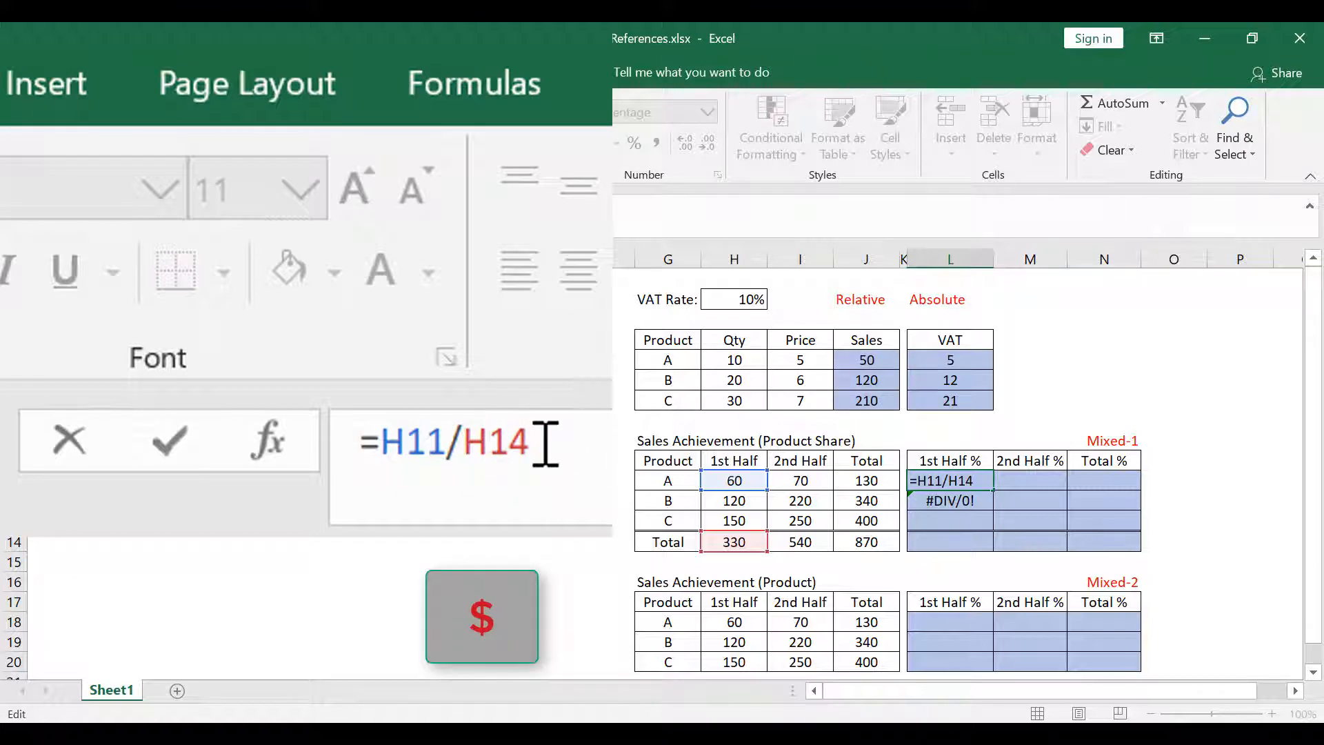
left_click_drag(489, 441, 538, 448)
left_click(517, 444)
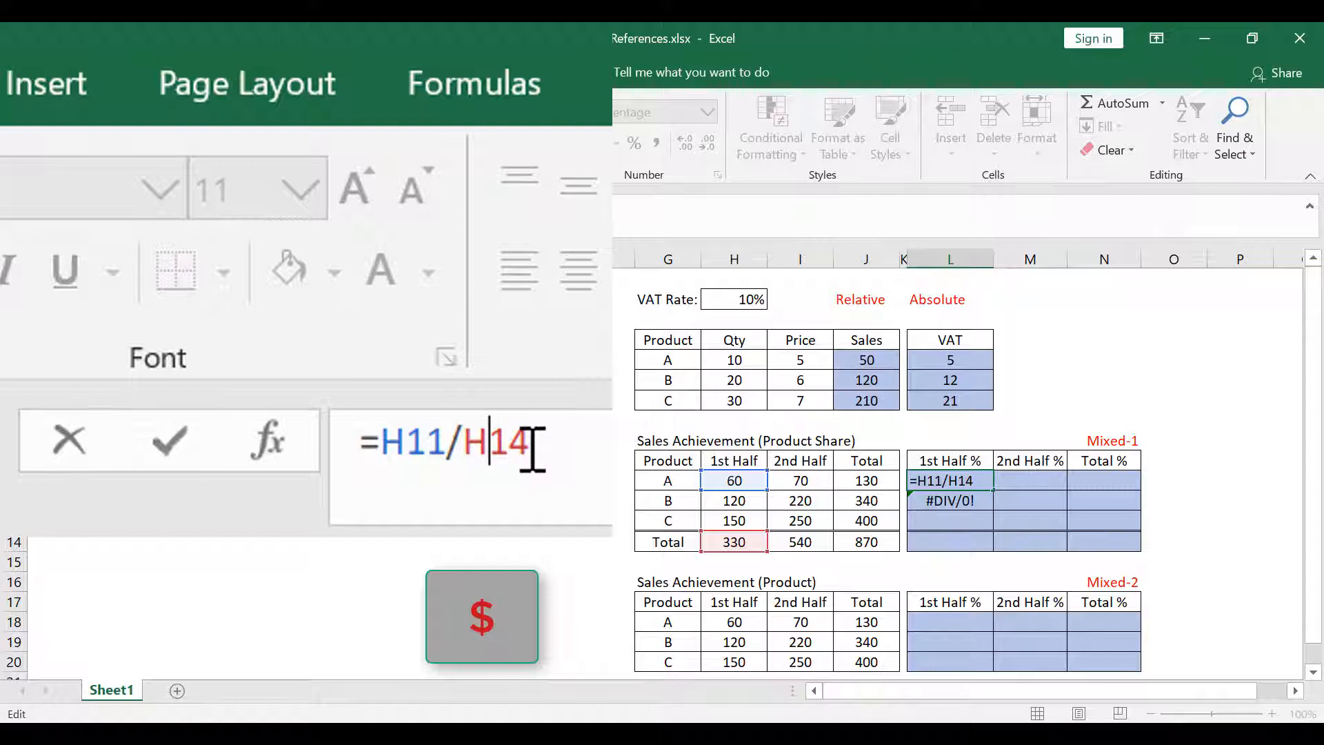
type("$")
key("BackSpace")
key("F4")
key("F4")
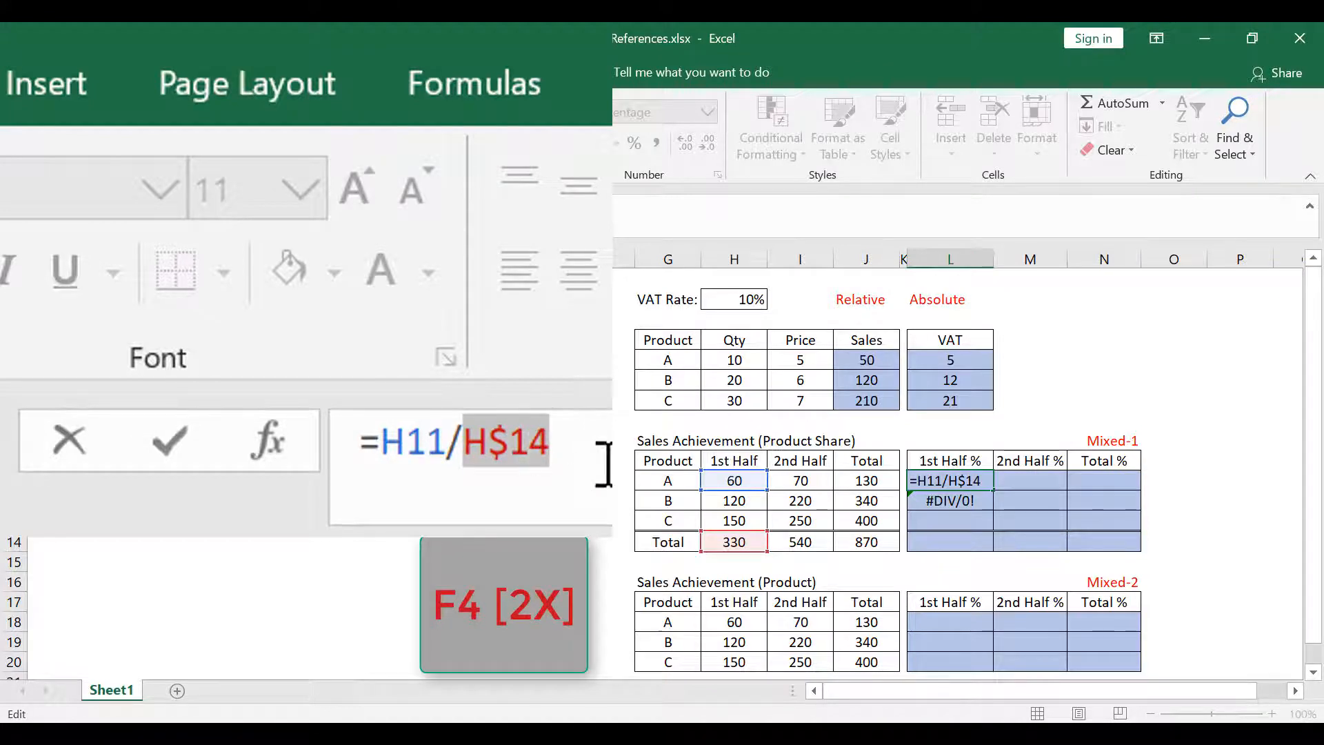
key("Return")
- Copy the mixed-reference formula from L11 down to L12 and inspect the cells it references for product B
left_click(991, 489)
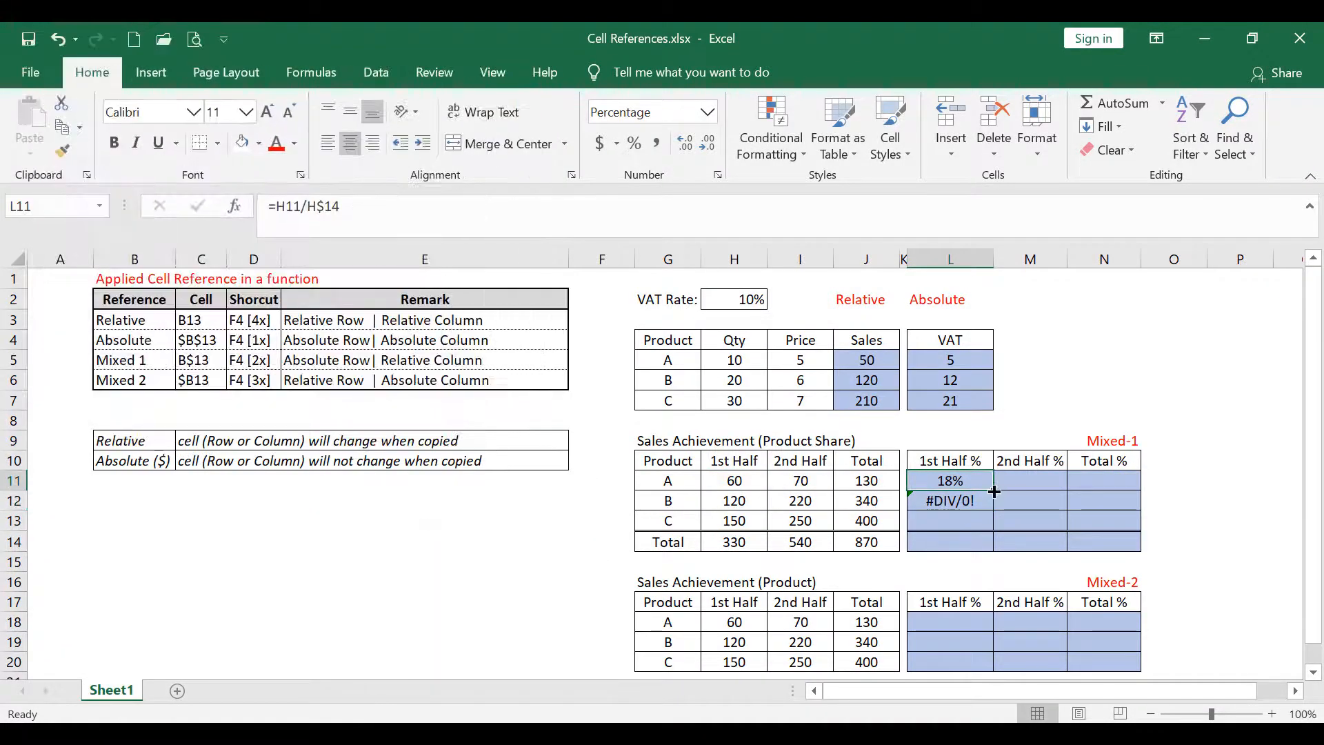
left_click_drag(994, 491, 992, 509)
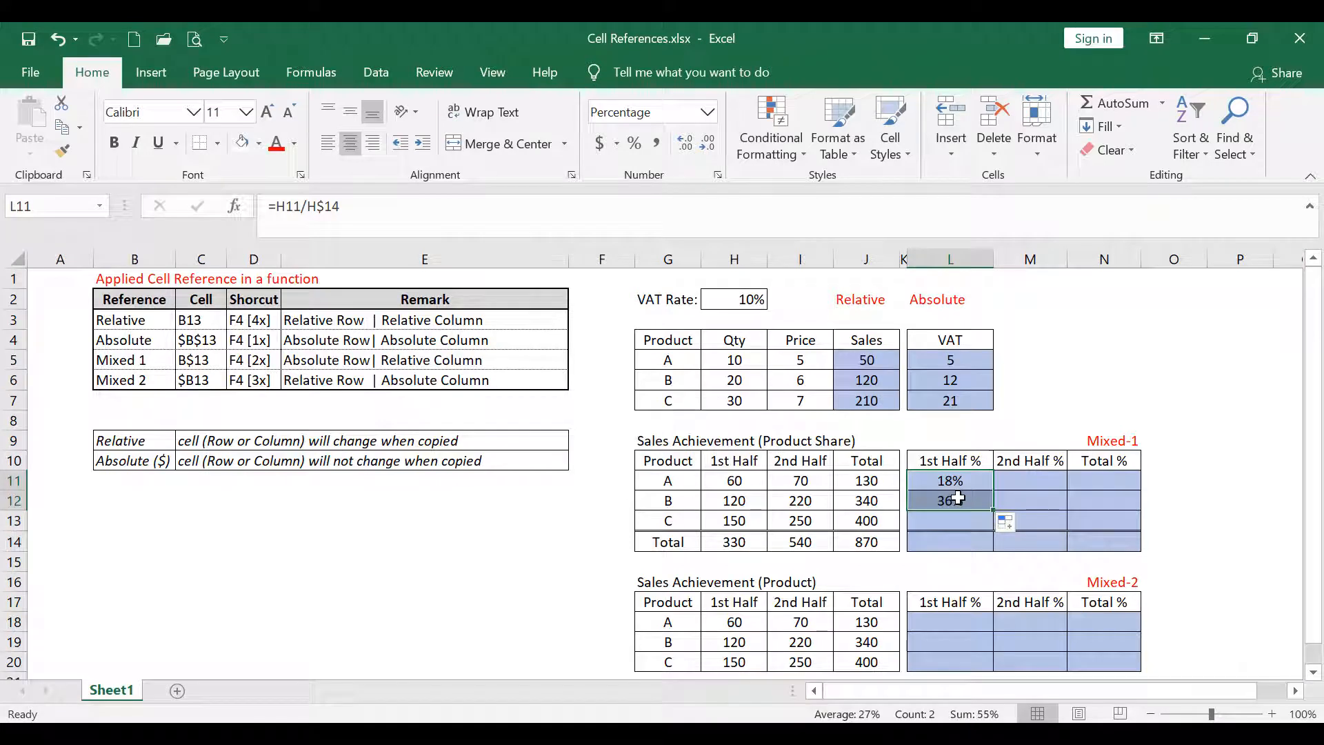
left_click(958, 500)
left_click(362, 206)
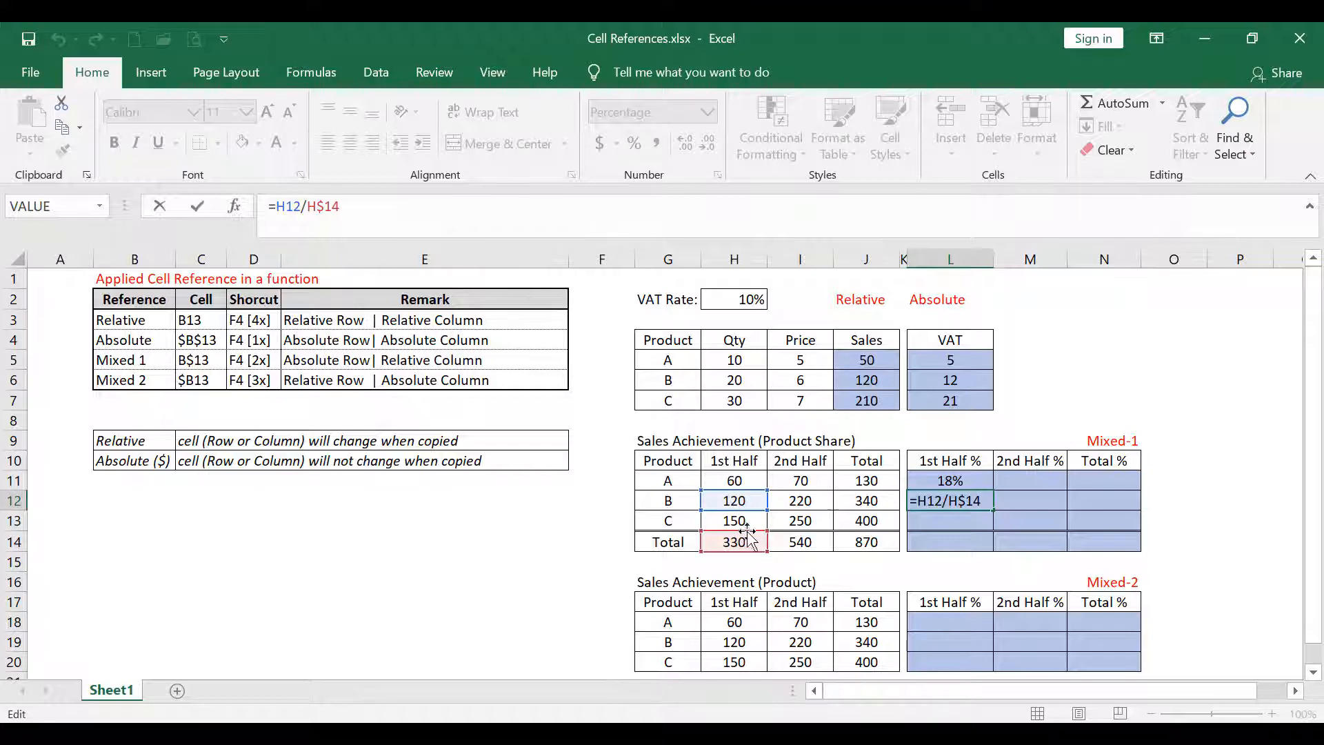
key("Escape")
- Copy the L11 formula across to M11 and inspect the cells it references for product A's second half
left_click(953, 481)
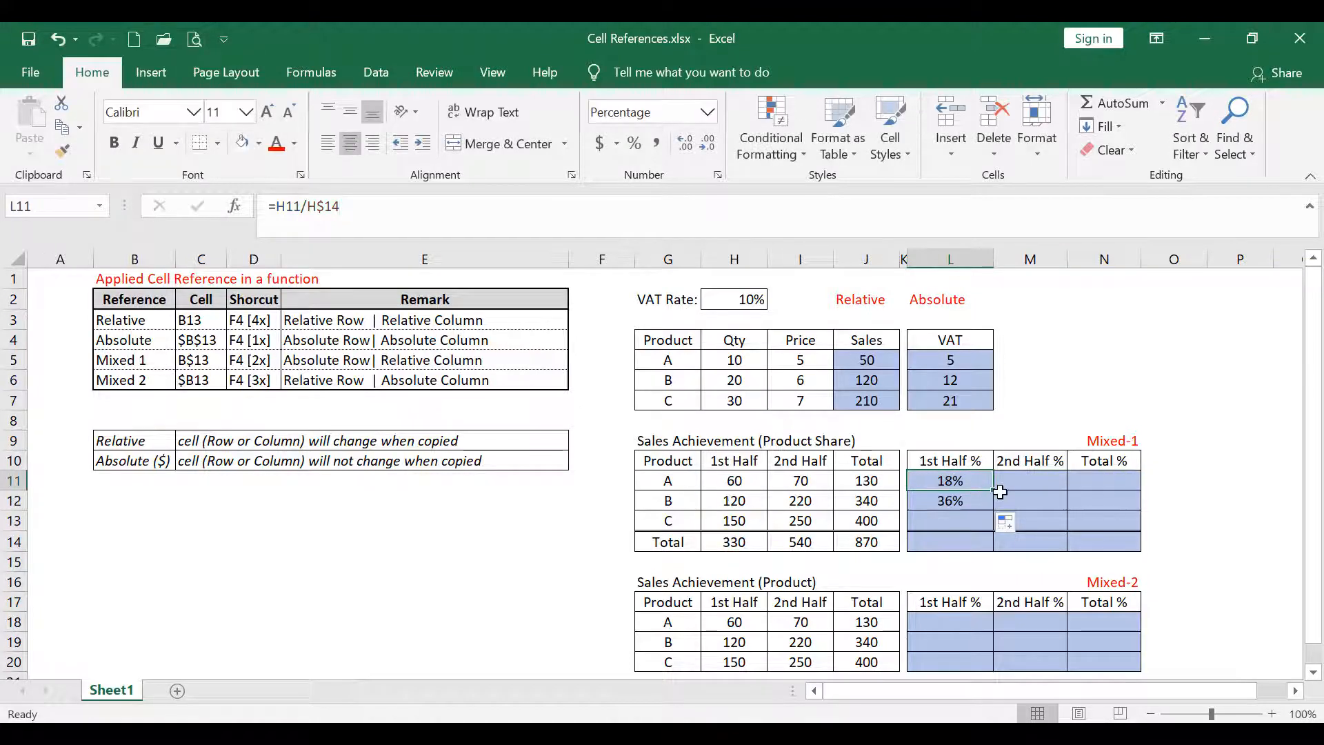
left_click_drag(995, 492, 995, 492)
left_click_drag(996, 492, 1063, 500)
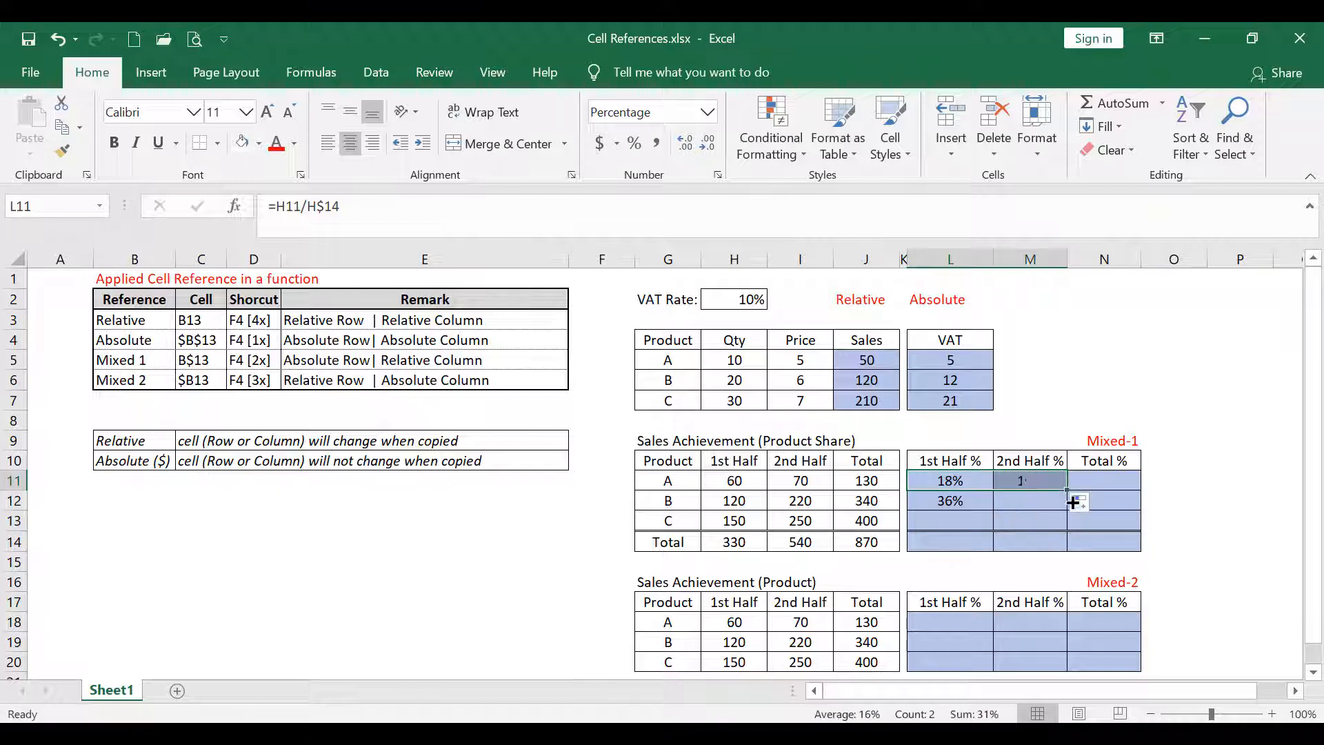
left_click(1022, 487)
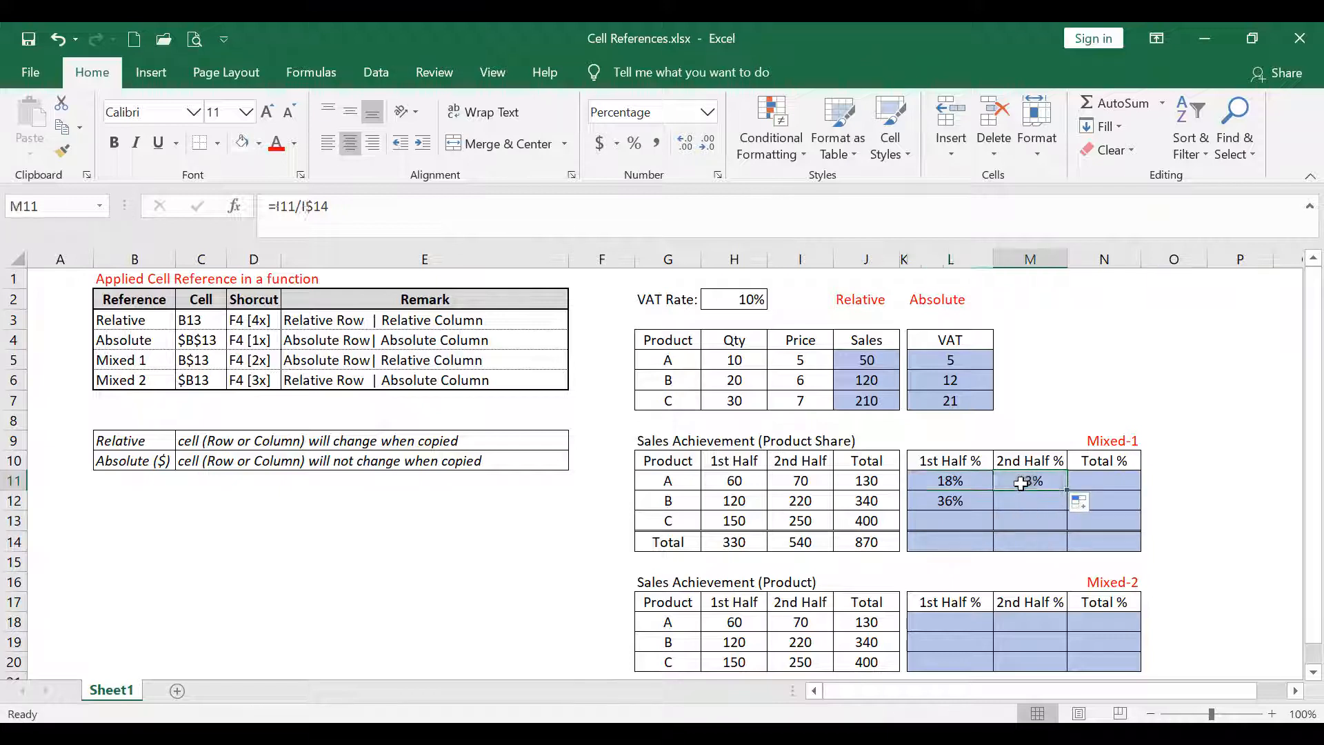
left_click(442, 208)
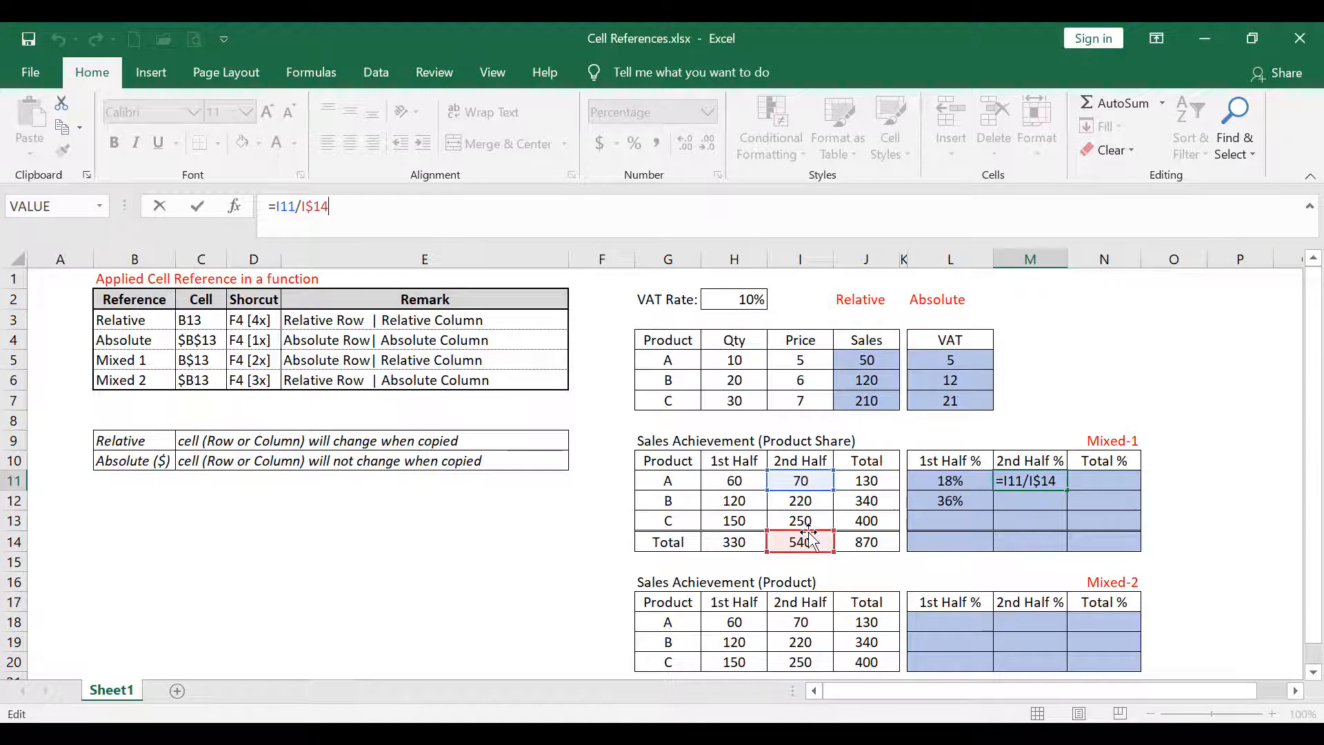
key("ctrl+Return")
- Fill the L11 formula down to L14 without formatting, and extend it across to column N
left_click(982, 487)
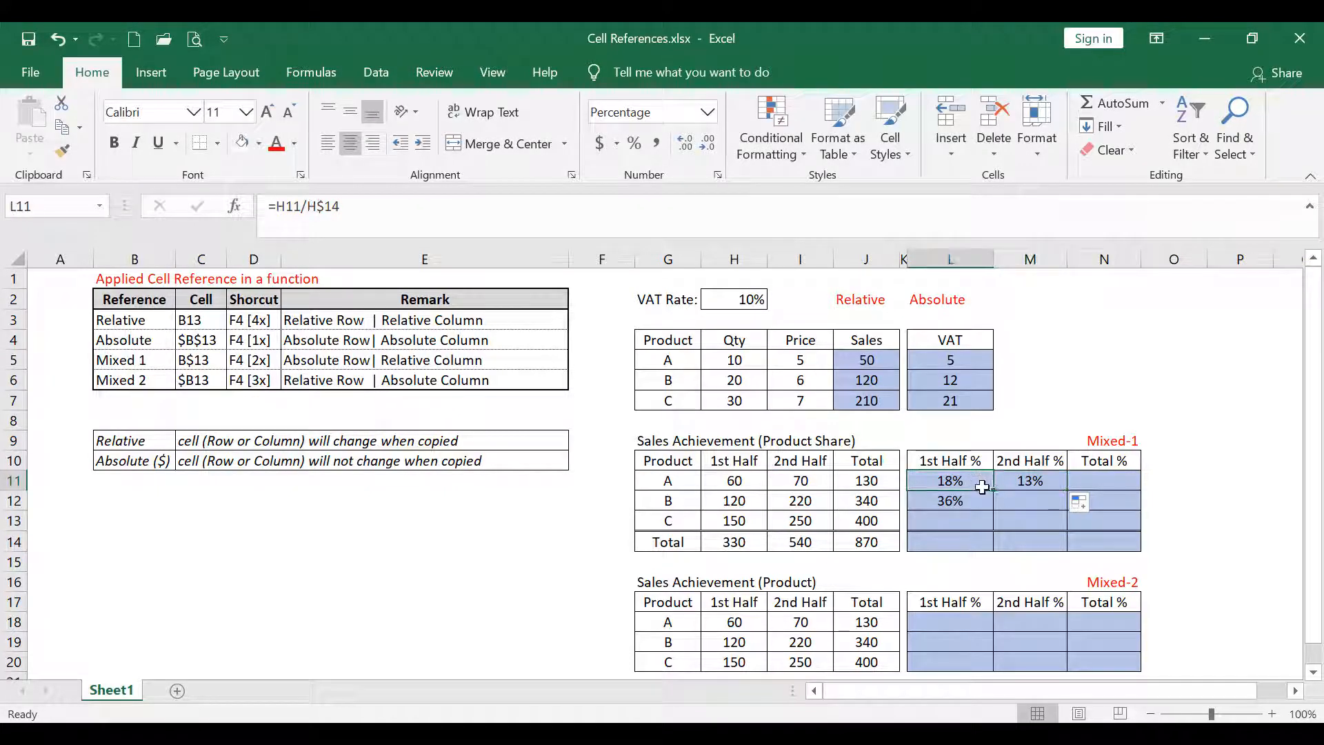
left_click_drag(991, 493, 994, 550)
left_click(1005, 562)
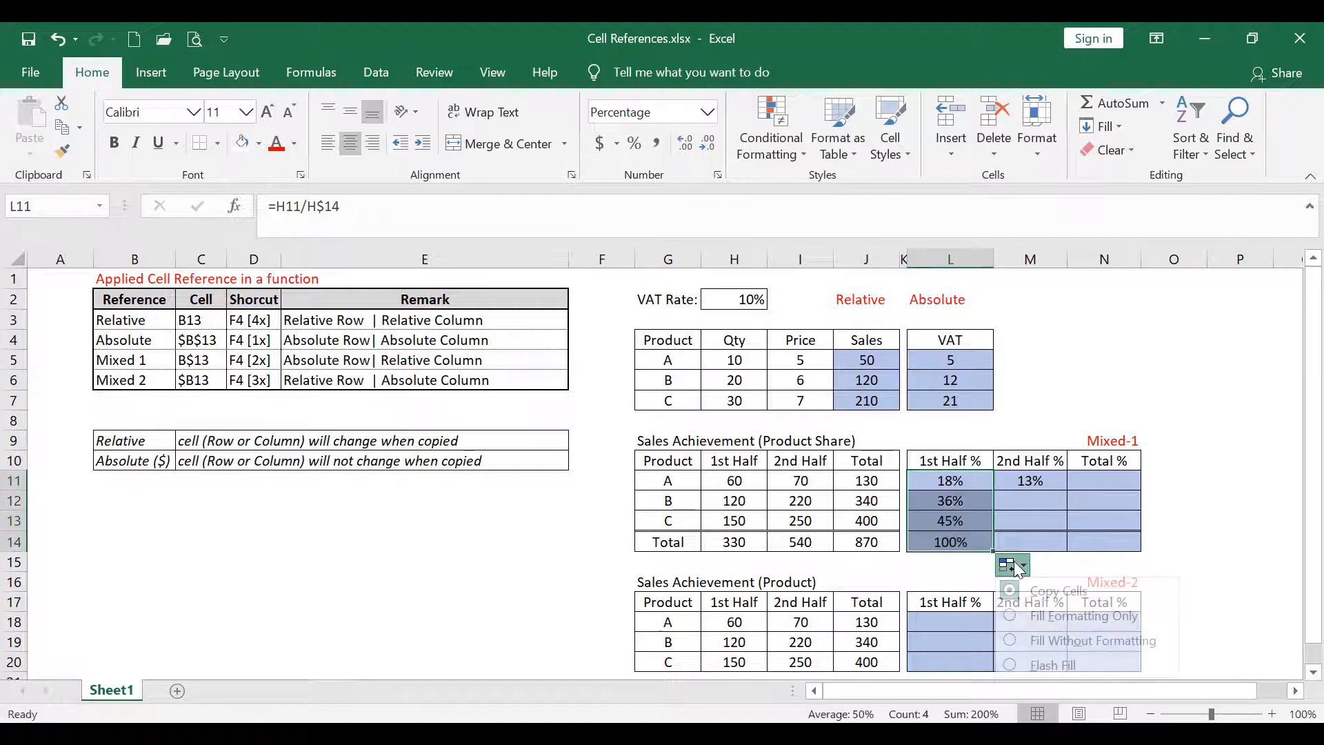
left_click(1038, 638)
left_click_drag(1006, 553, 1147, 554)
- Repeat the fill from L11 through L14 using Fill Without Formatting, and copy L11:L14 across to N14
left_click(965, 482)
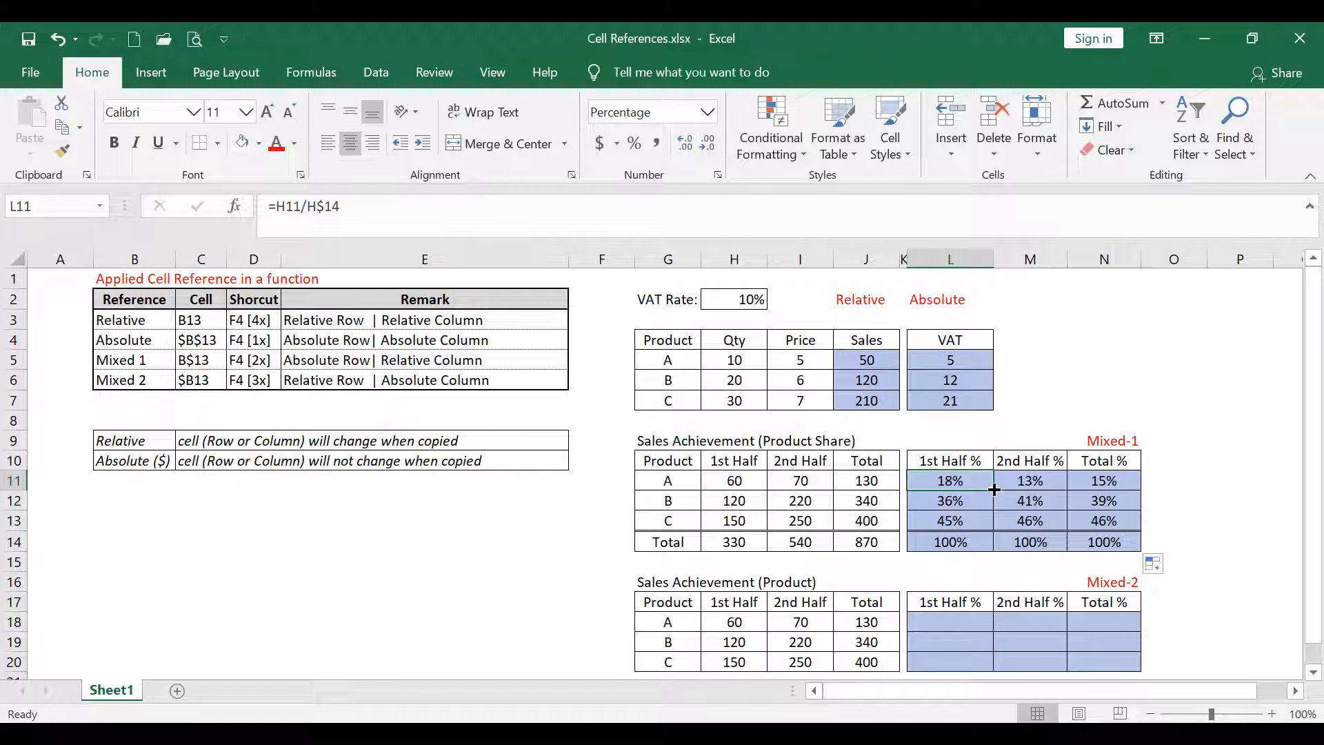
left_click_drag(994, 489, 993, 549)
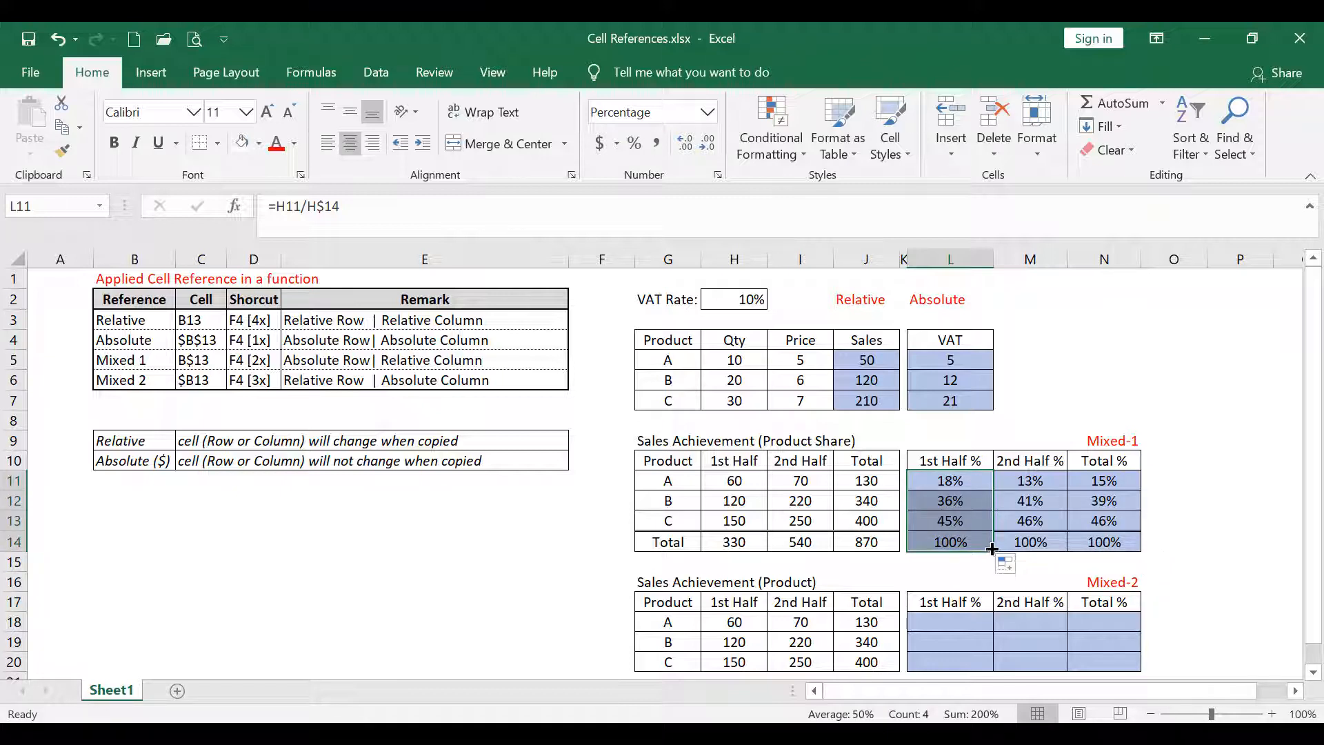
left_click(1024, 566)
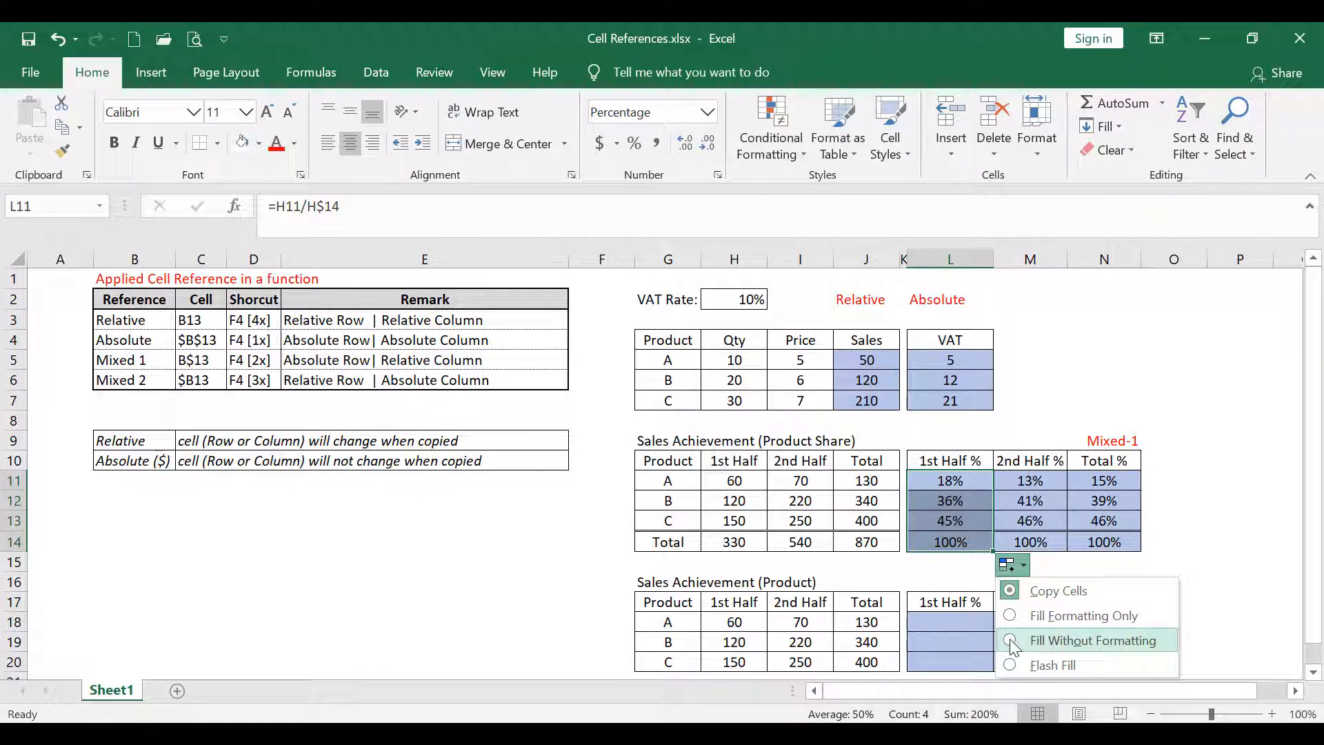
left_click(1021, 562)
left_click(1027, 568)
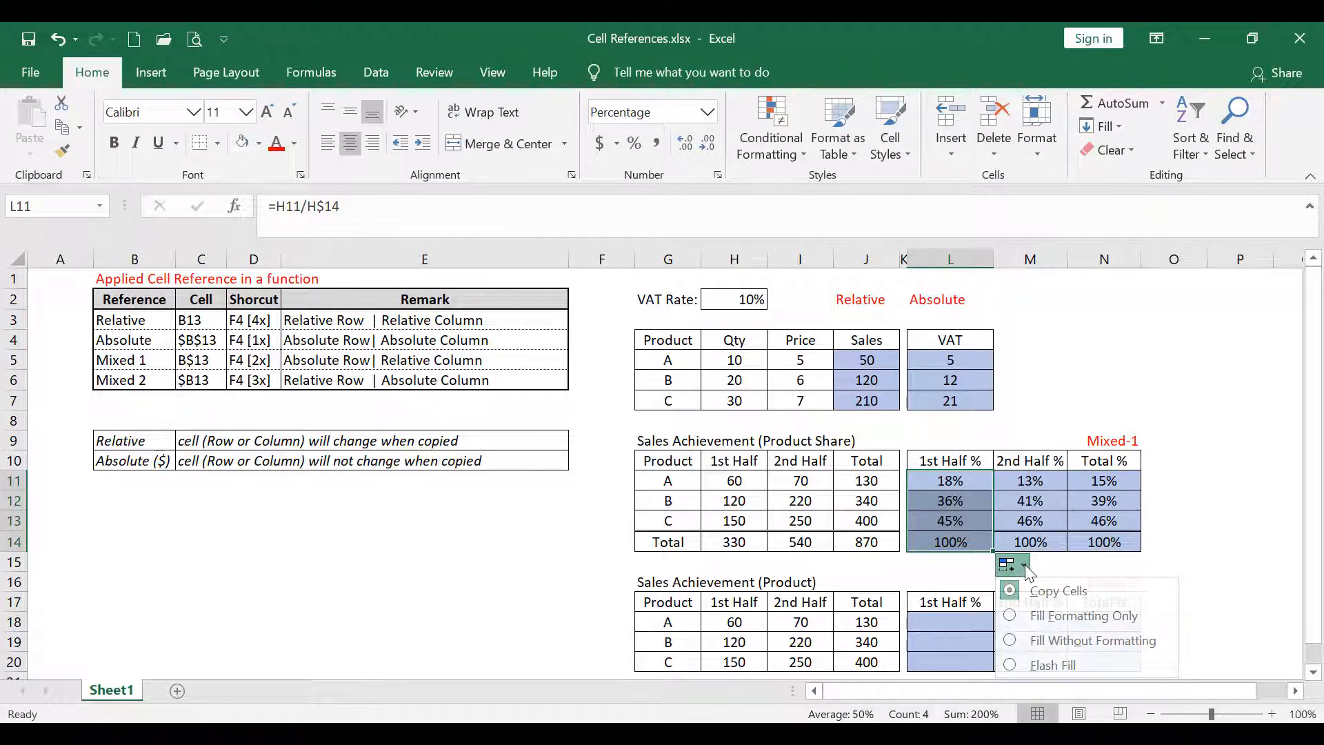
left_click(1010, 645)
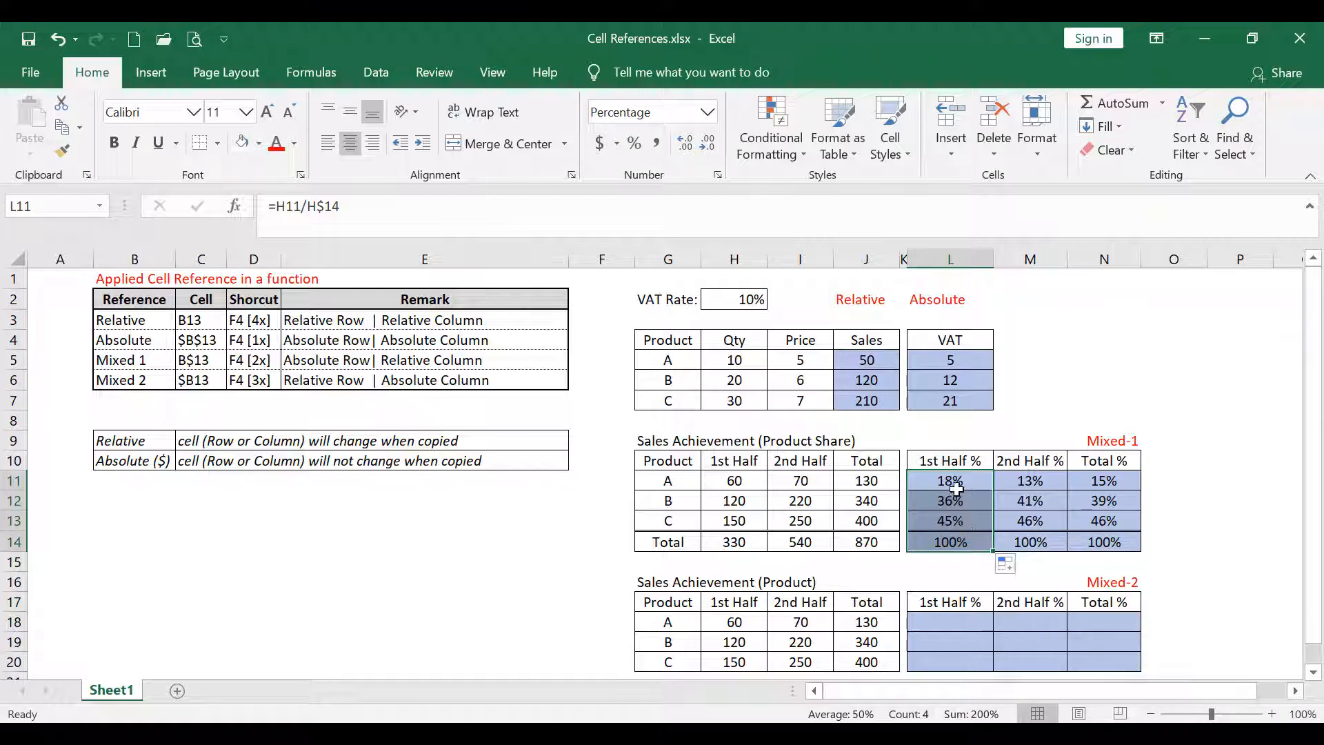
left_click_drag(994, 551, 1121, 545)
left_click(974, 474)
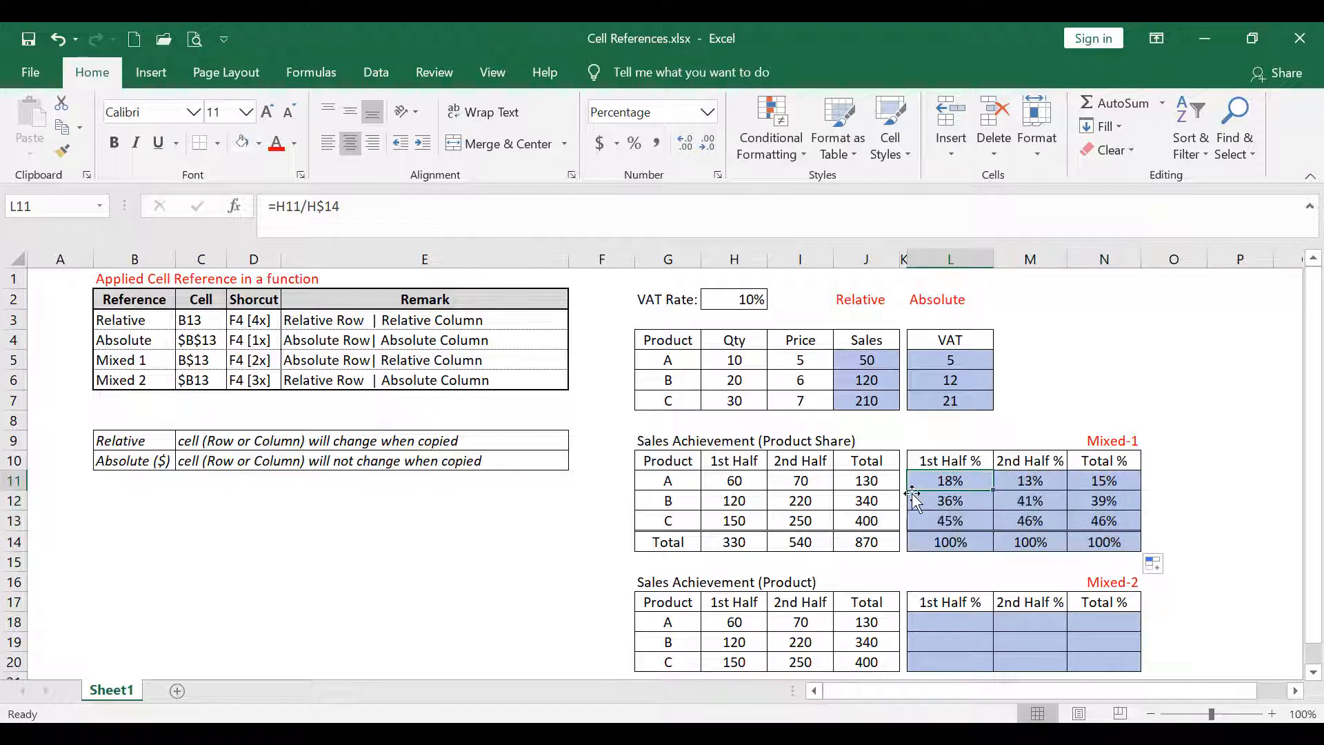
- Examine product A's 1st Half, 2nd Half and Total cells H18:J18 in the Sales Achievement (Product) table
scroll(922, 498, "down", 3)
scroll(922, 497, "up", 1)
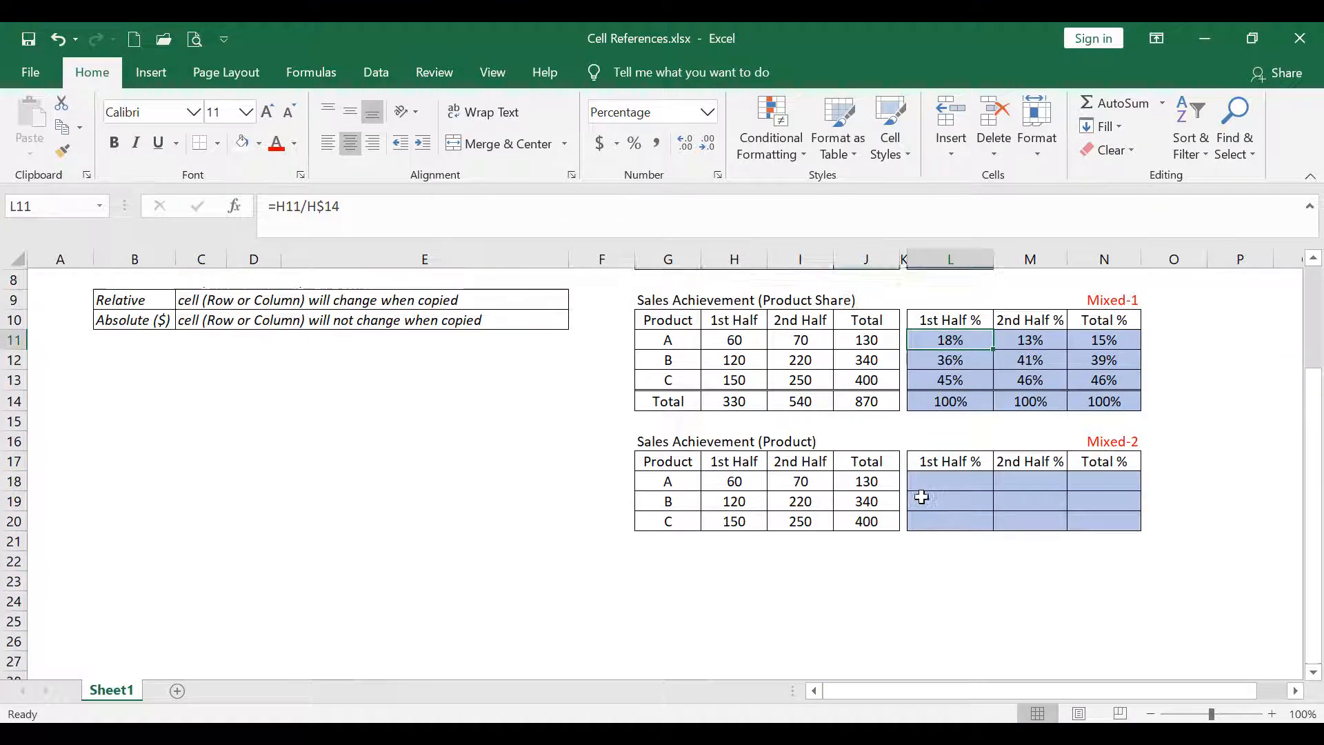
left_click(936, 505)
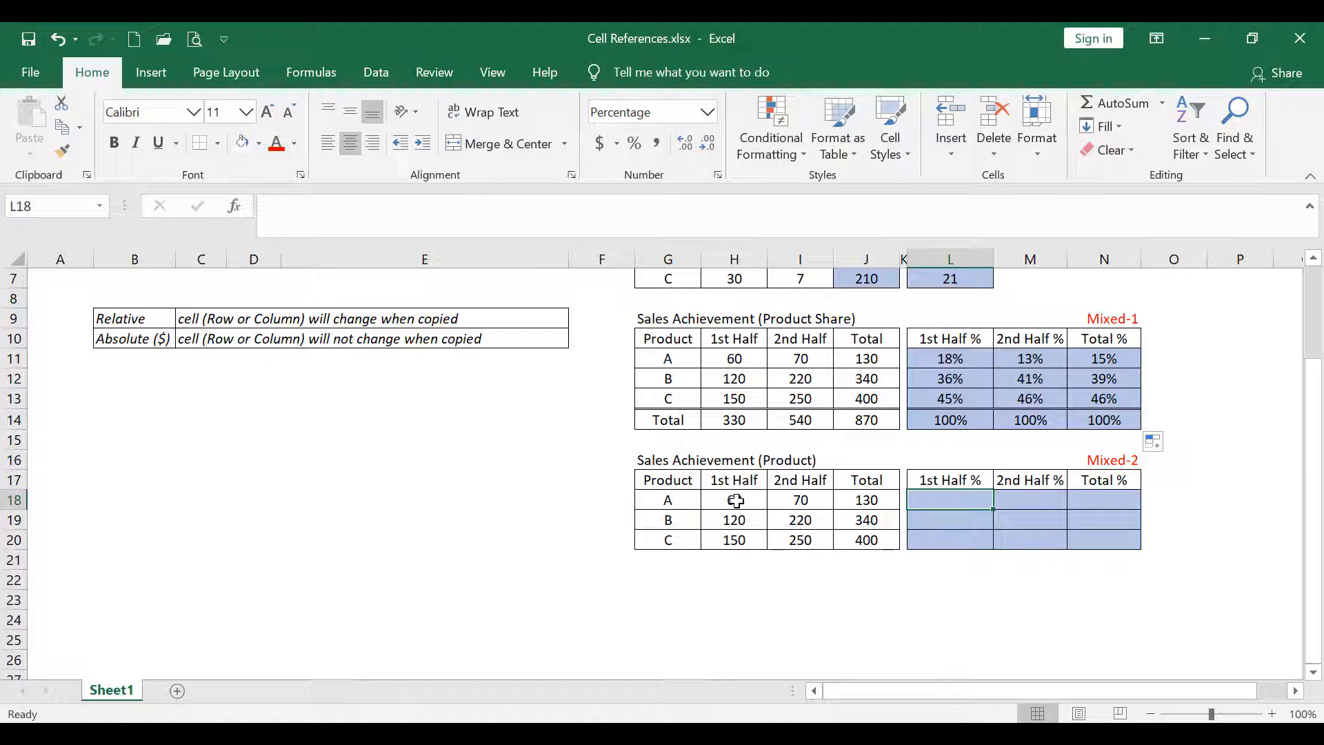
left_click(880, 507)
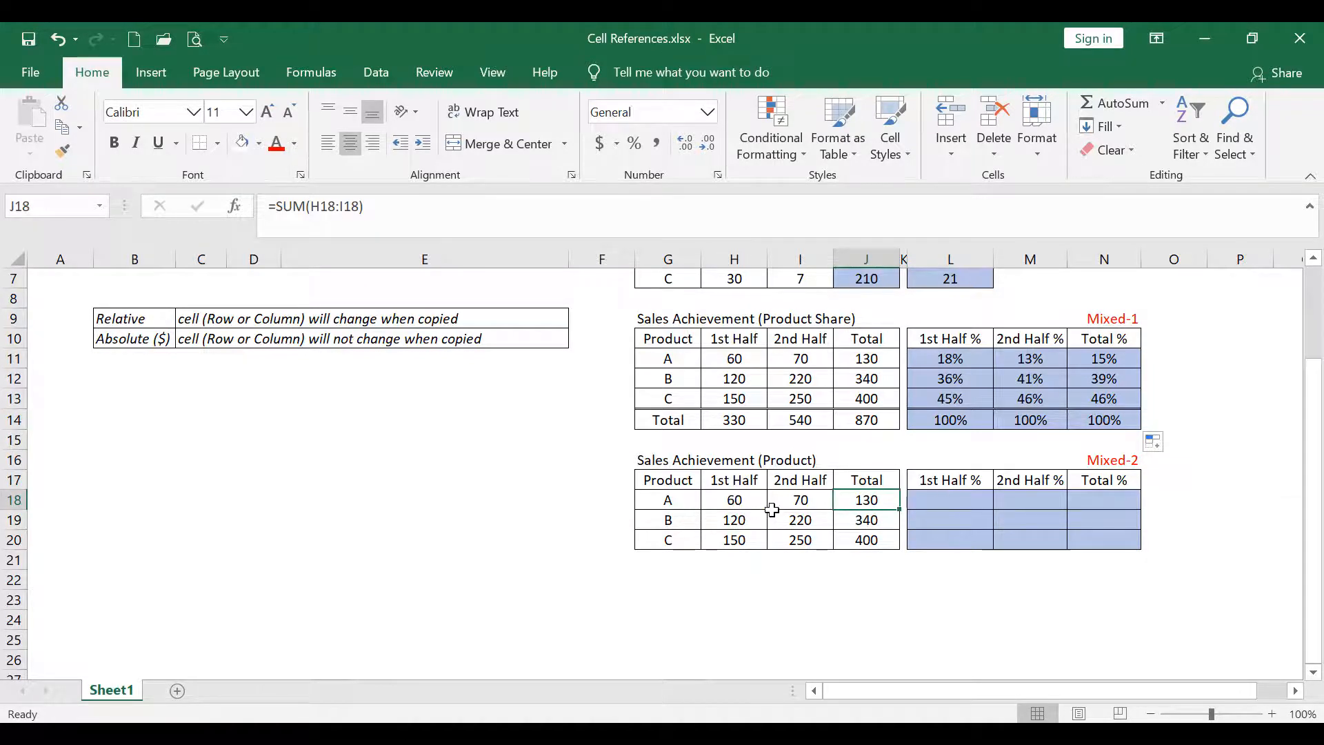
left_click(736, 500)
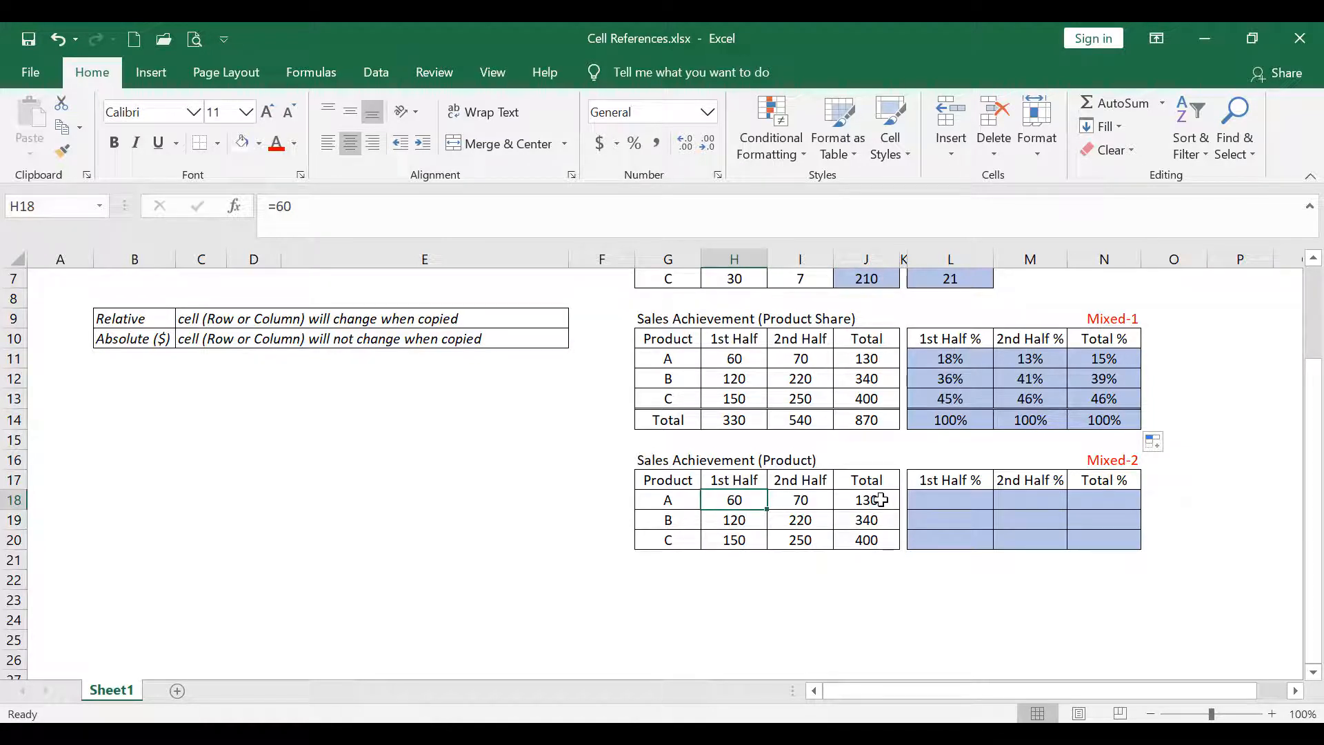
left_click(805, 499)
left_click(868, 498)
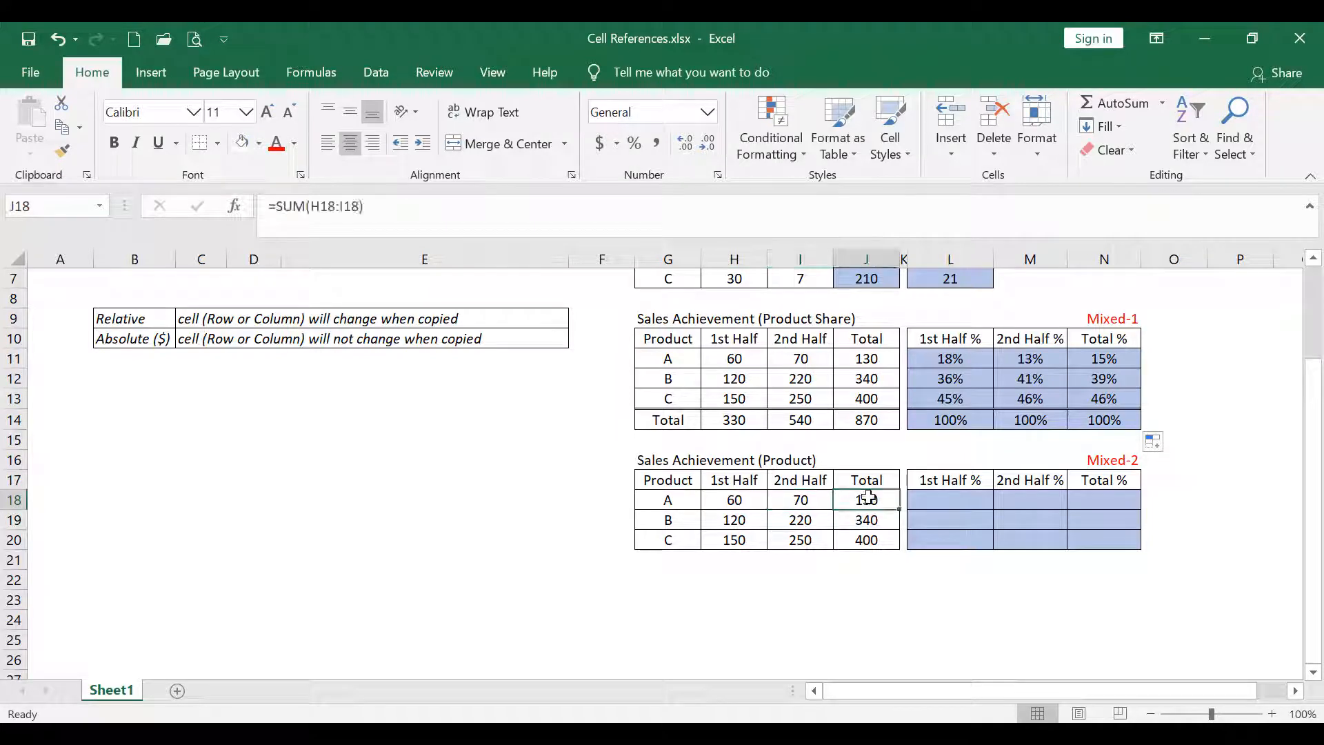
- Enter the formula =H18/J18 in L18 to calculate the first half's share of product A's total sales
left_click(968, 505)
key("Down")
left_click(966, 504)
type("=")
key("Left")
key("Left")
key("Left")
key("Left")
type("/")
key("Left")
key("Left")
key("Return")
- Copy the L18 formula across to M18 and inspect the cells it references for the 2nd Half %
left_click(964, 504)
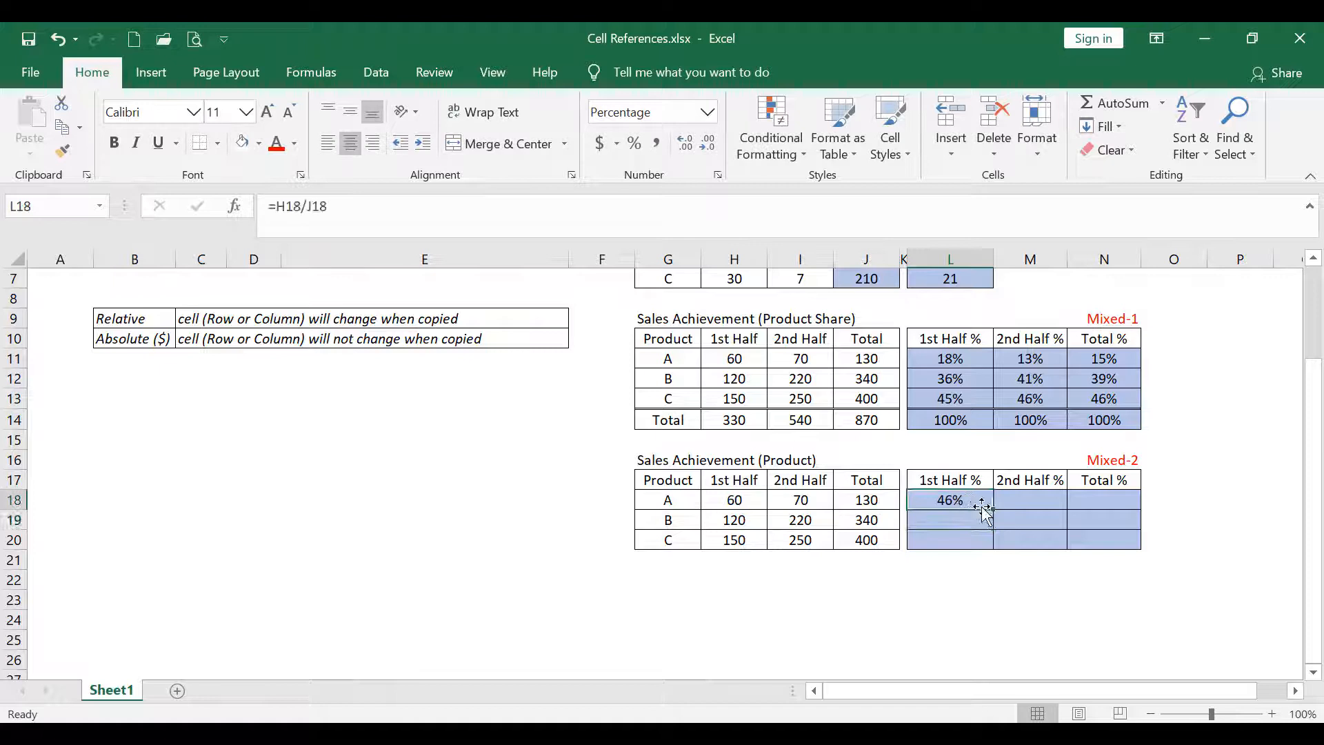
left_click_drag(998, 512, 1049, 518)
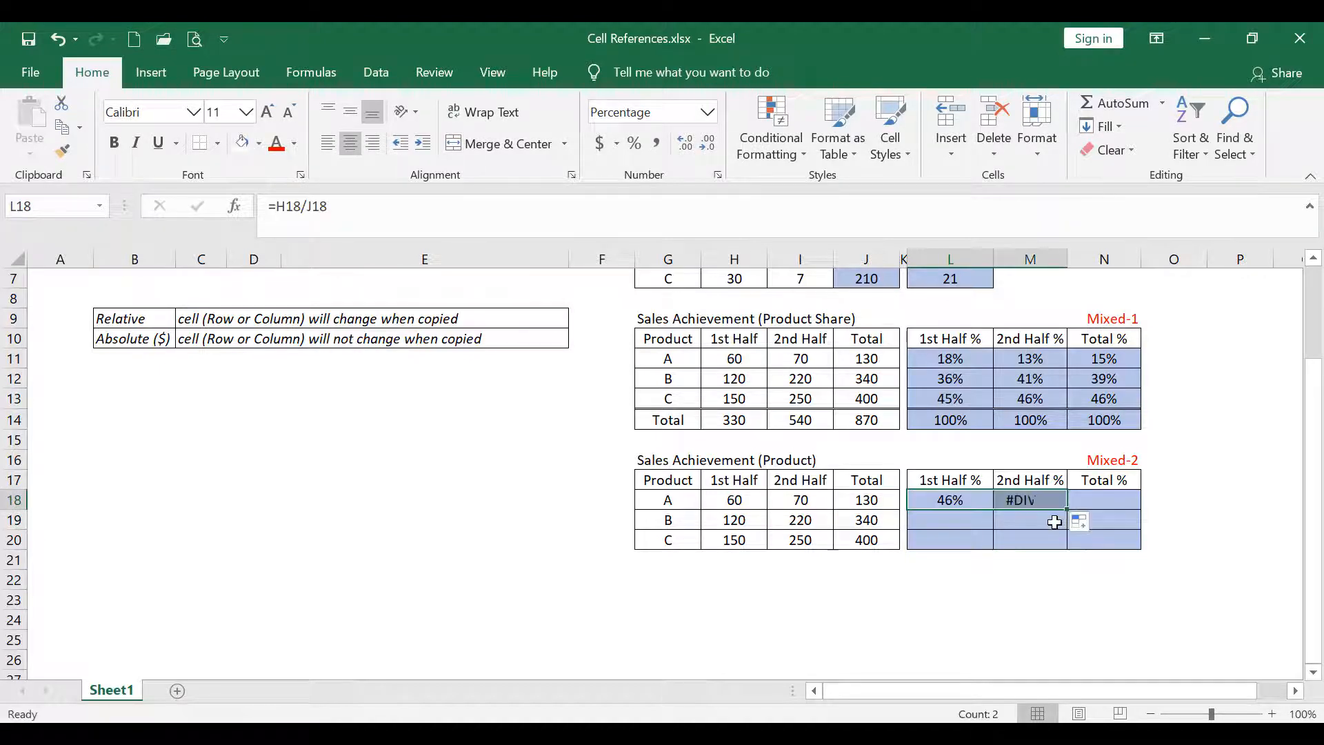
left_click(1026, 501)
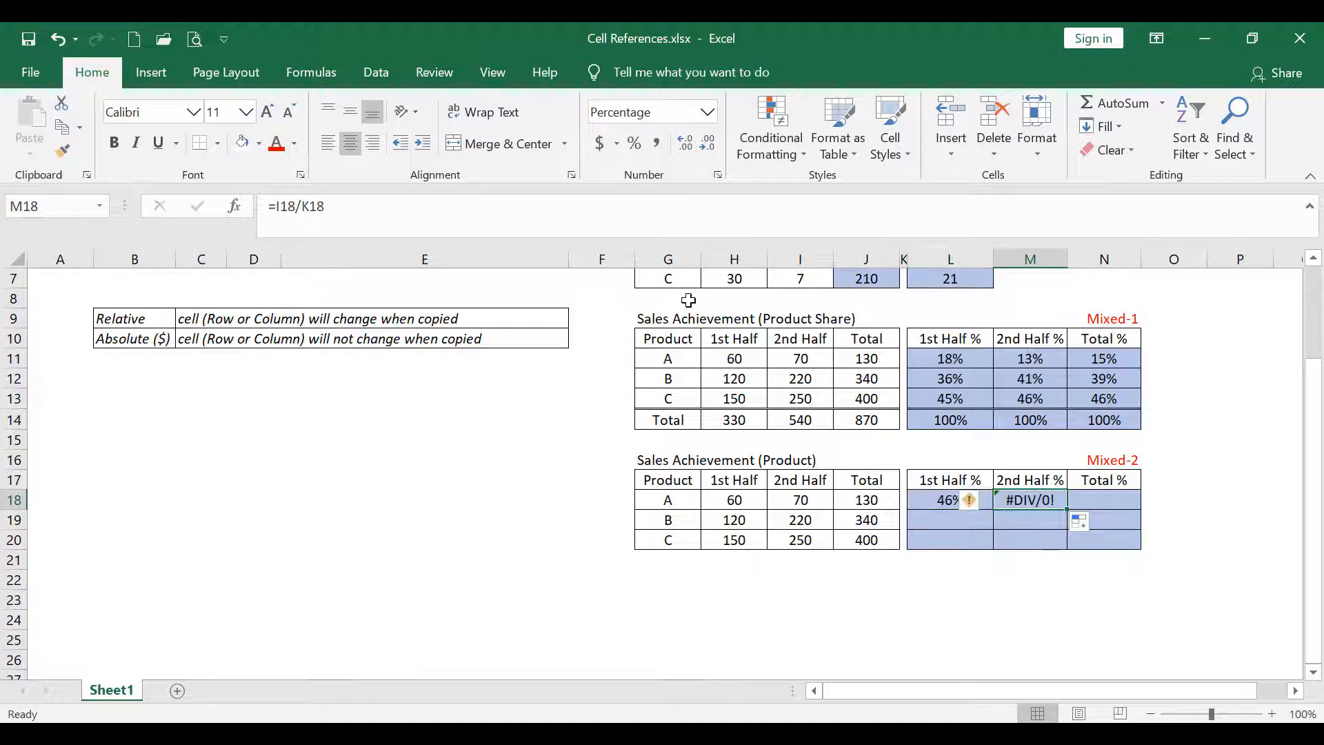
left_click(376, 202)
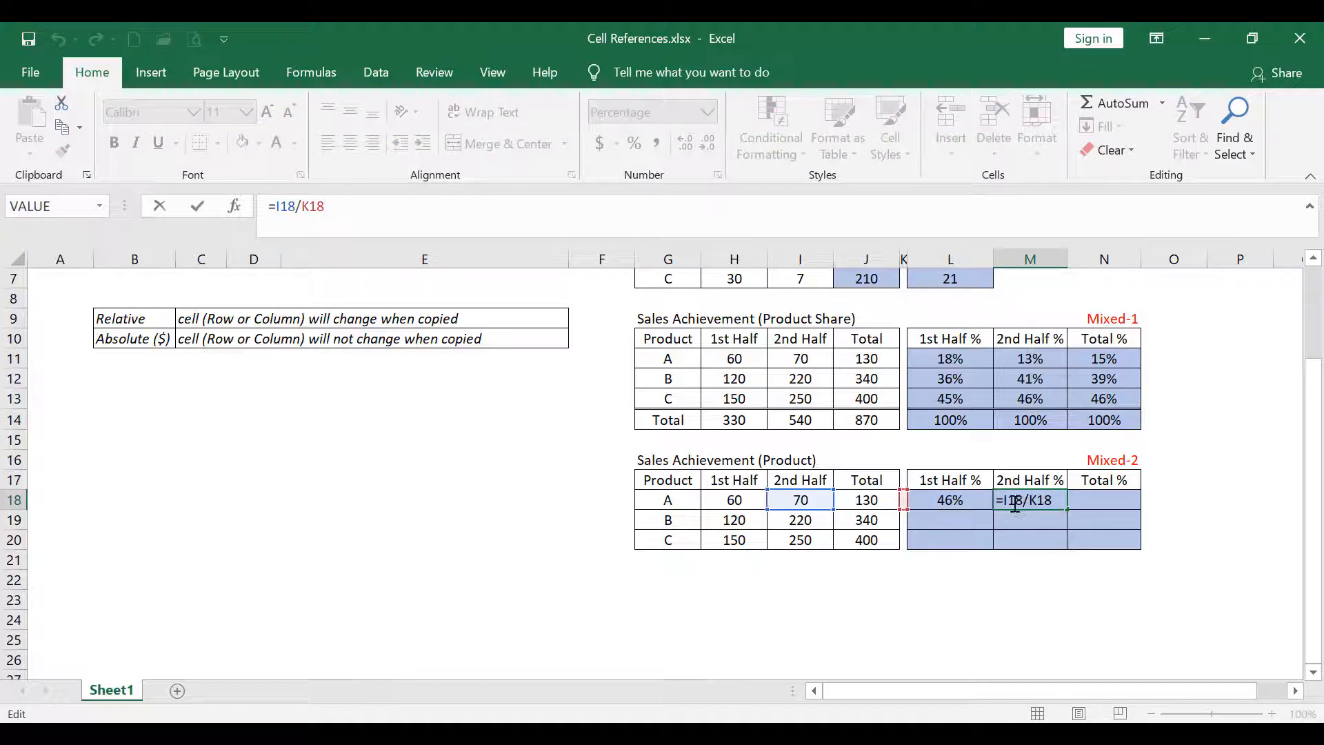
key("Escape")
- Change the L18 formula to =H18/$J18, making the column of the Total reference absolute while its row stays relative
left_click(951, 500)
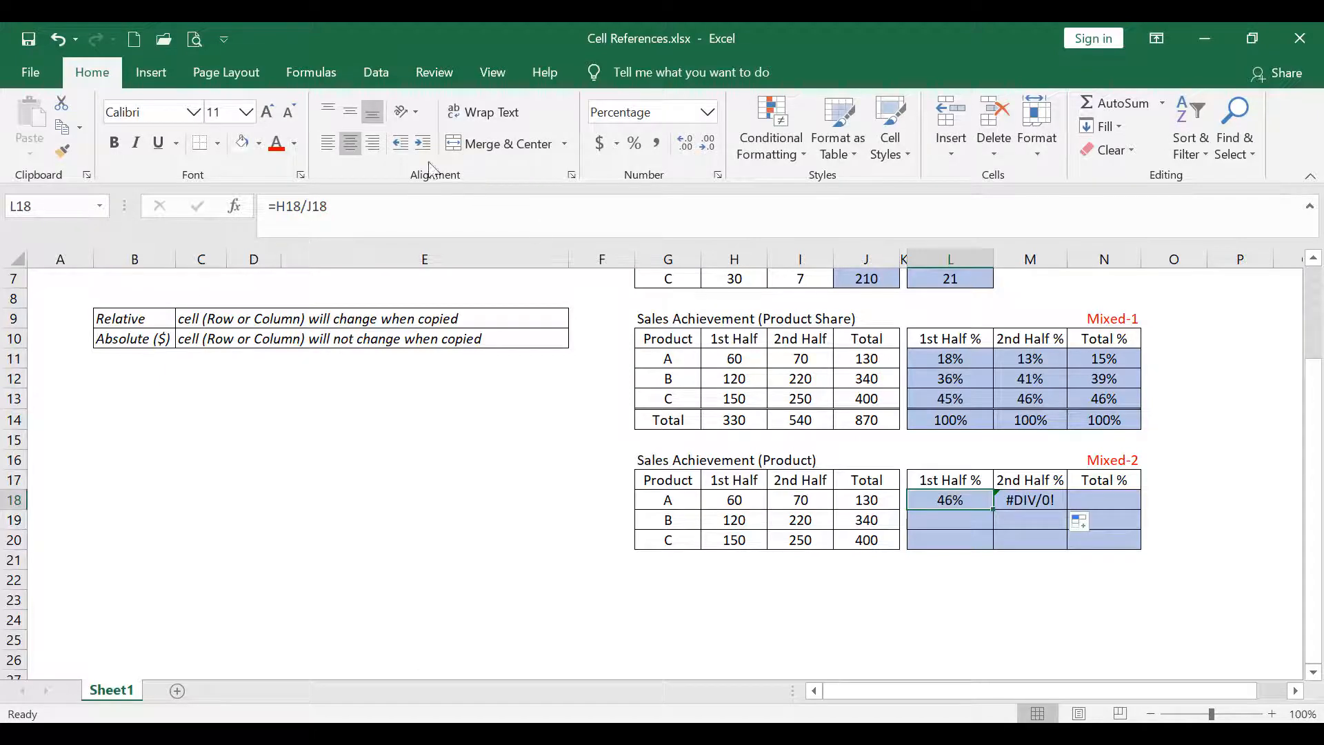
left_click(307, 207)
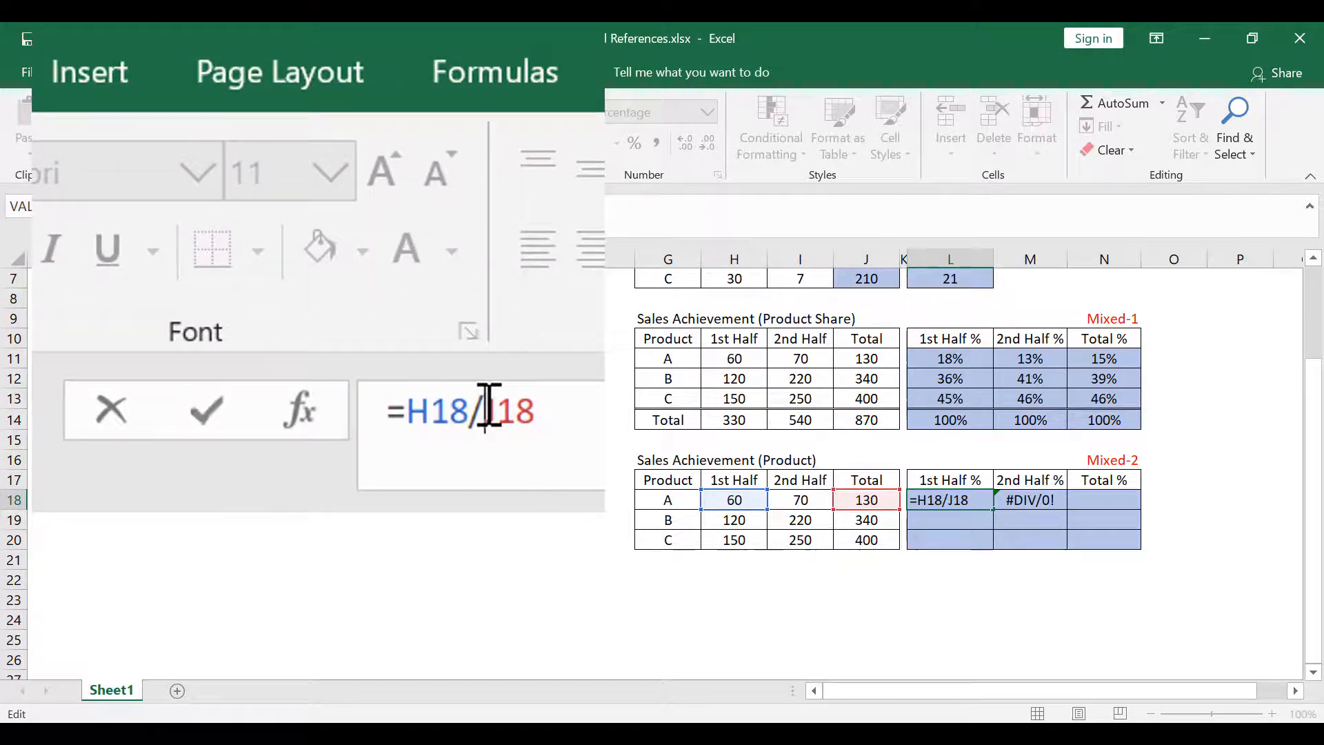
left_click_drag(499, 413, 572, 421)
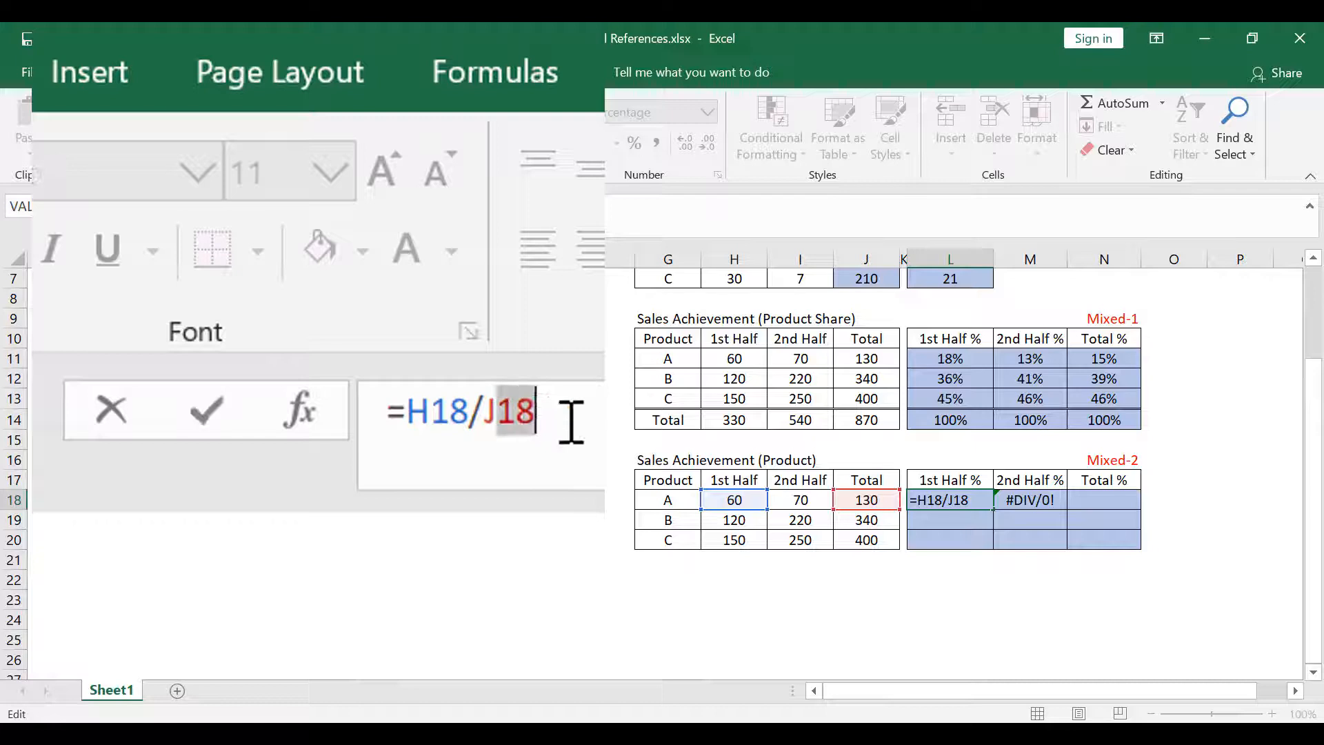
left_click(489, 410)
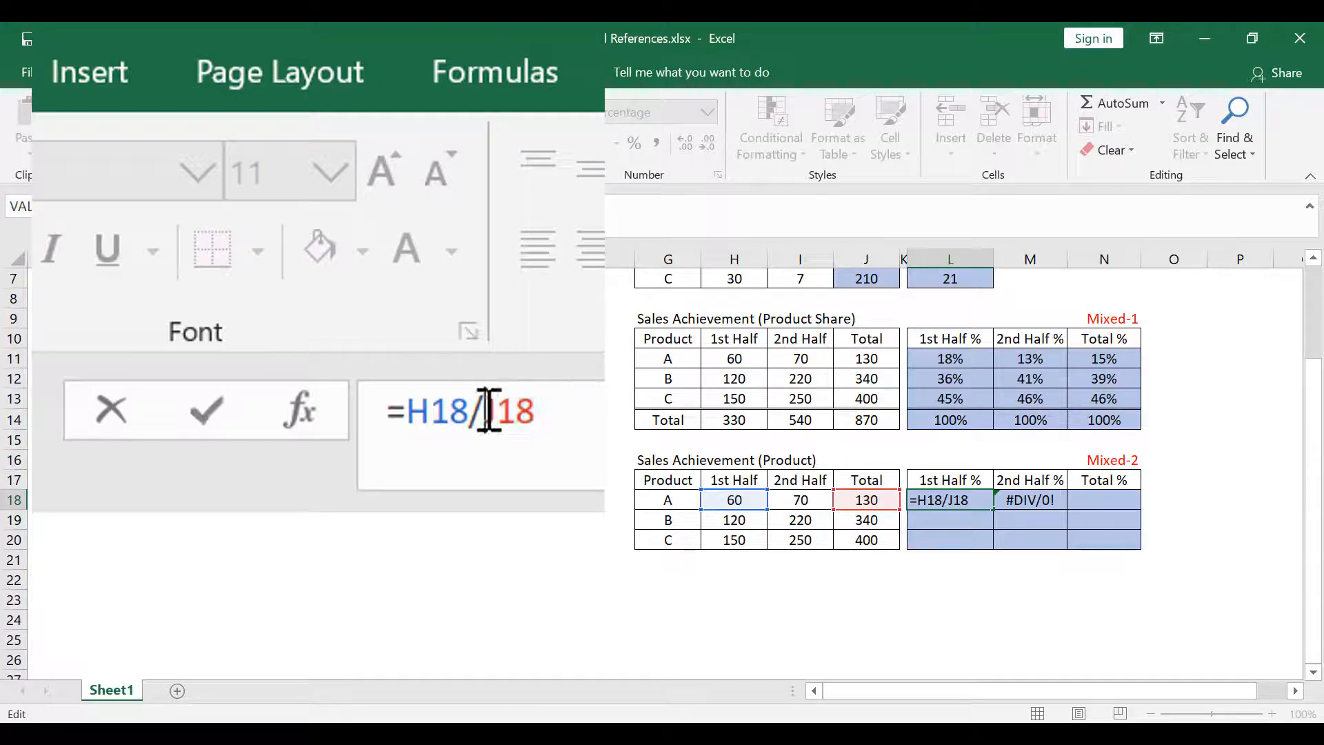
left_click_drag(488, 410, 501, 412)
left_click(487, 412)
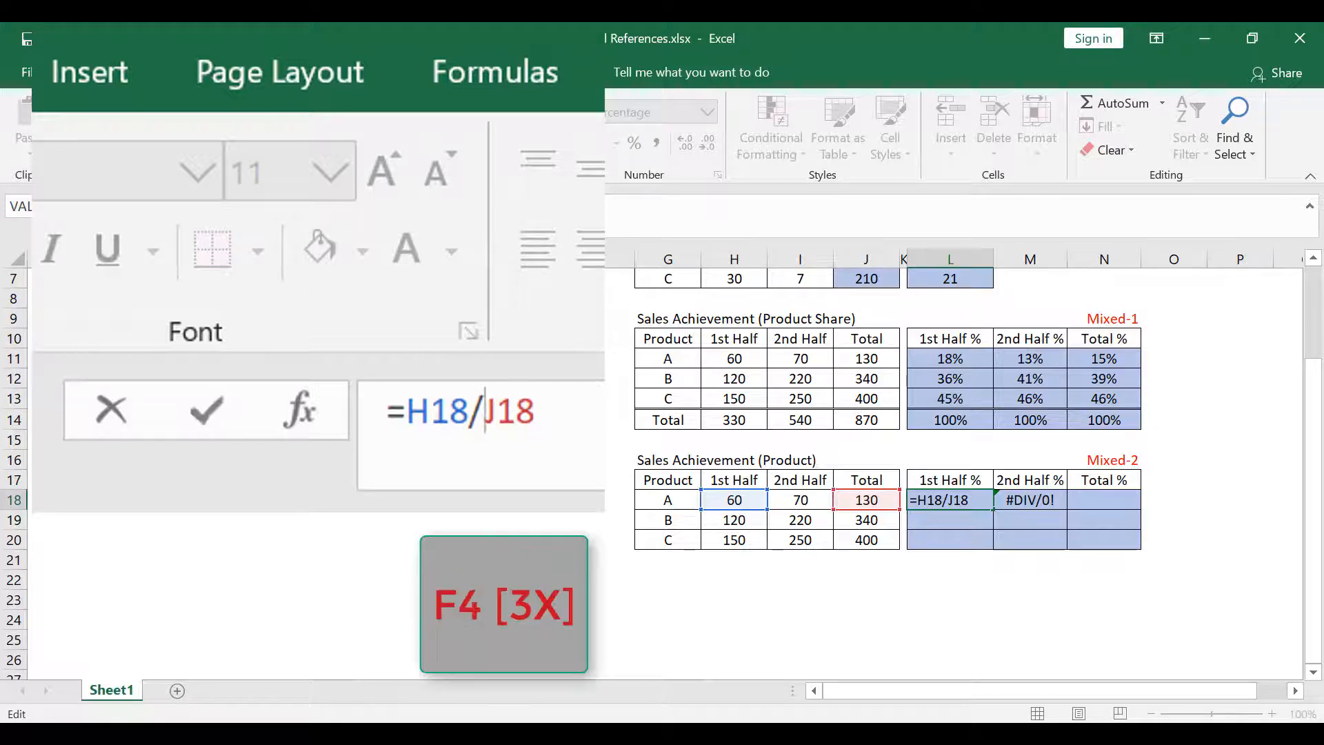
key("F4")
key("F4")
key("F4")
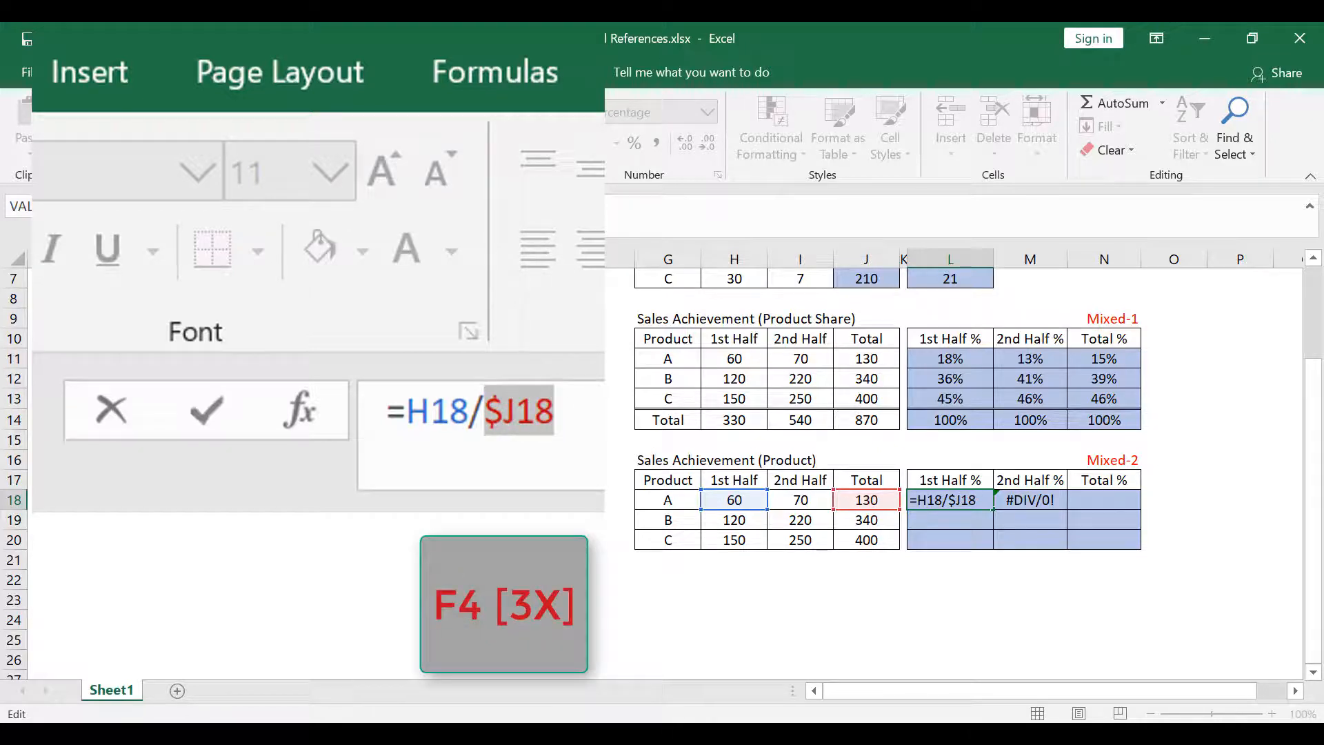
left_click_drag(503, 409, 485, 408)
left_click(556, 411)
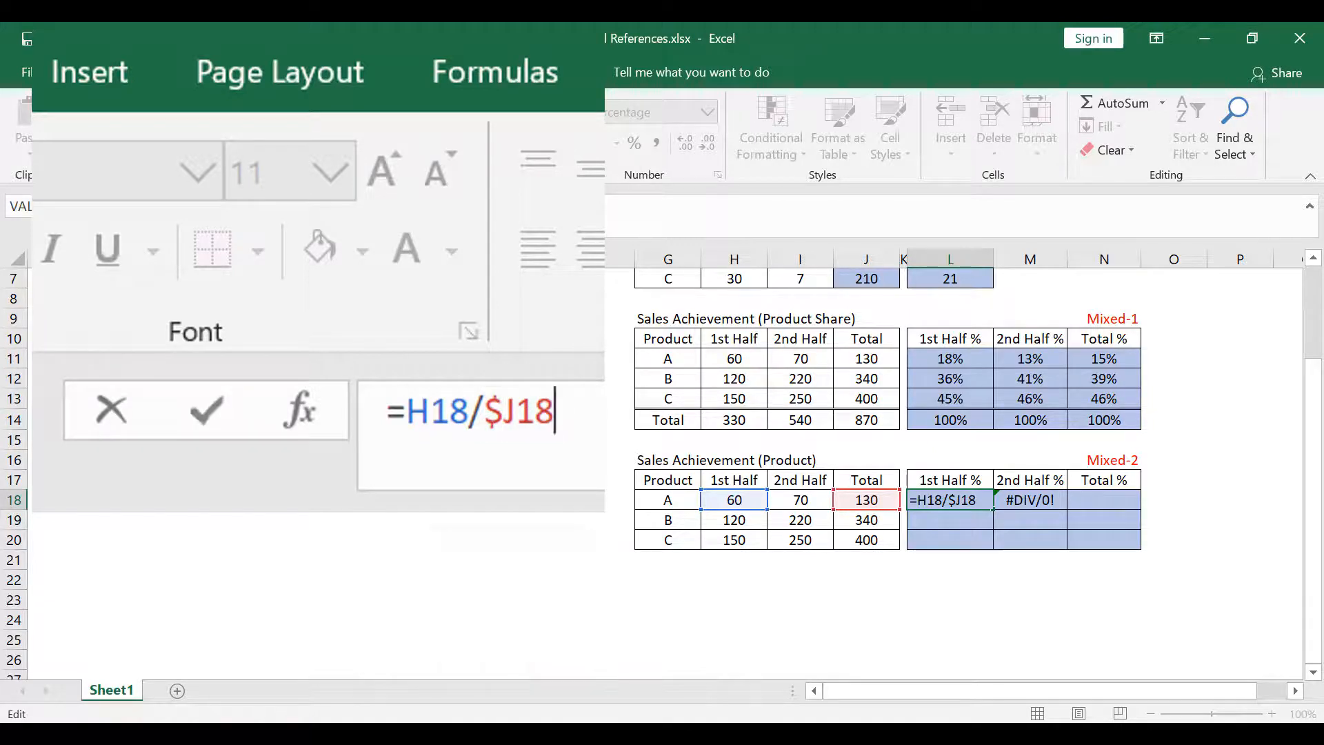
key("Return")
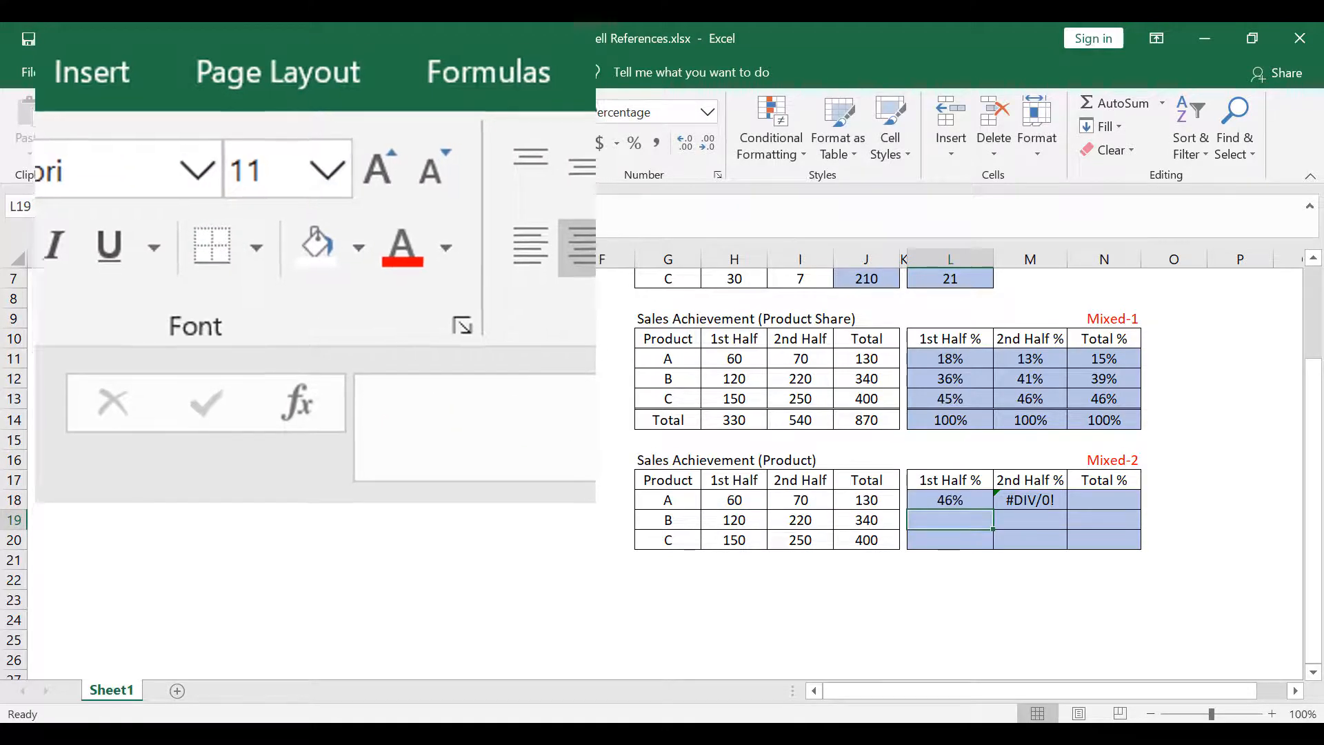
- Copy the L18 formula across to N18 for product A's 2nd Half % and Total %
left_click(950, 503)
left_click_drag(996, 510, 1137, 524)
left_click(969, 506)
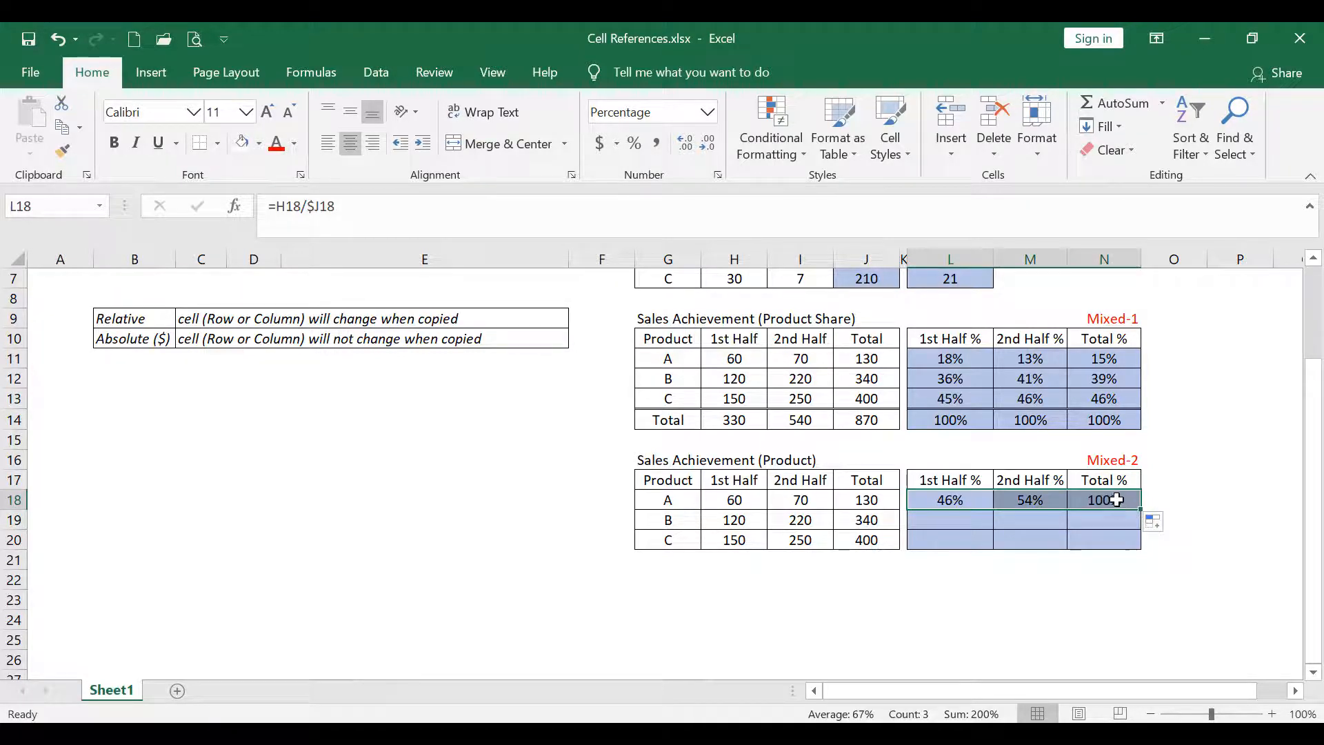
- Inspect the cells referenced by the copied formulas in N18 and M18
left_click(1117, 503)
left_click(448, 221)
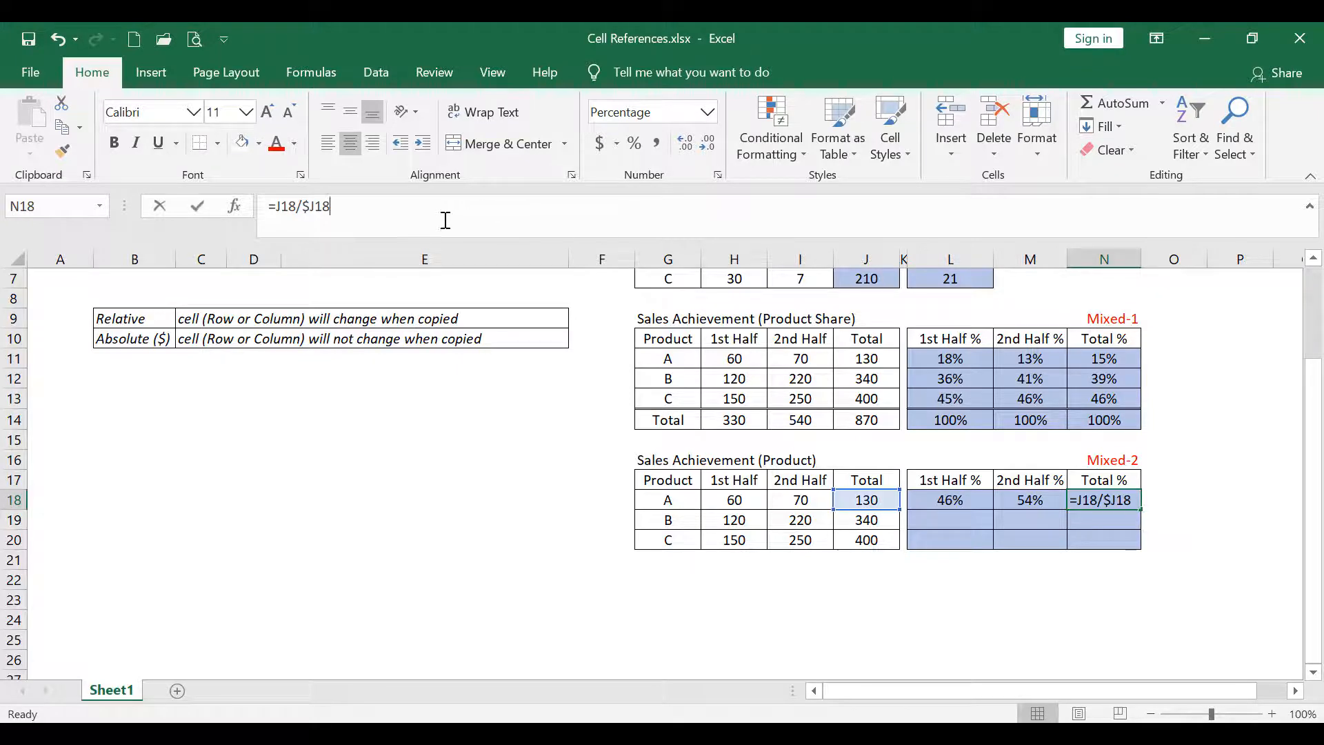
key("Escape")
left_click(1028, 499)
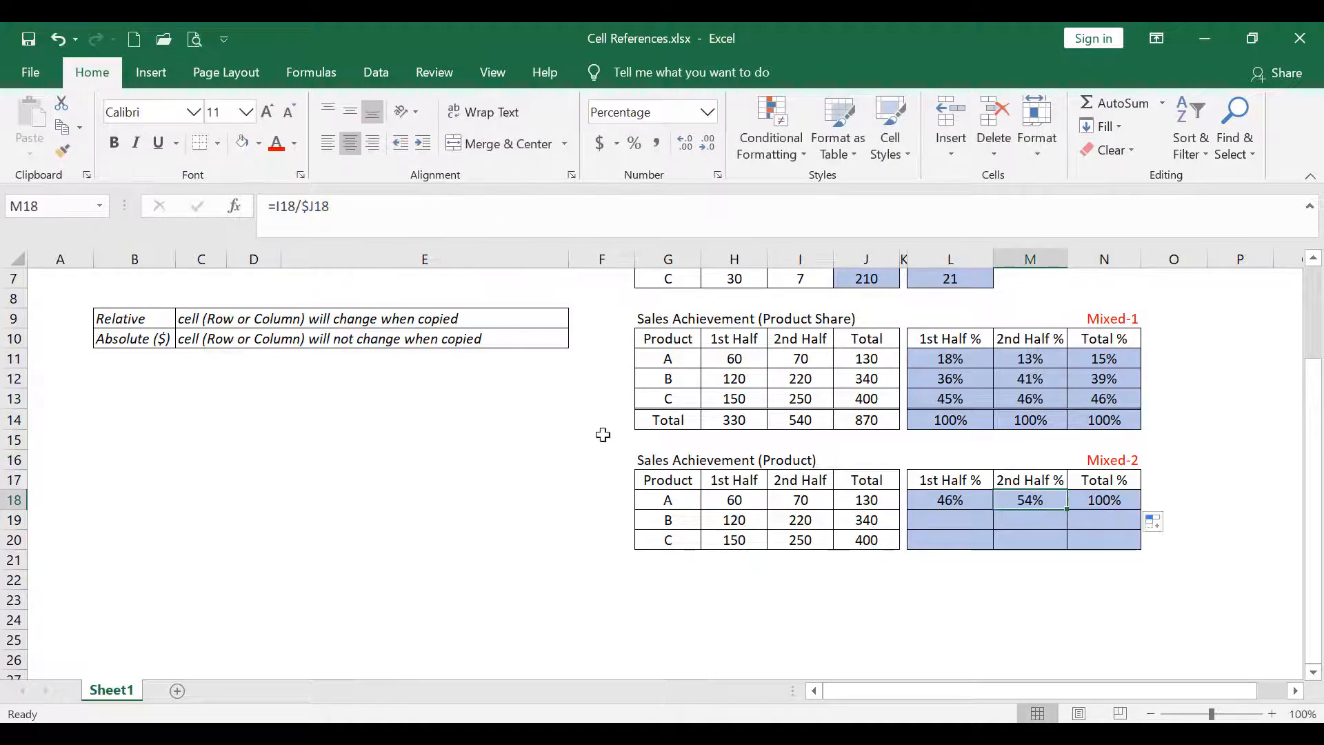
left_click(386, 218)
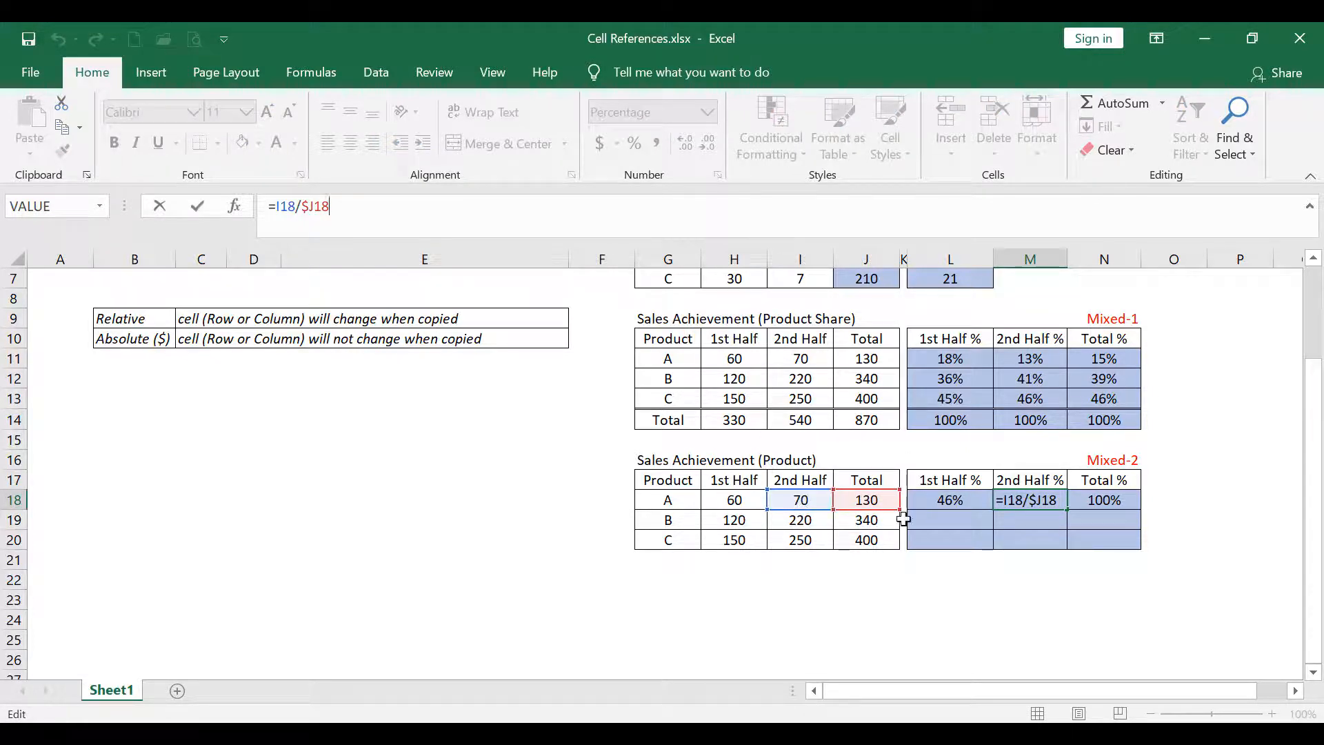
left_click(1030, 502)
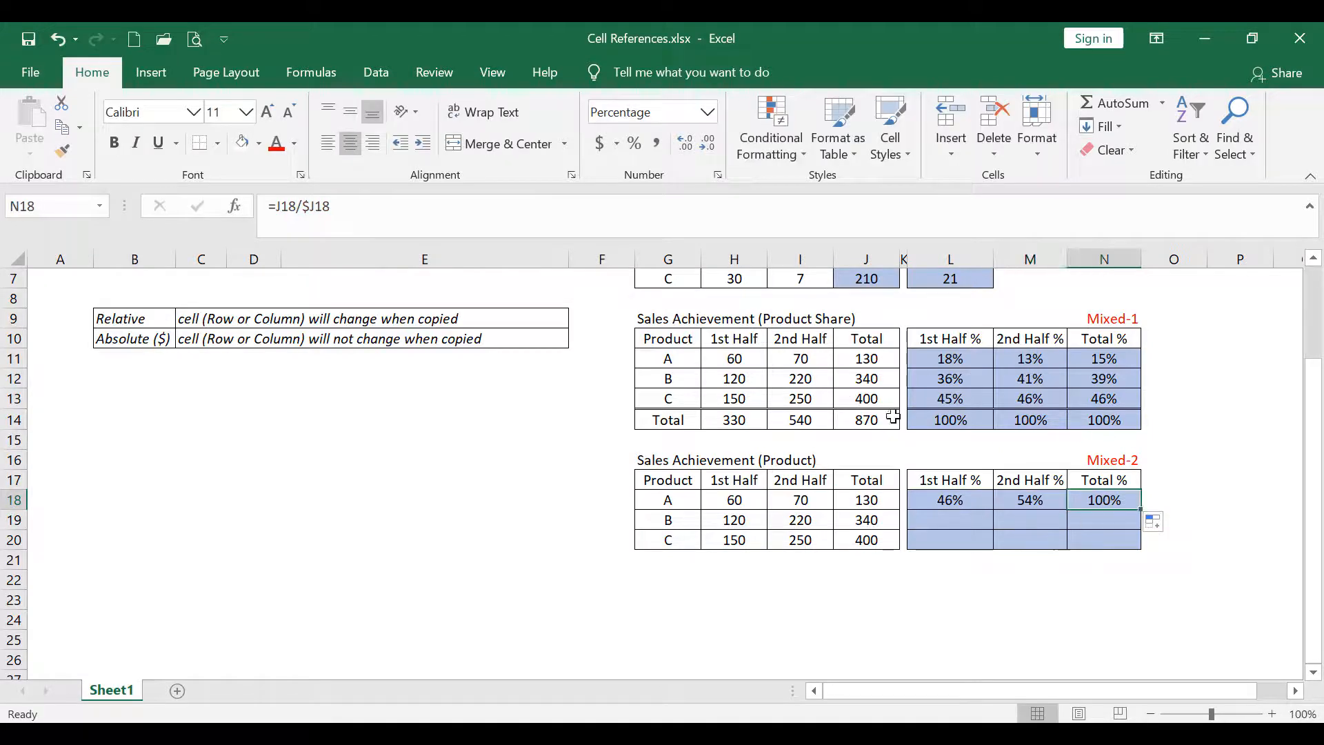
- Copy the percentage formulas in L18:N18 down through row 20 for products B and C
left_click_drag(958, 502, 1104, 502)
left_click(945, 501)
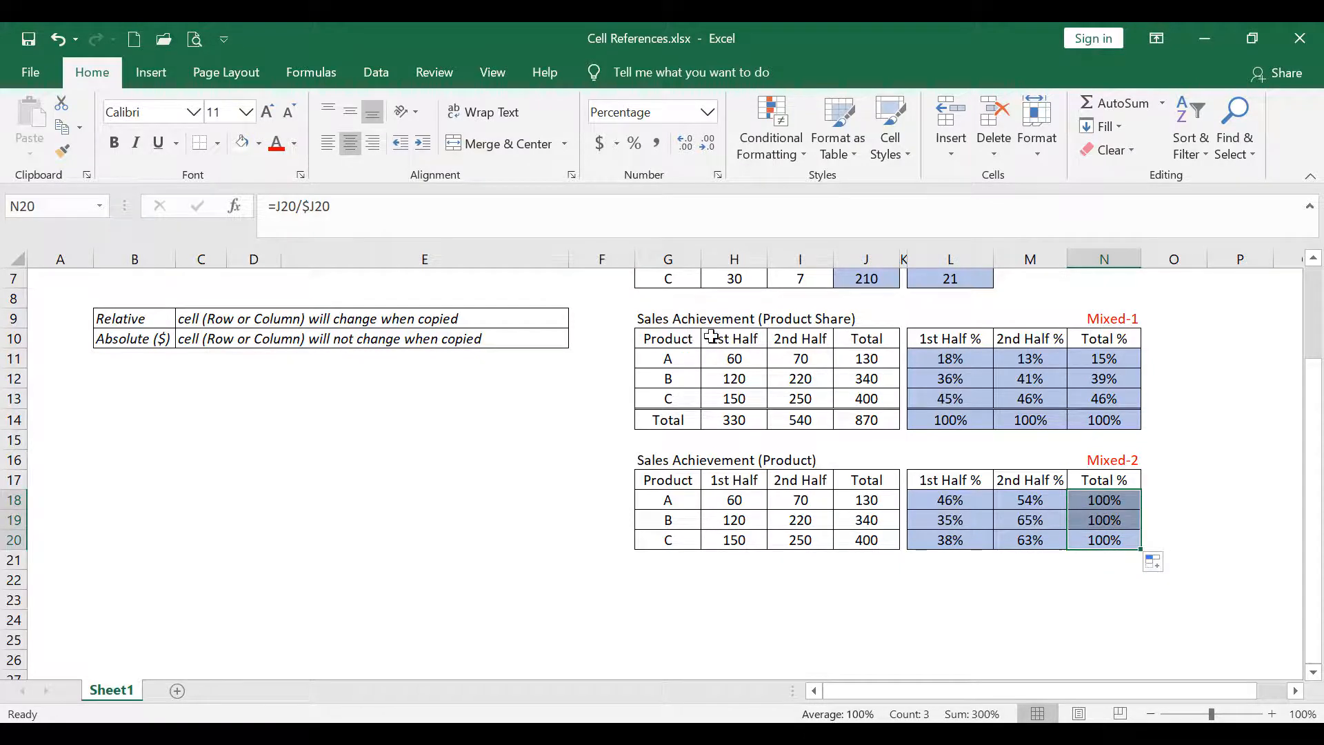
- Examine the total percentages in L14:N14 and the 1st Half % column L11:L14 of the Product Share table
left_click_drag(933, 421, 1112, 417)
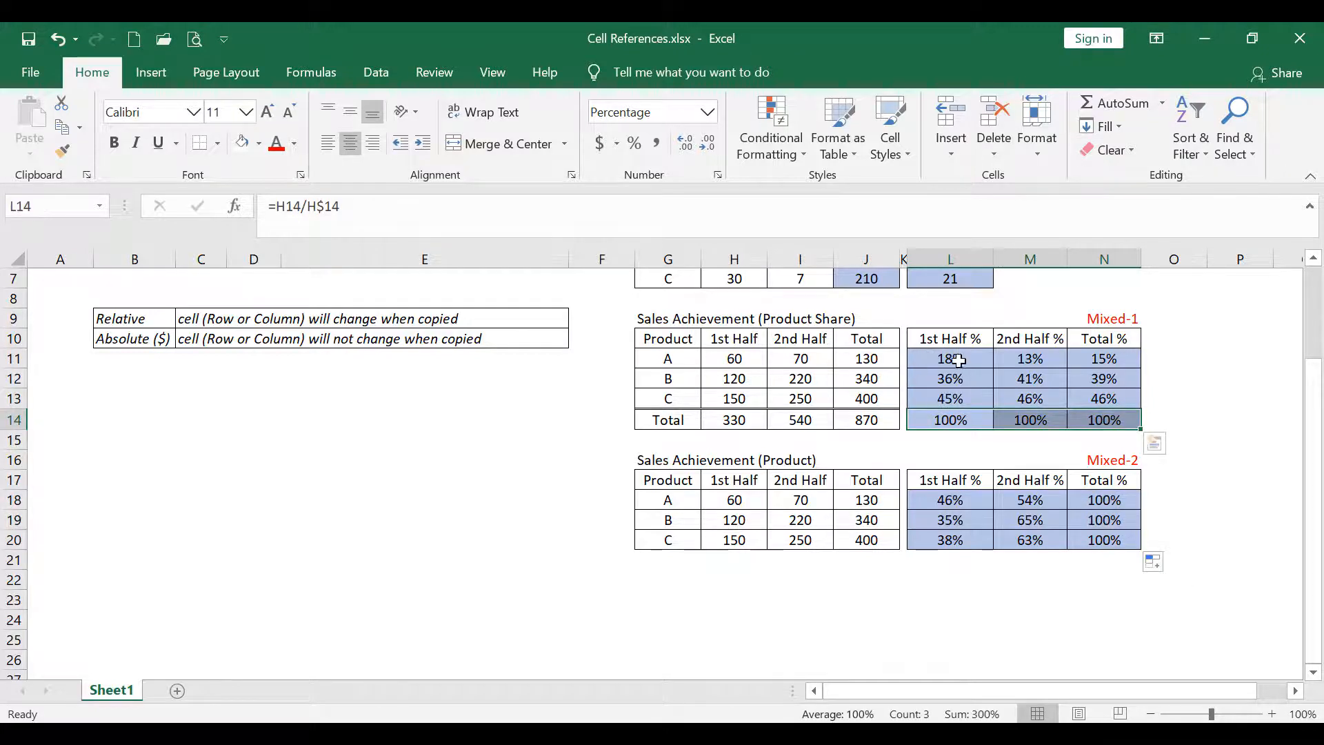
left_click(946, 360)
left_click_drag(955, 388, 969, 425)
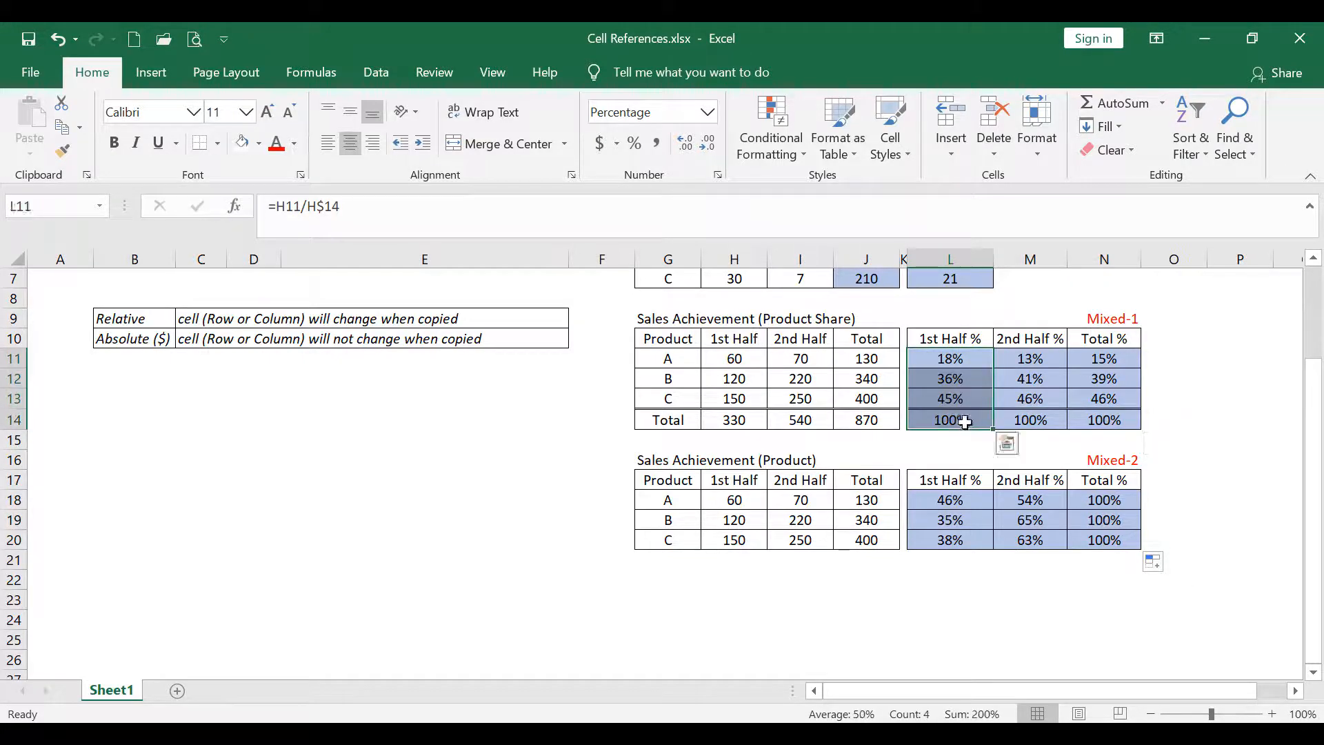
left_click(965, 422)
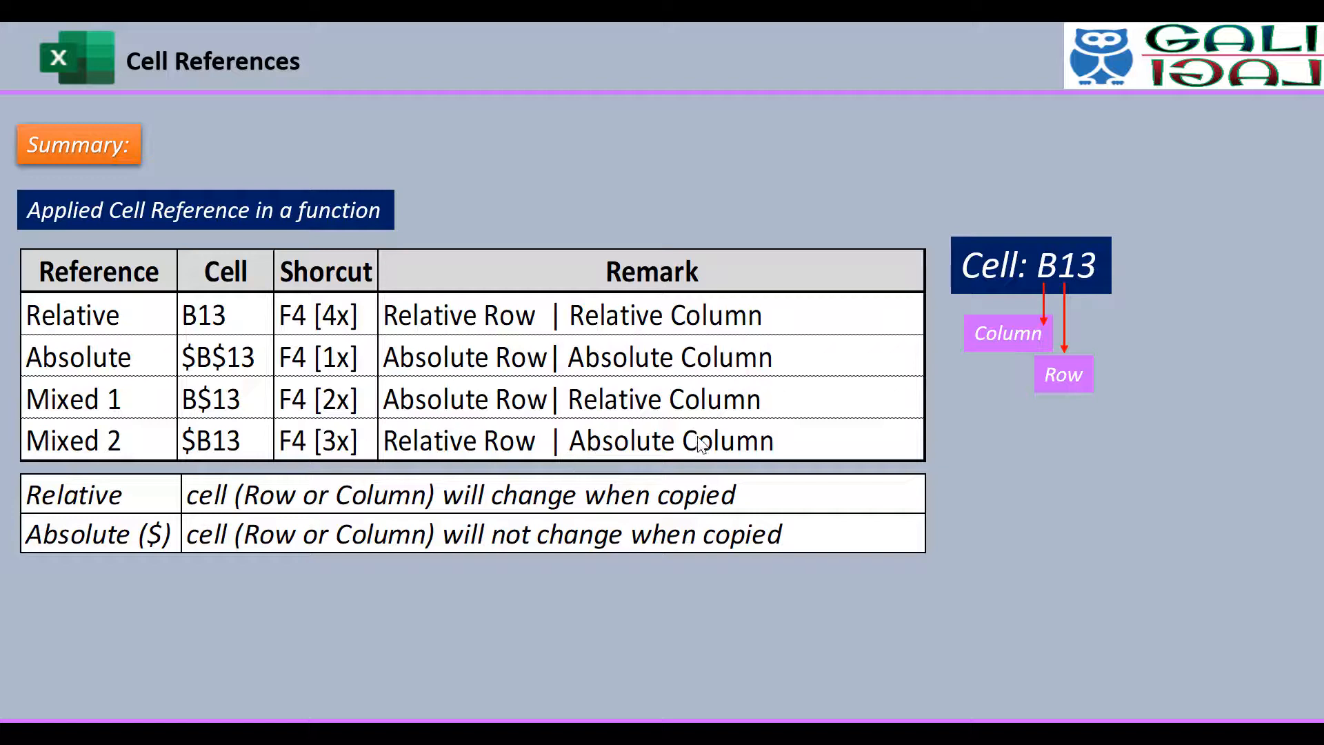
left_click(222, 446)
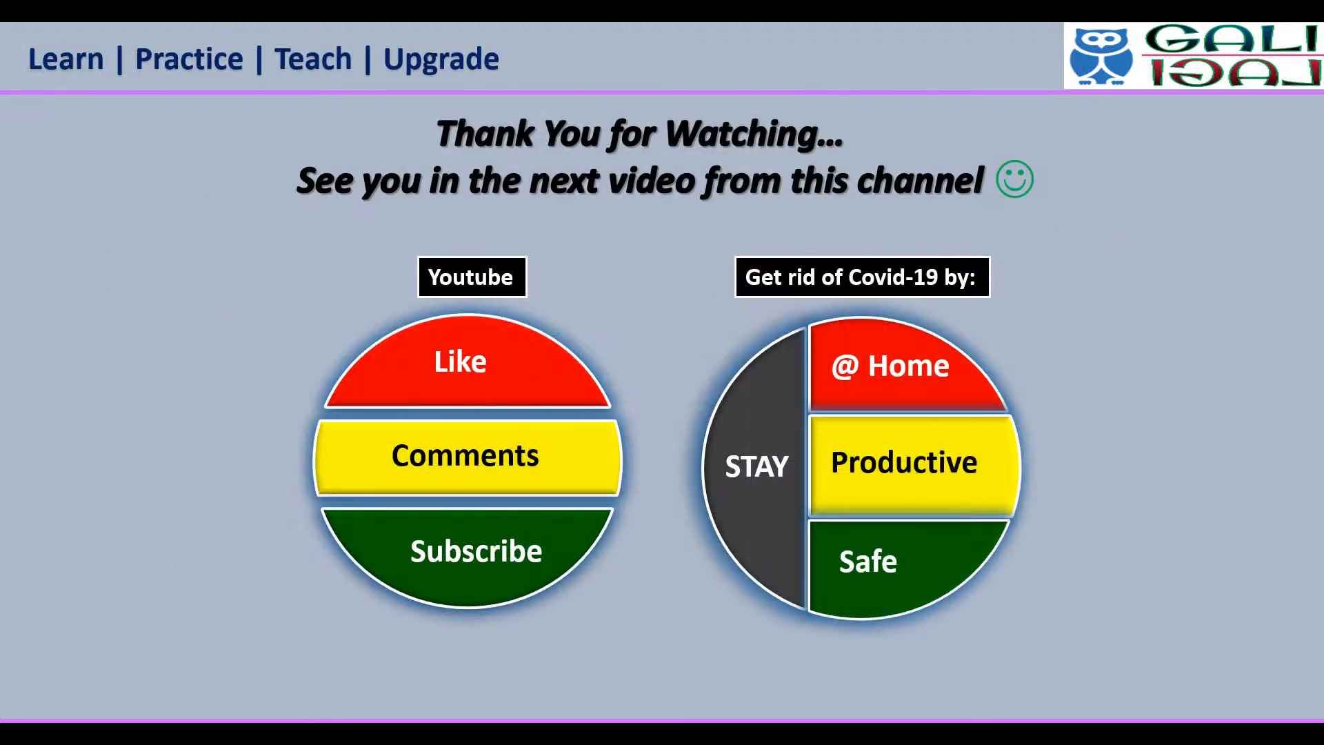